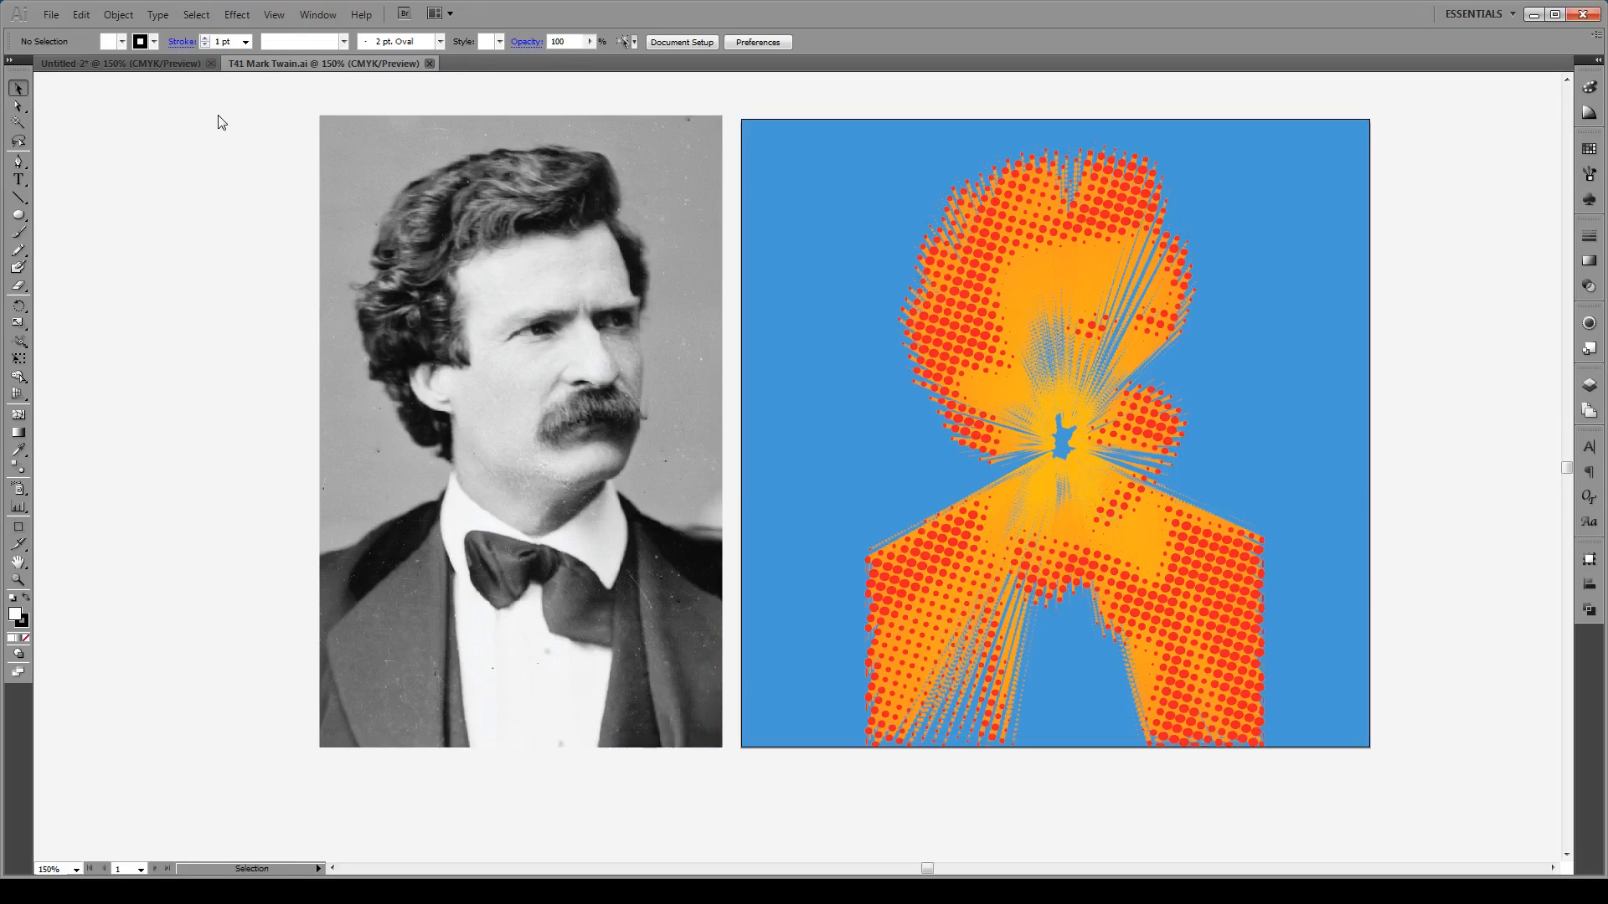
Step: Close the finished T41 Mark Twain.ai file to return to Untitled-2
key("ctrl+w")
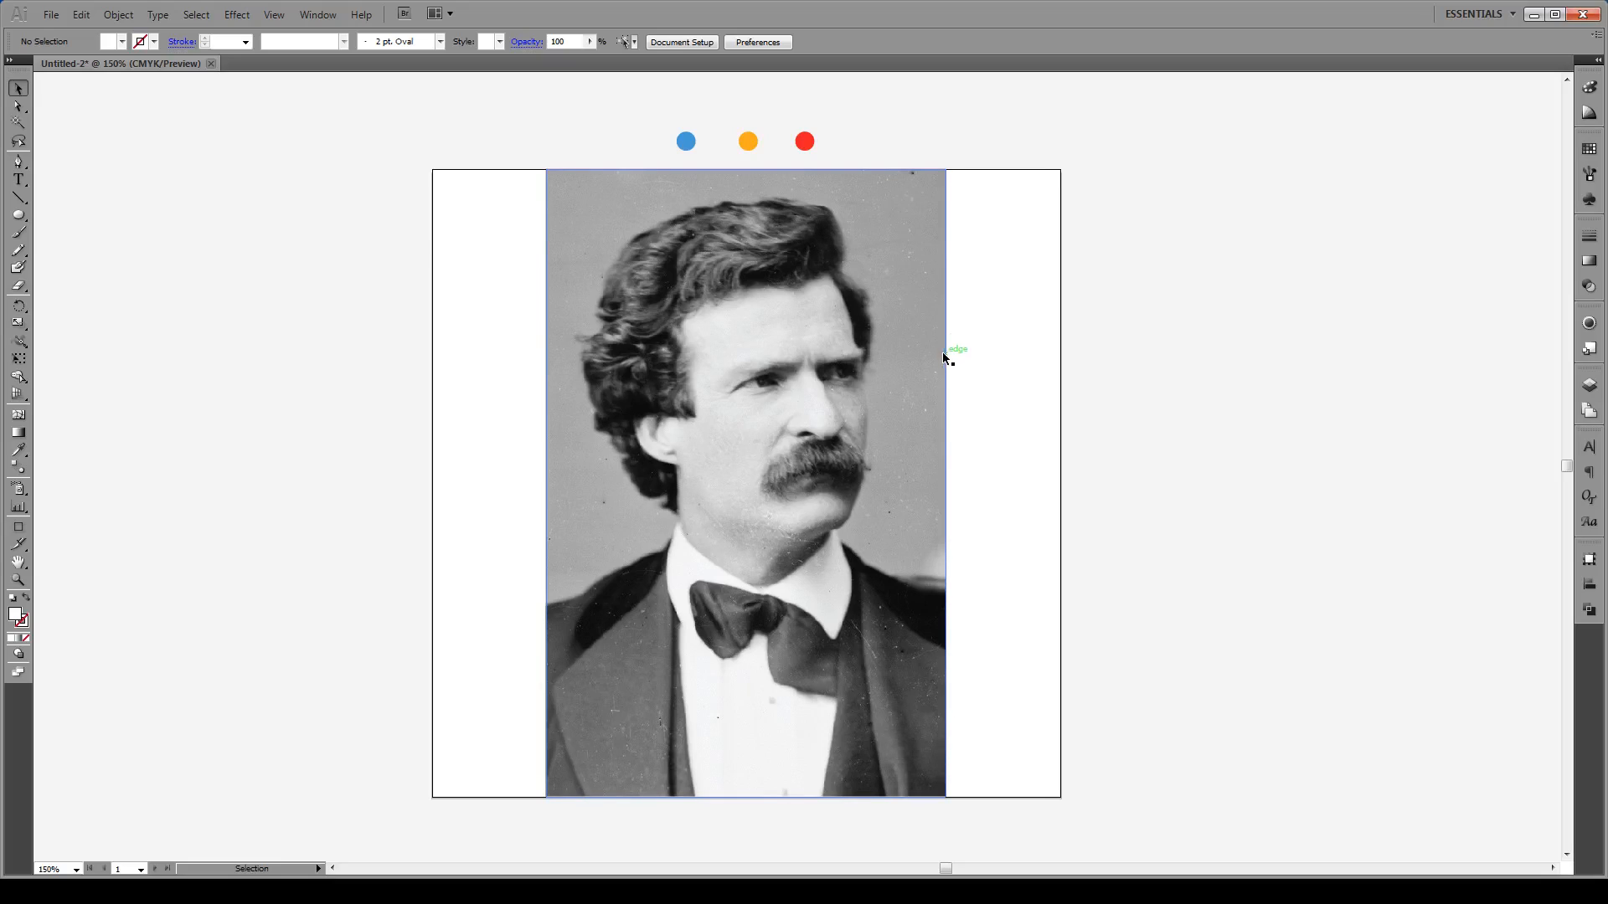
Step: Select the portrait photo and open Edit > Edit Colors > Adjust Color Balance
left_click(850, 404)
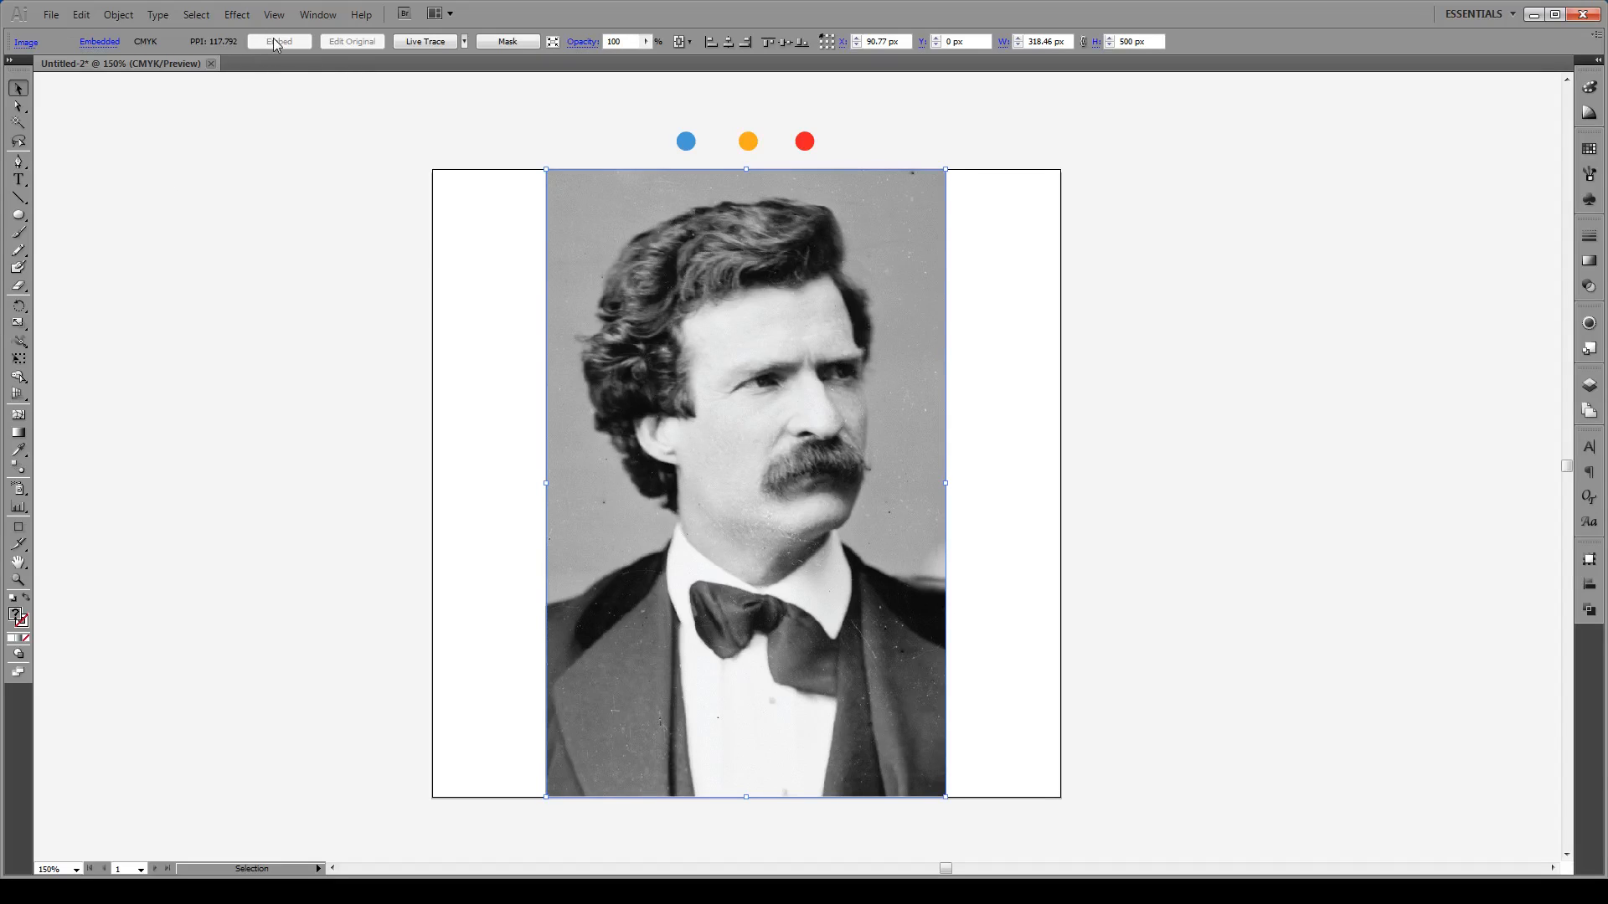
left_click(78, 19)
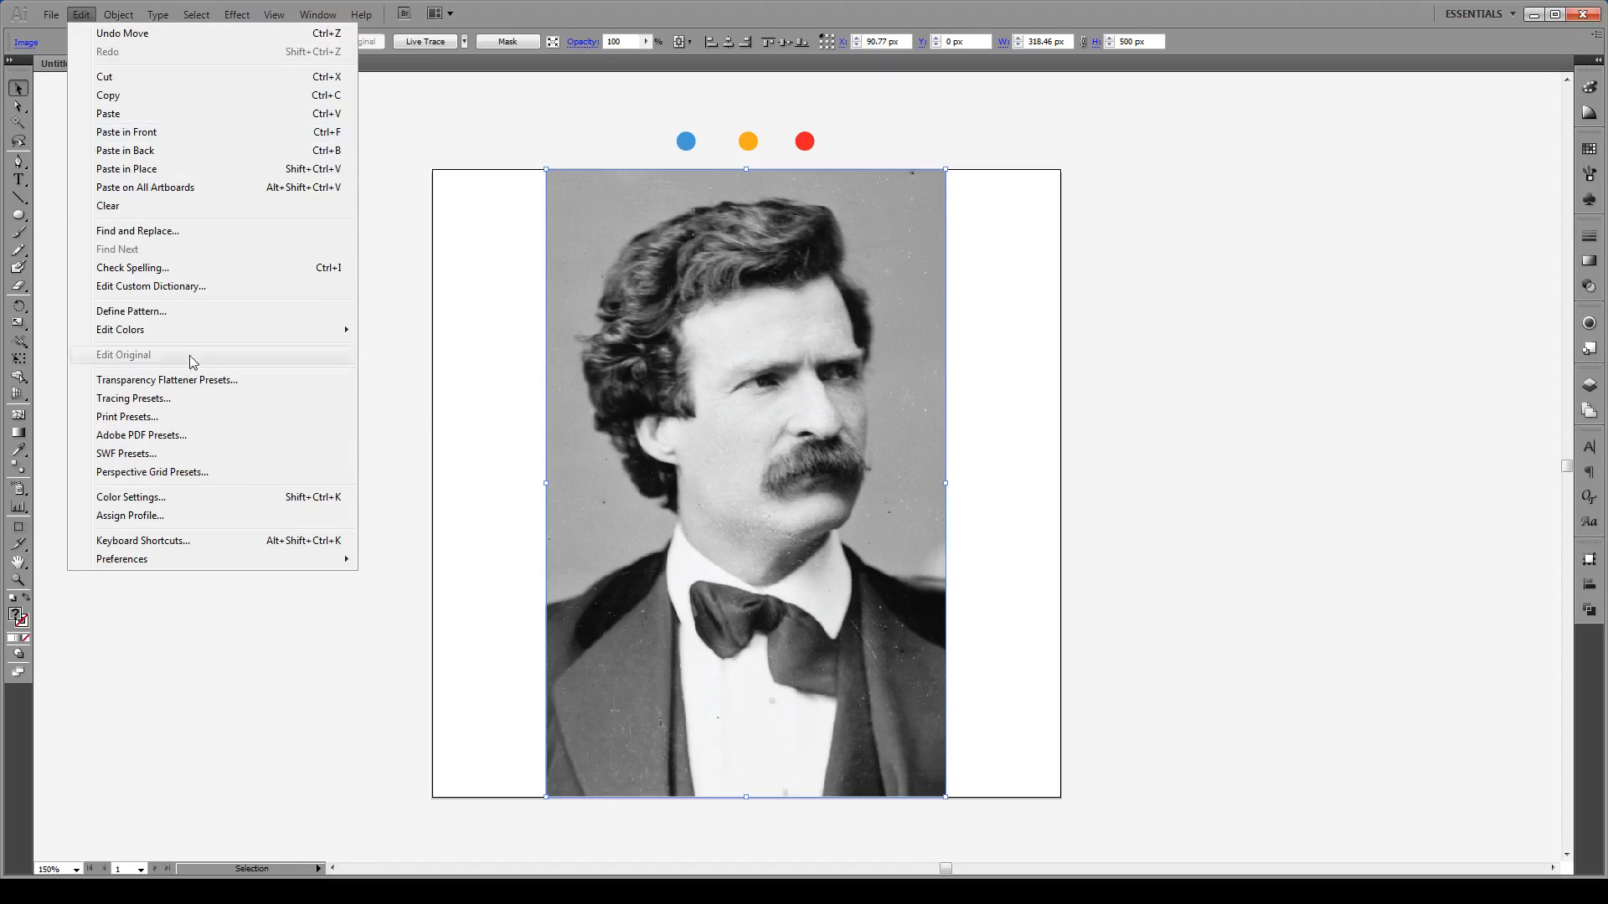
mouse_move(198, 337)
left_click(436, 375)
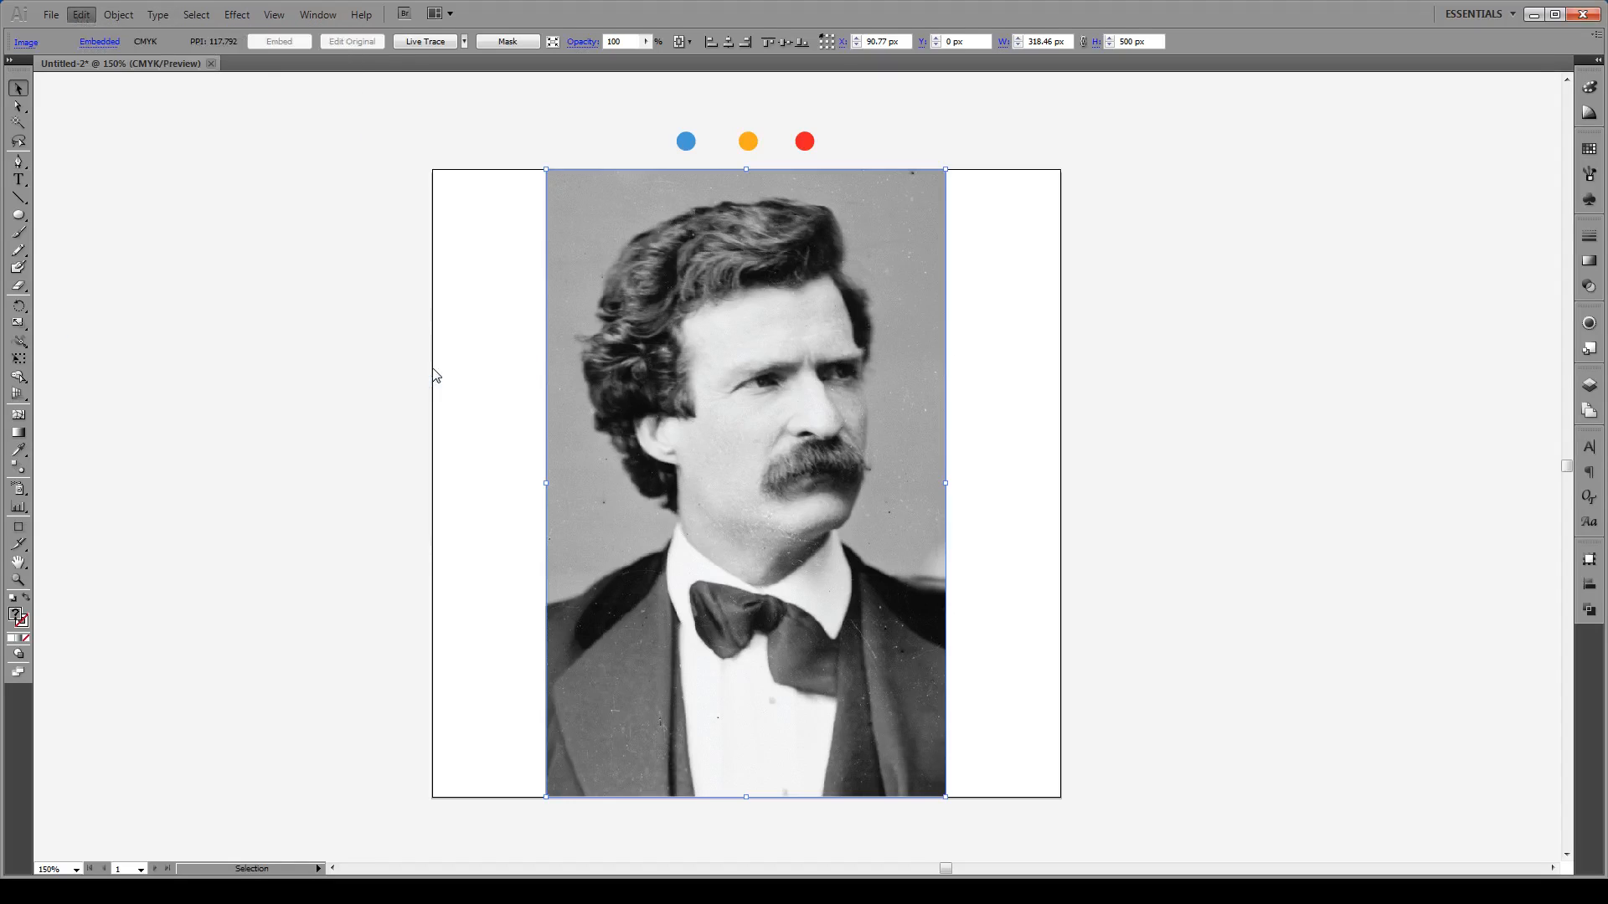
Step: Convert the photo to Grayscale with Black lightened to -42%
left_click_drag(579, 300, 444, 298)
left_click(353, 331)
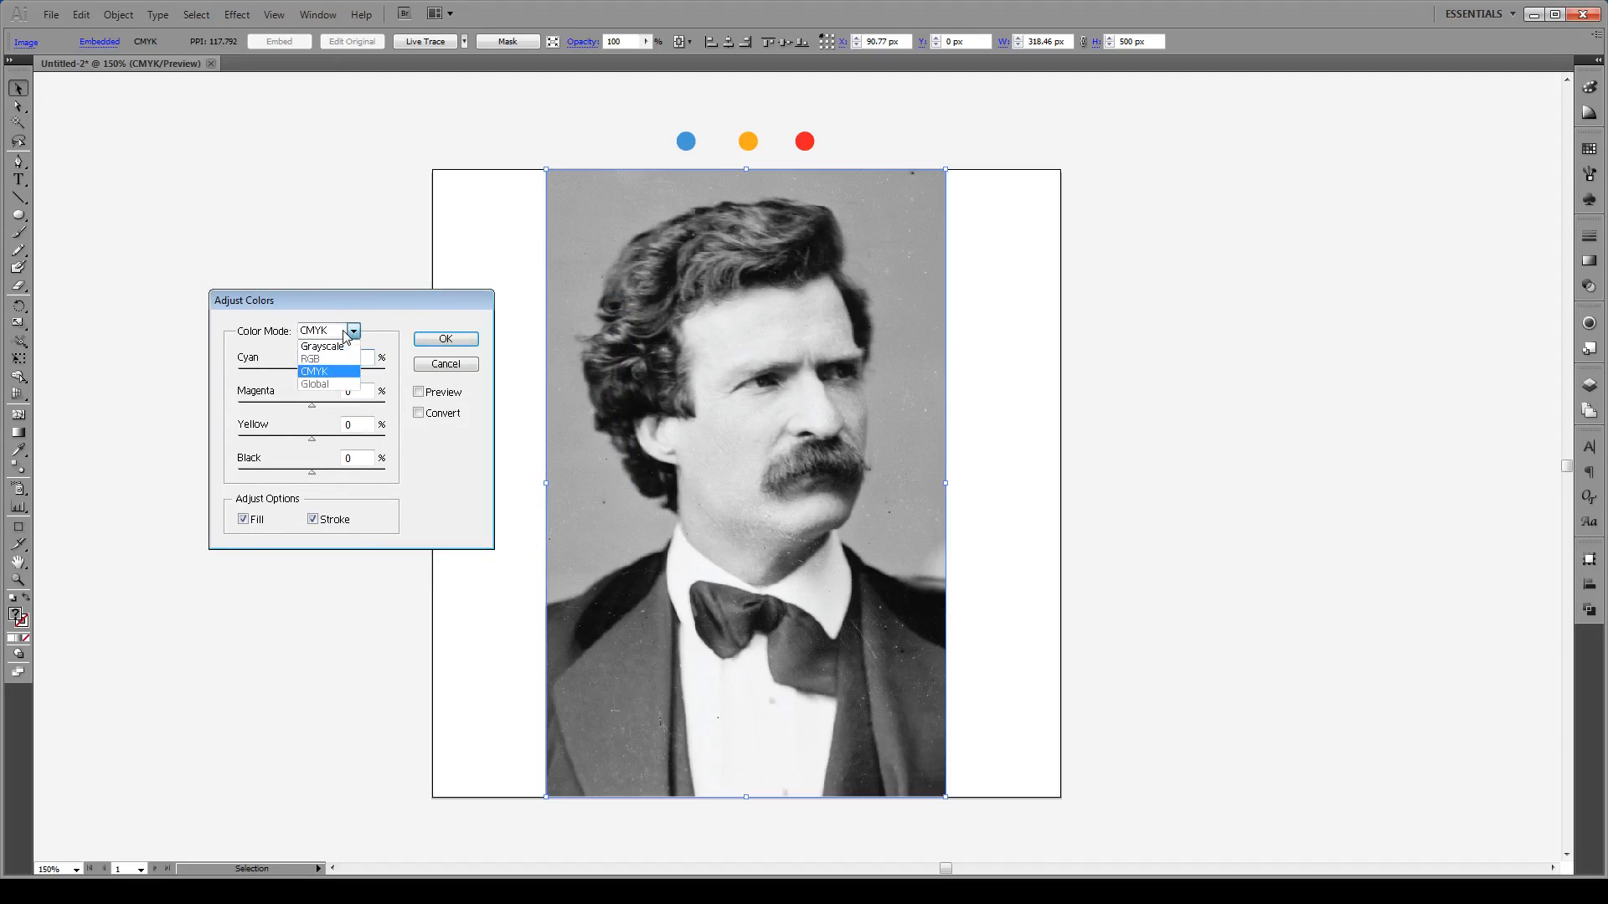
left_click(342, 347)
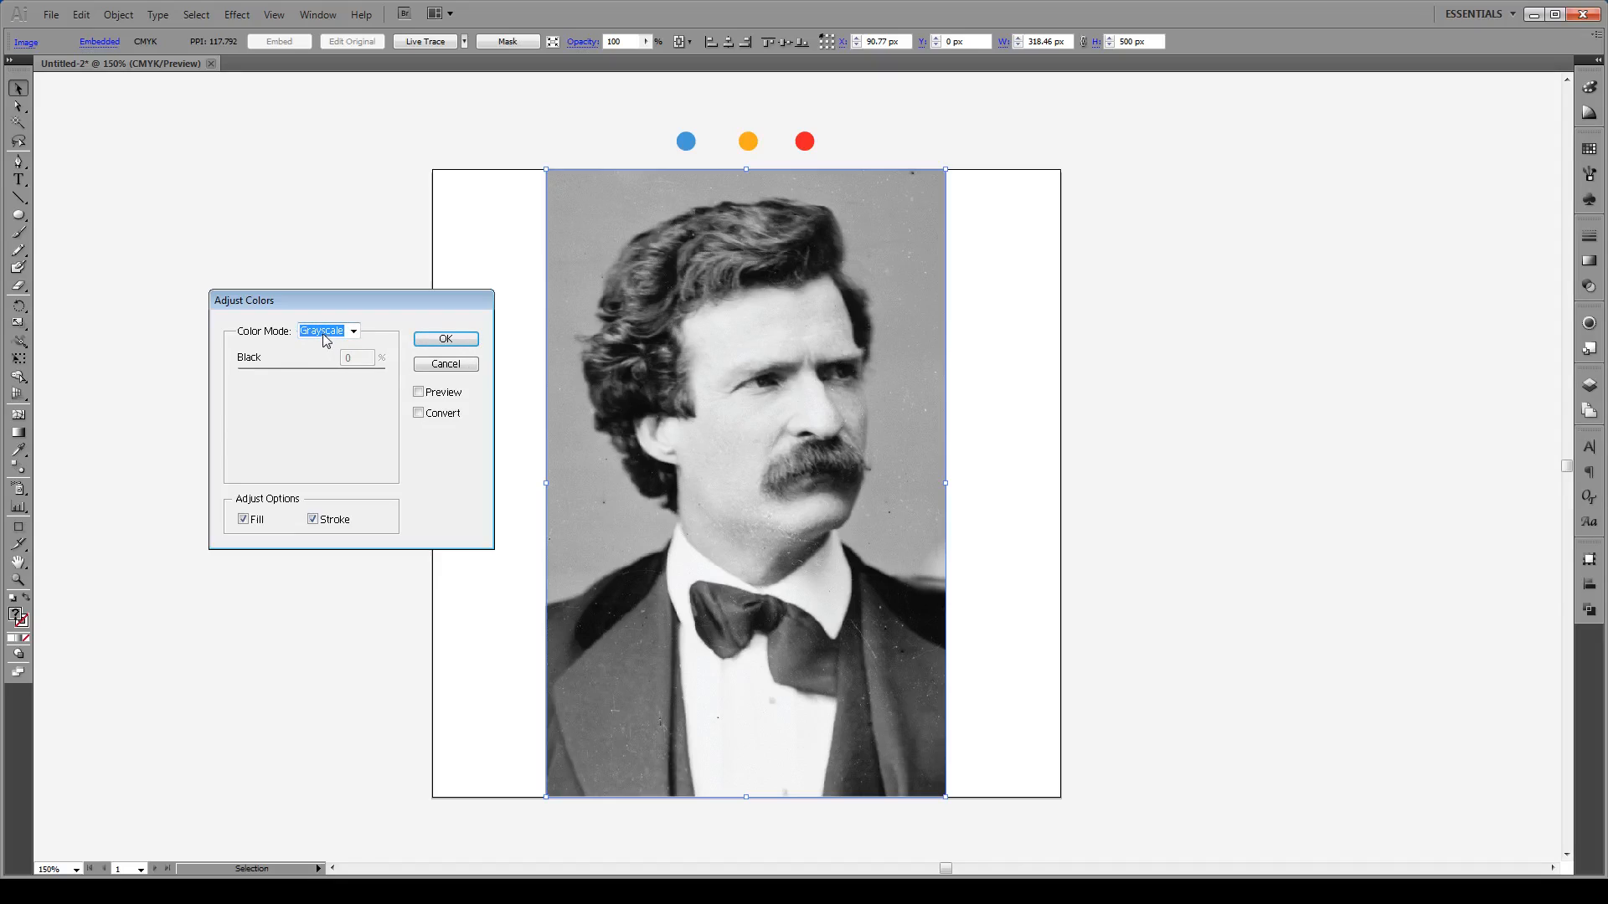
left_click(419, 414)
left_click(427, 395)
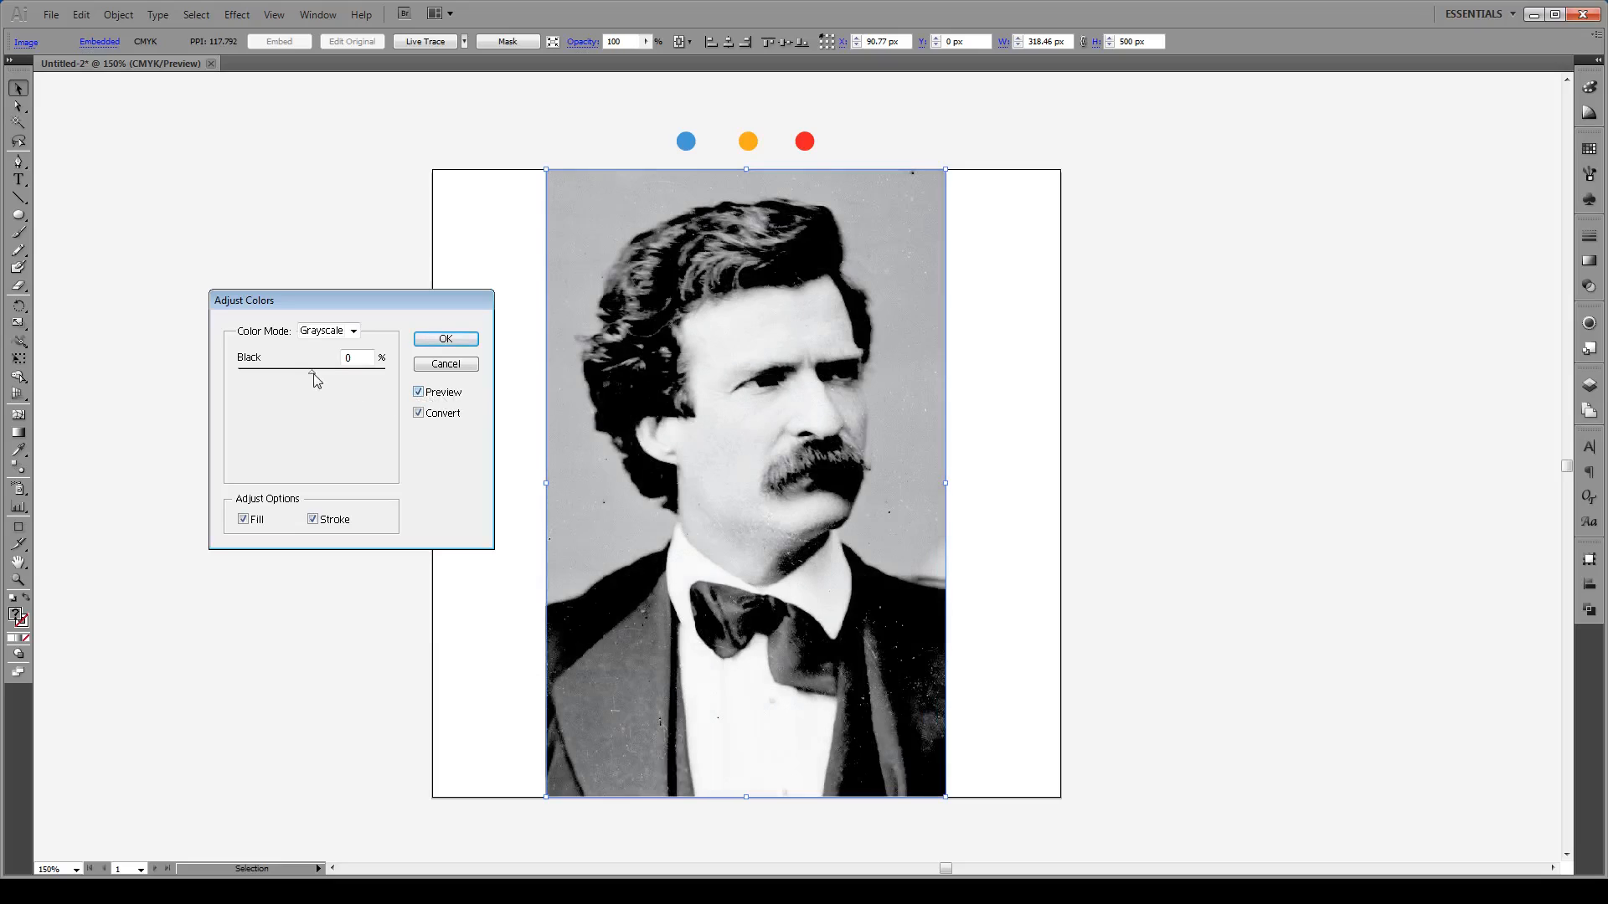
left_click_drag(312, 374, 284, 379)
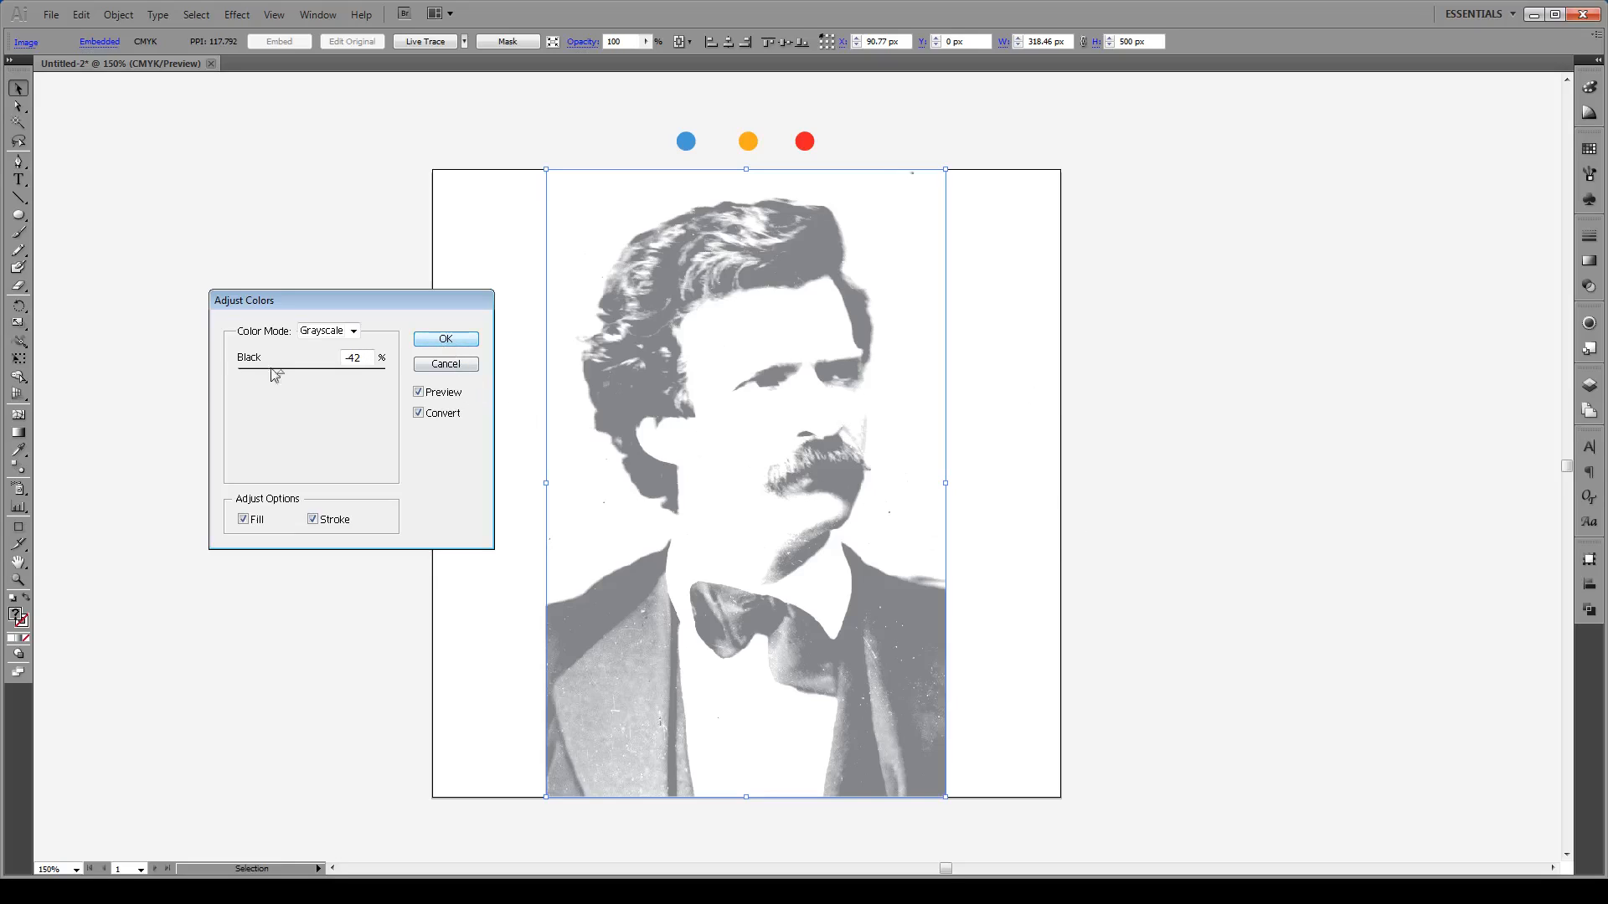
left_click(445, 340)
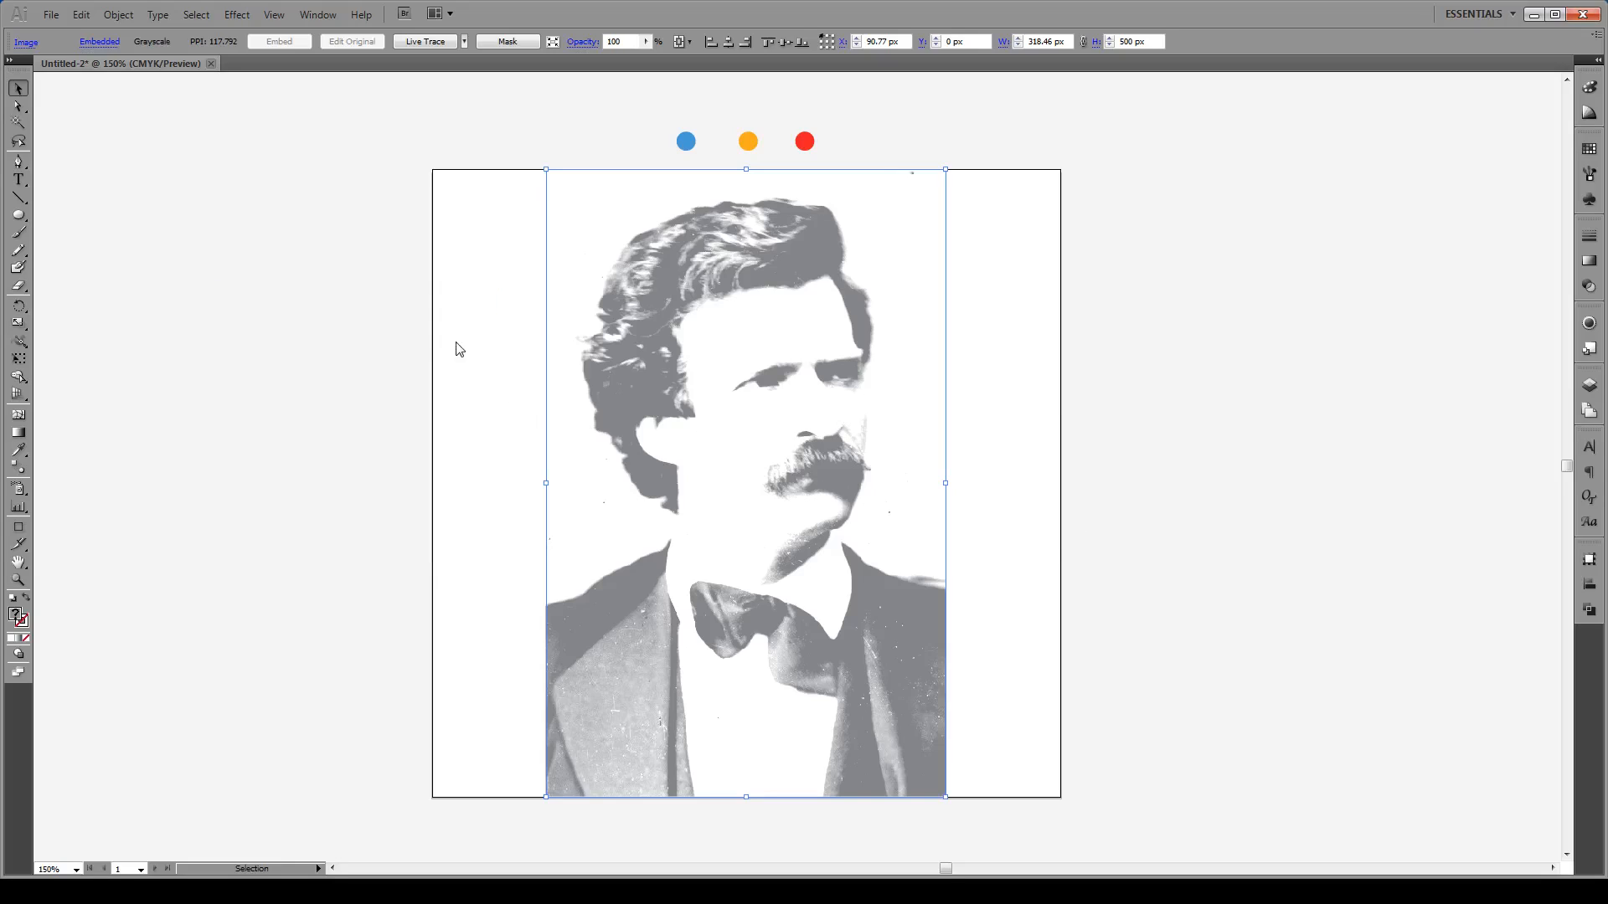
Step: Apply a Gaussian Blur to the pale grey portrait
left_click(242, 16)
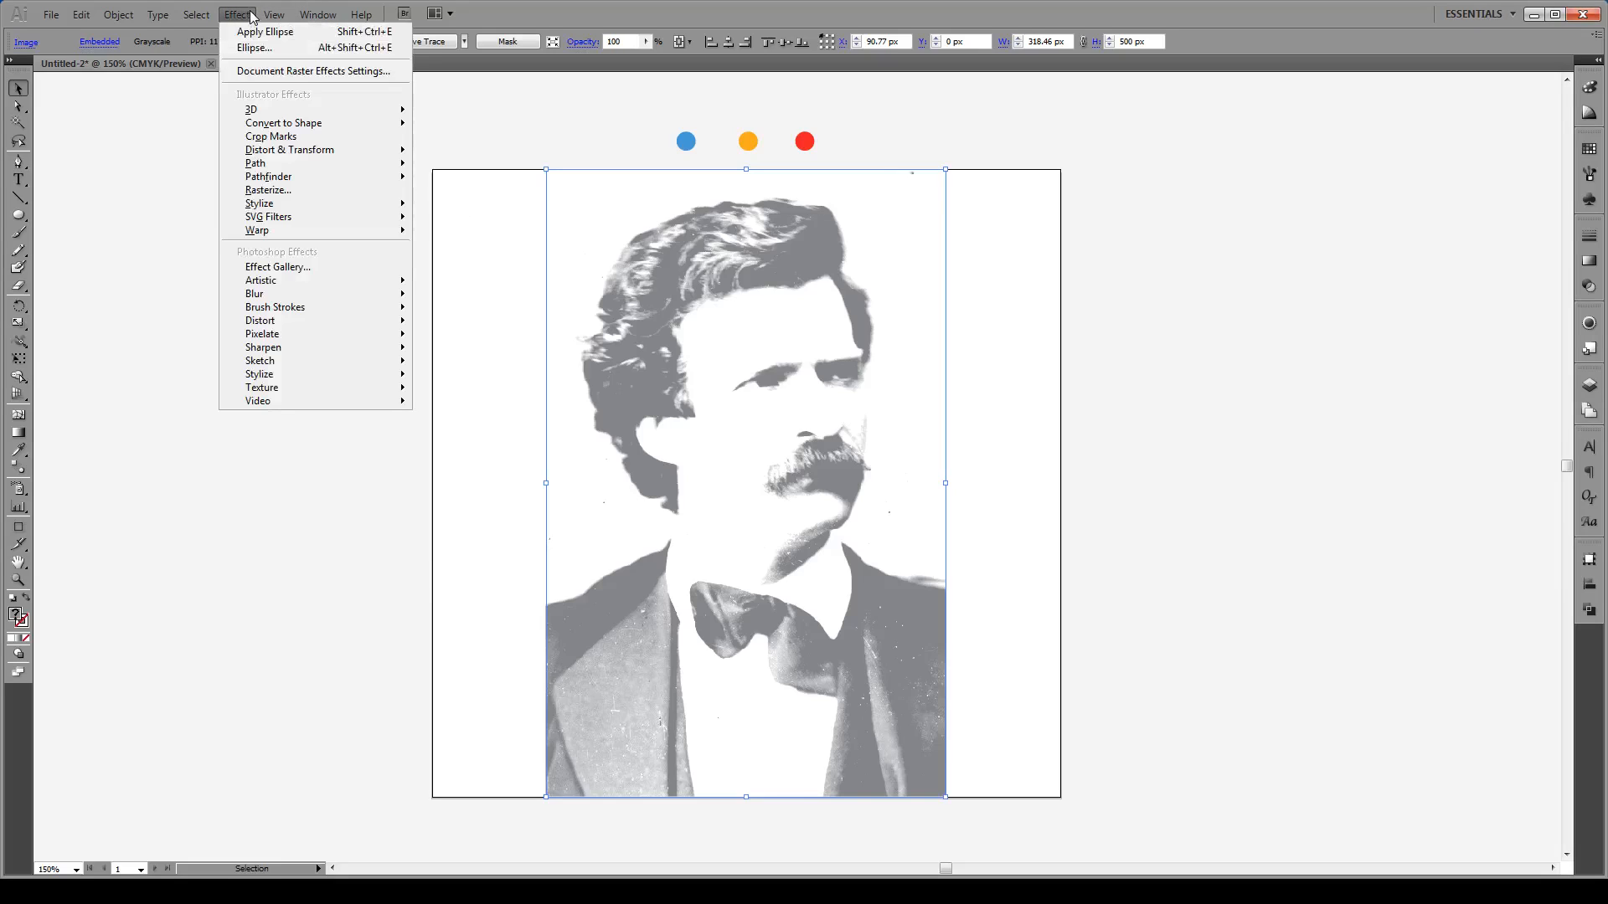
mouse_move(305, 294)
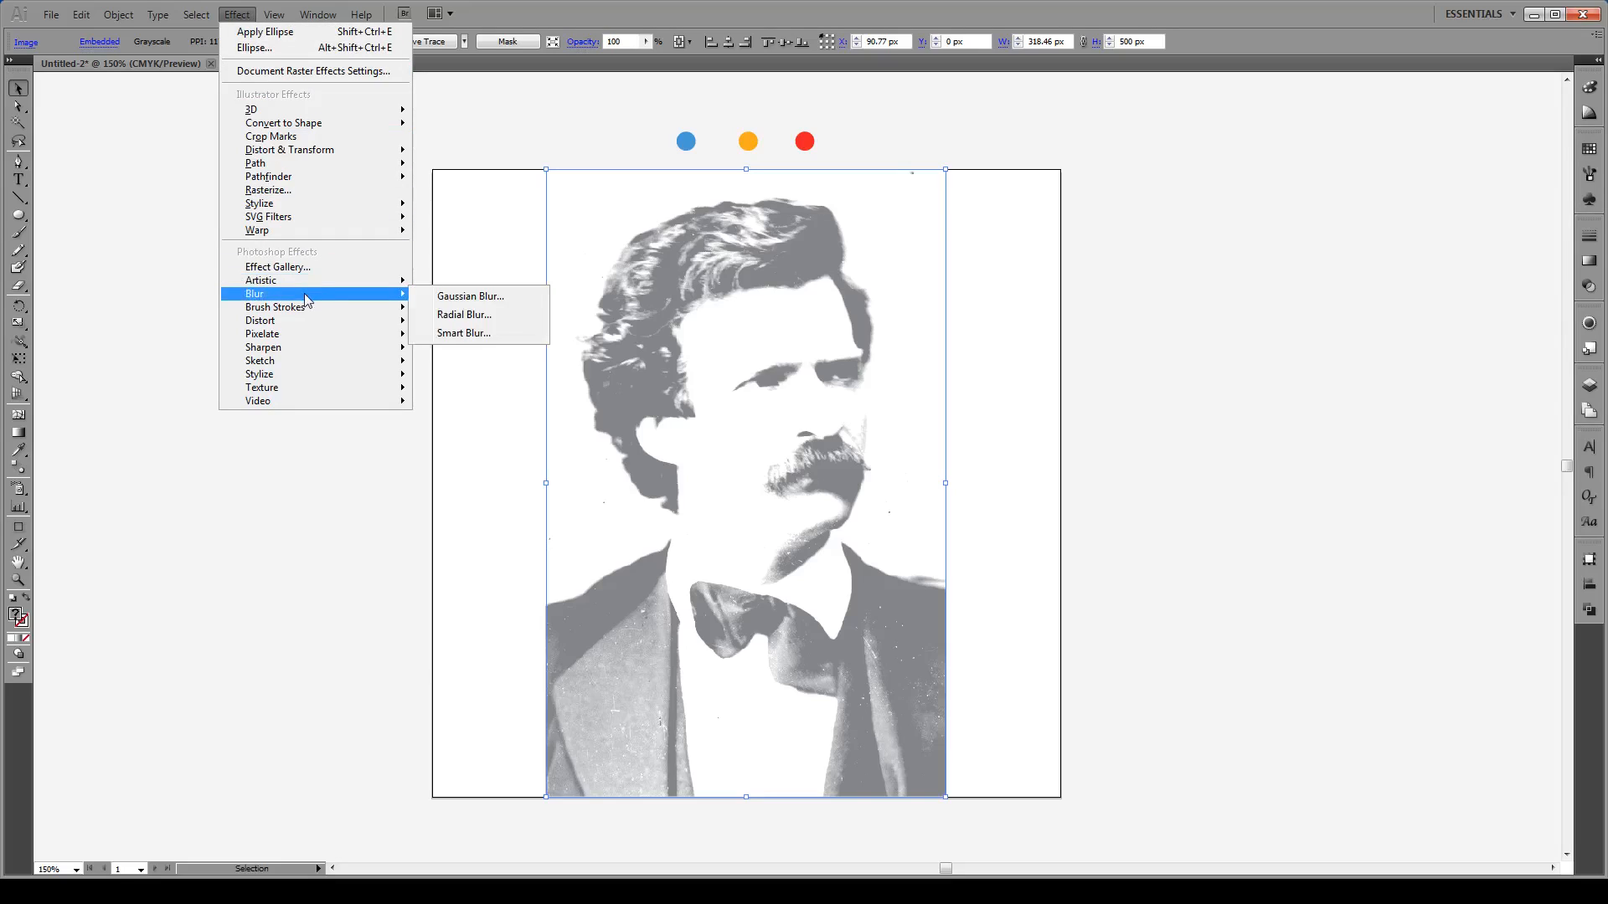
left_click(454, 297)
left_click_drag(802, 226, 1164, 279)
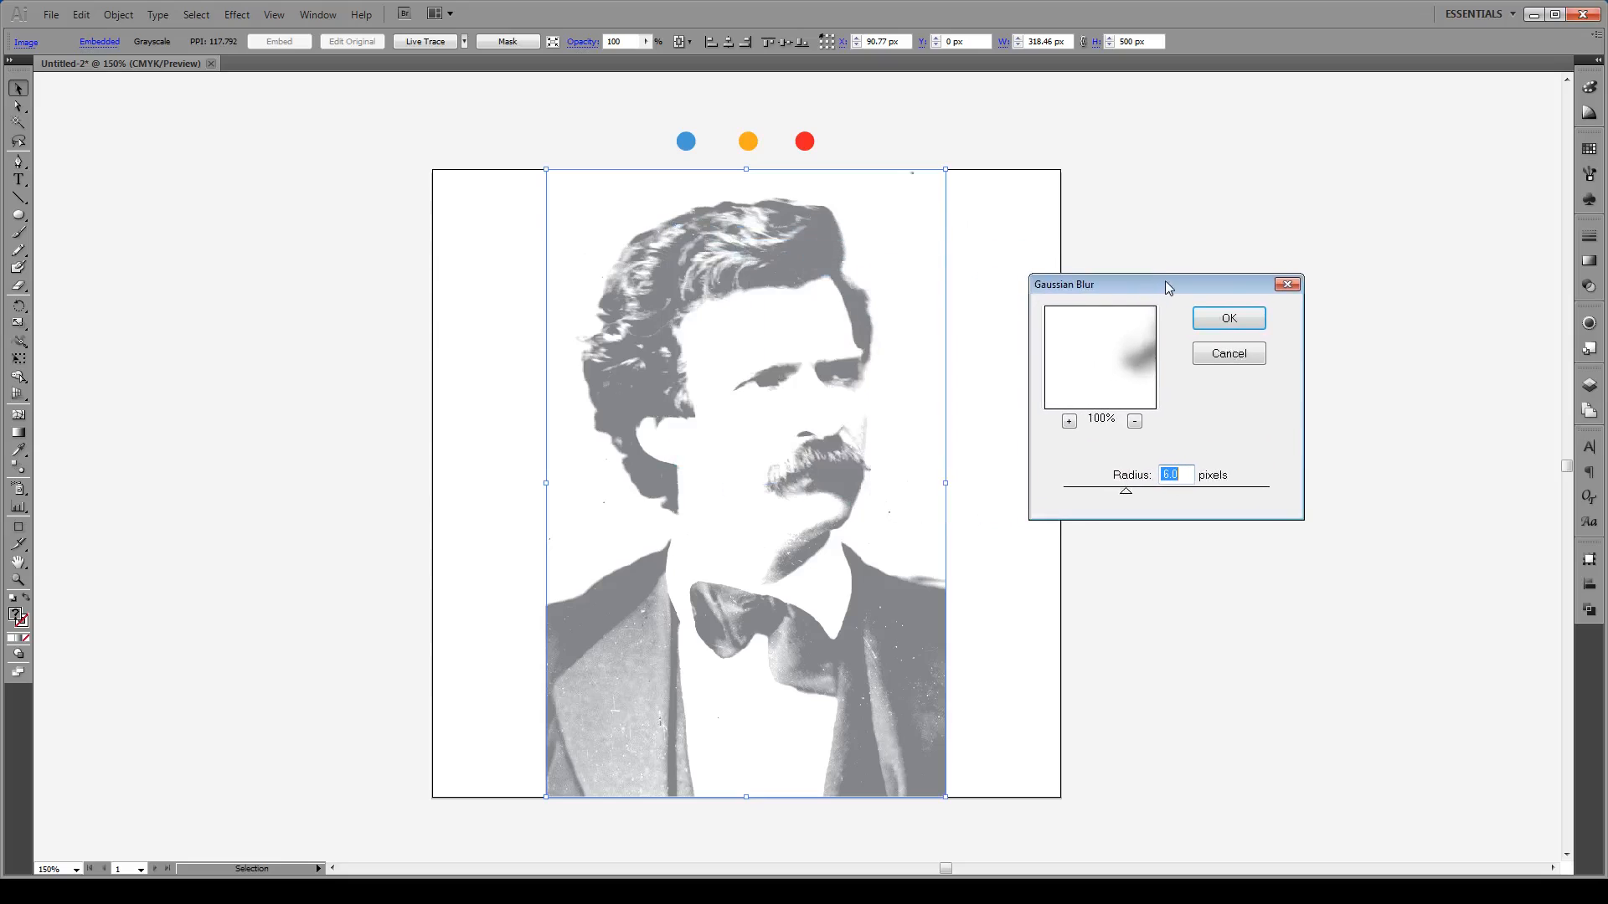
left_click_drag(1124, 372, 1091, 388)
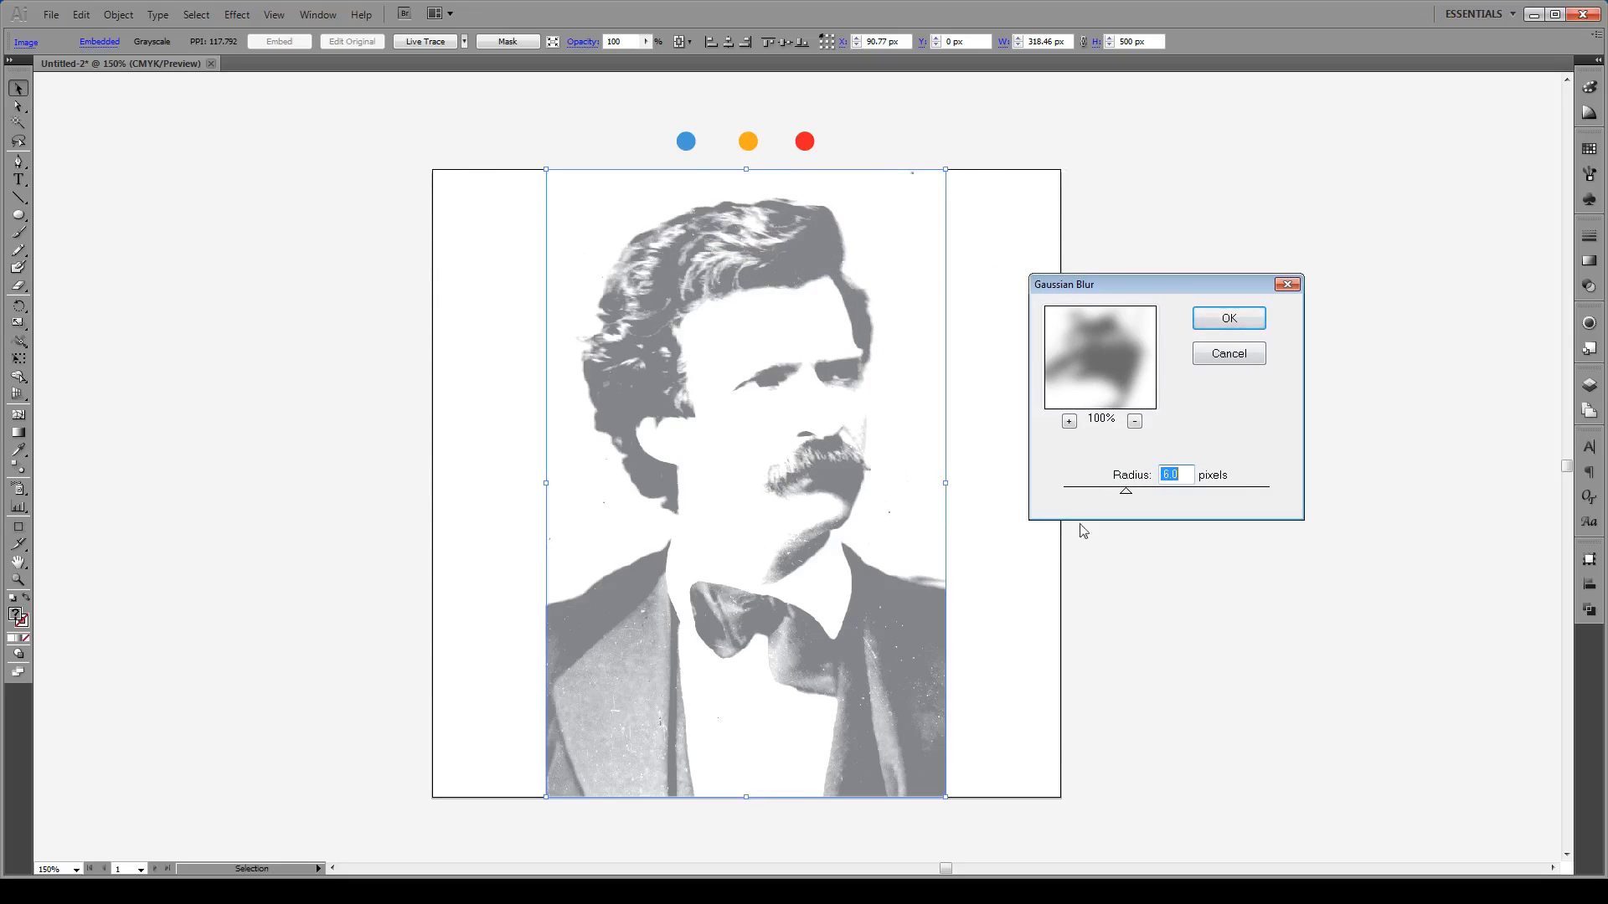
left_click(1234, 320)
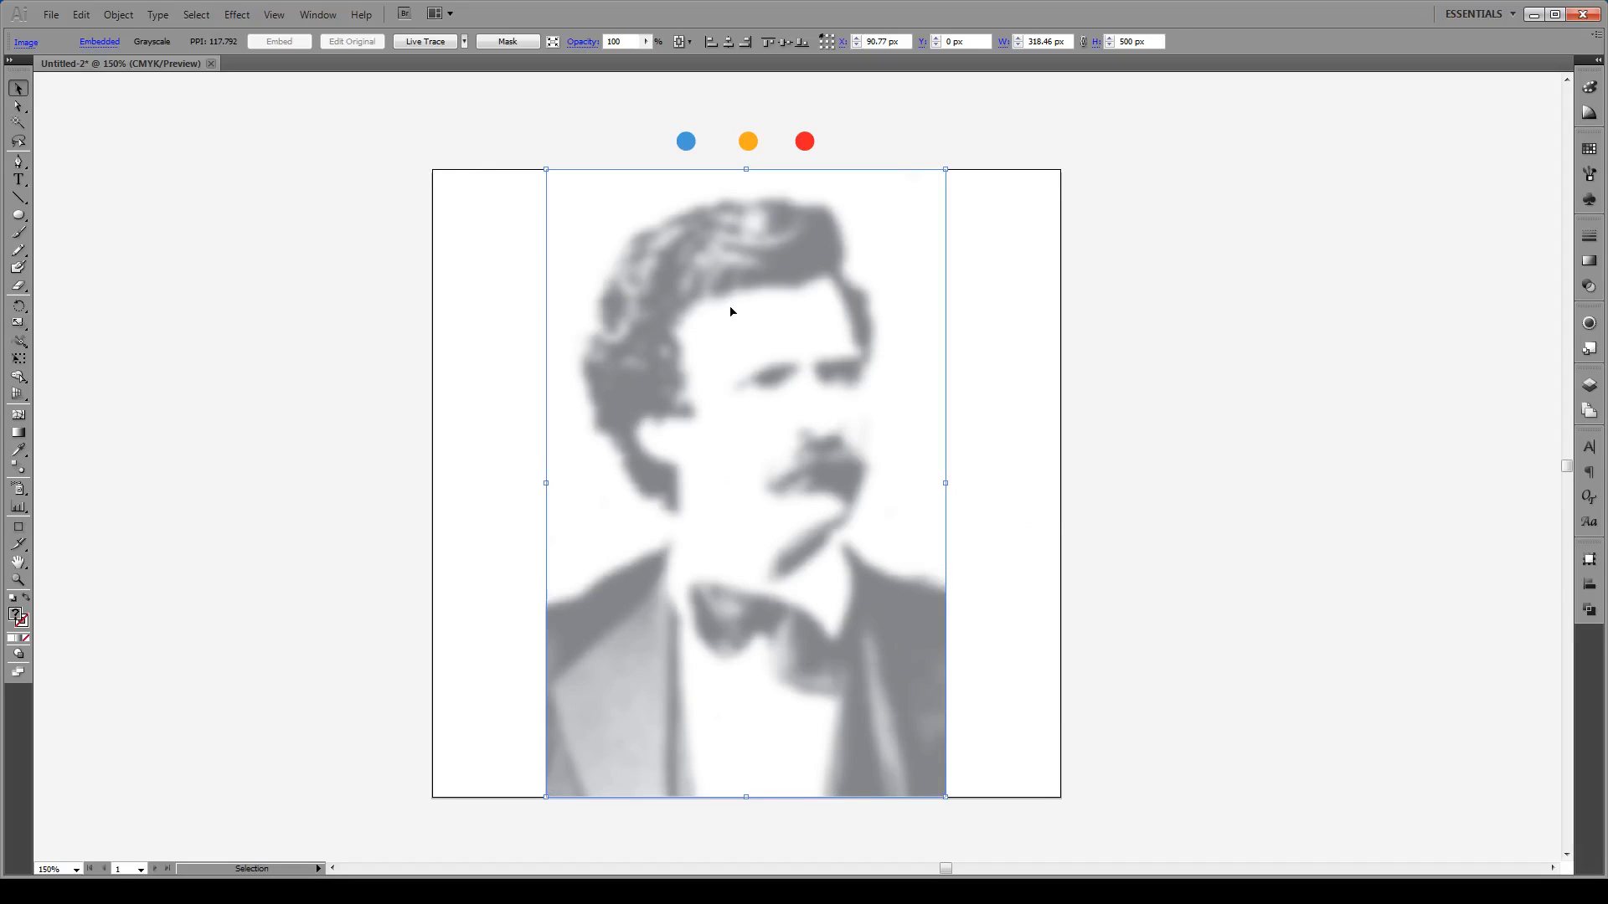
left_click(232, 16)
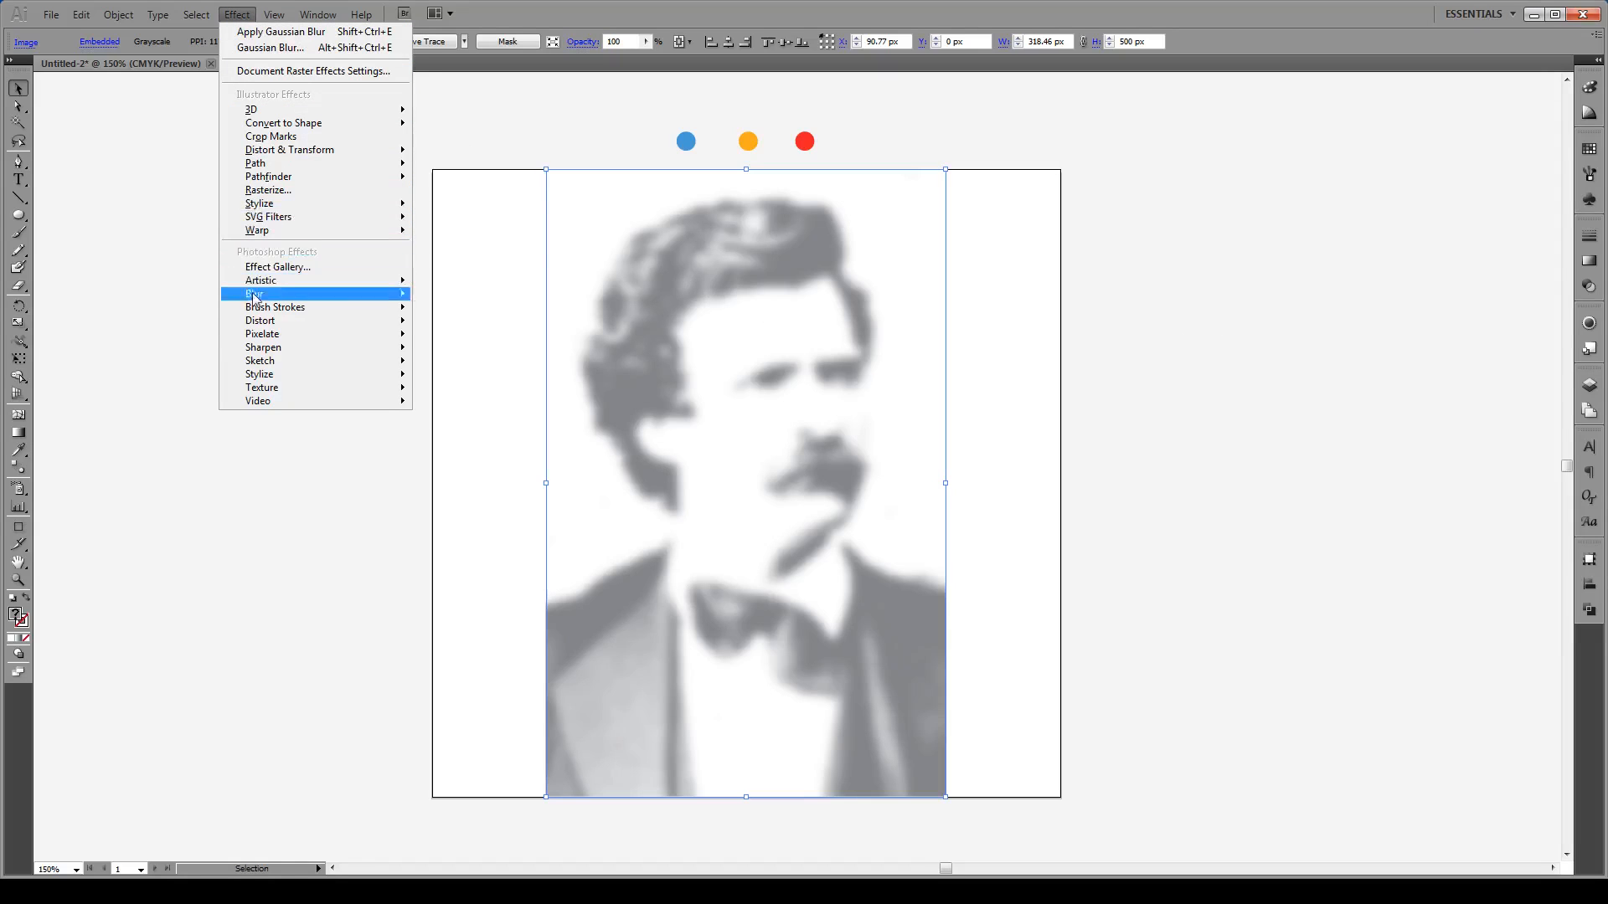
Step: Apply Pixelate > Color Halftone with channel angles 108, 162, 90 and 45
mouse_move(346, 336)
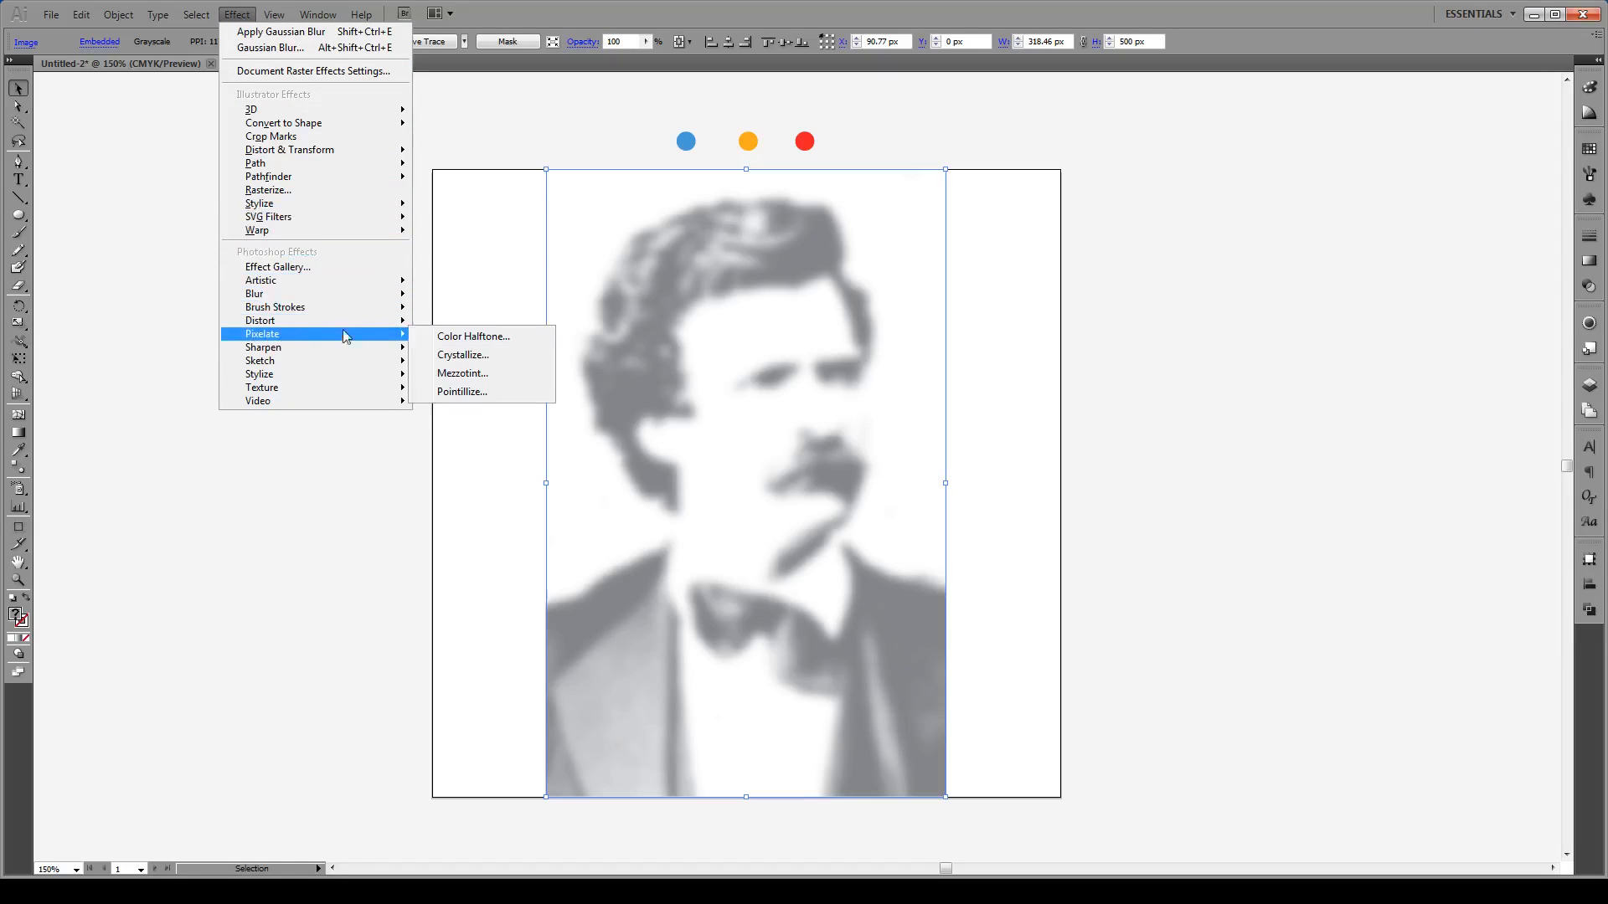
left_click(490, 337)
left_click_drag(782, 254, 1076, 270)
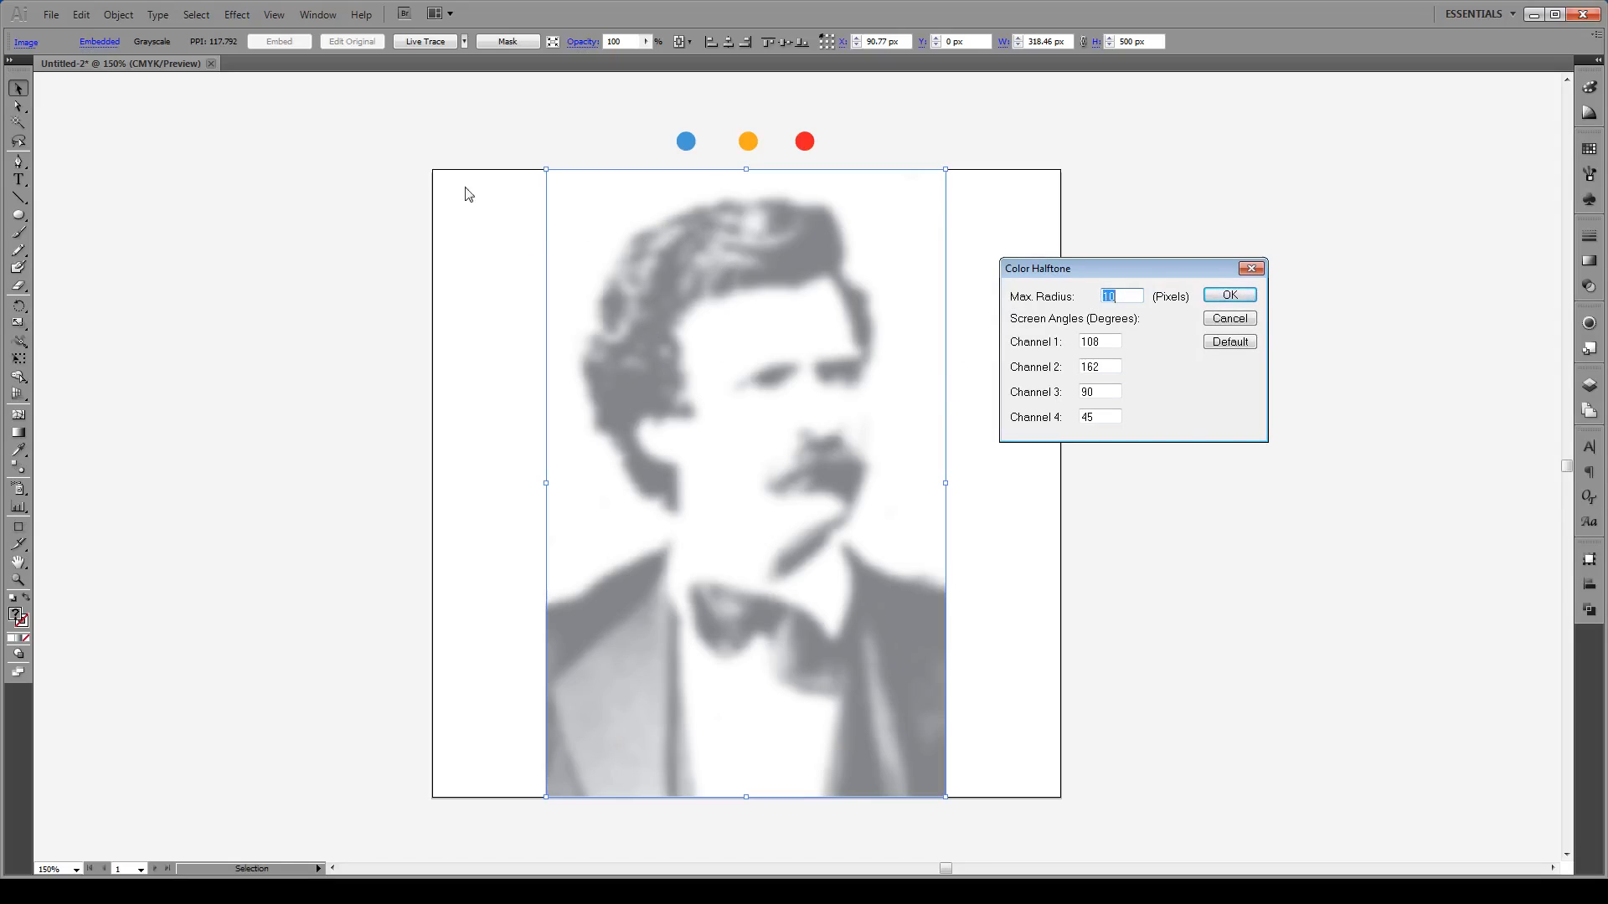
left_click(1229, 297)
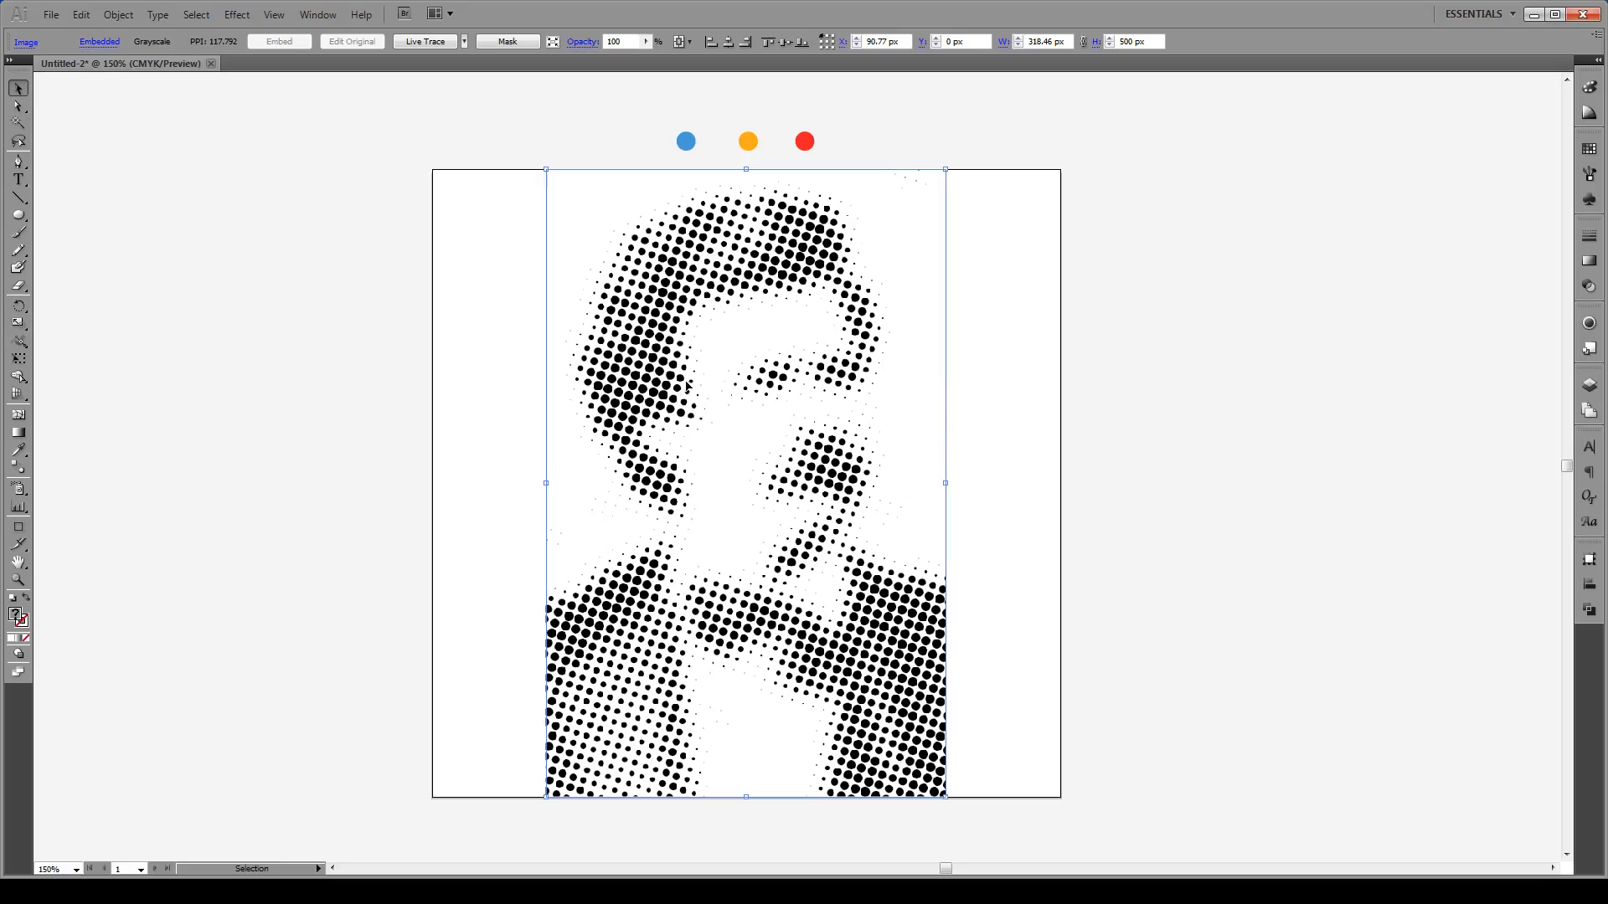
Step: Image Trace the halftone portrait with the Default preset at threshold 128
left_click(420, 43)
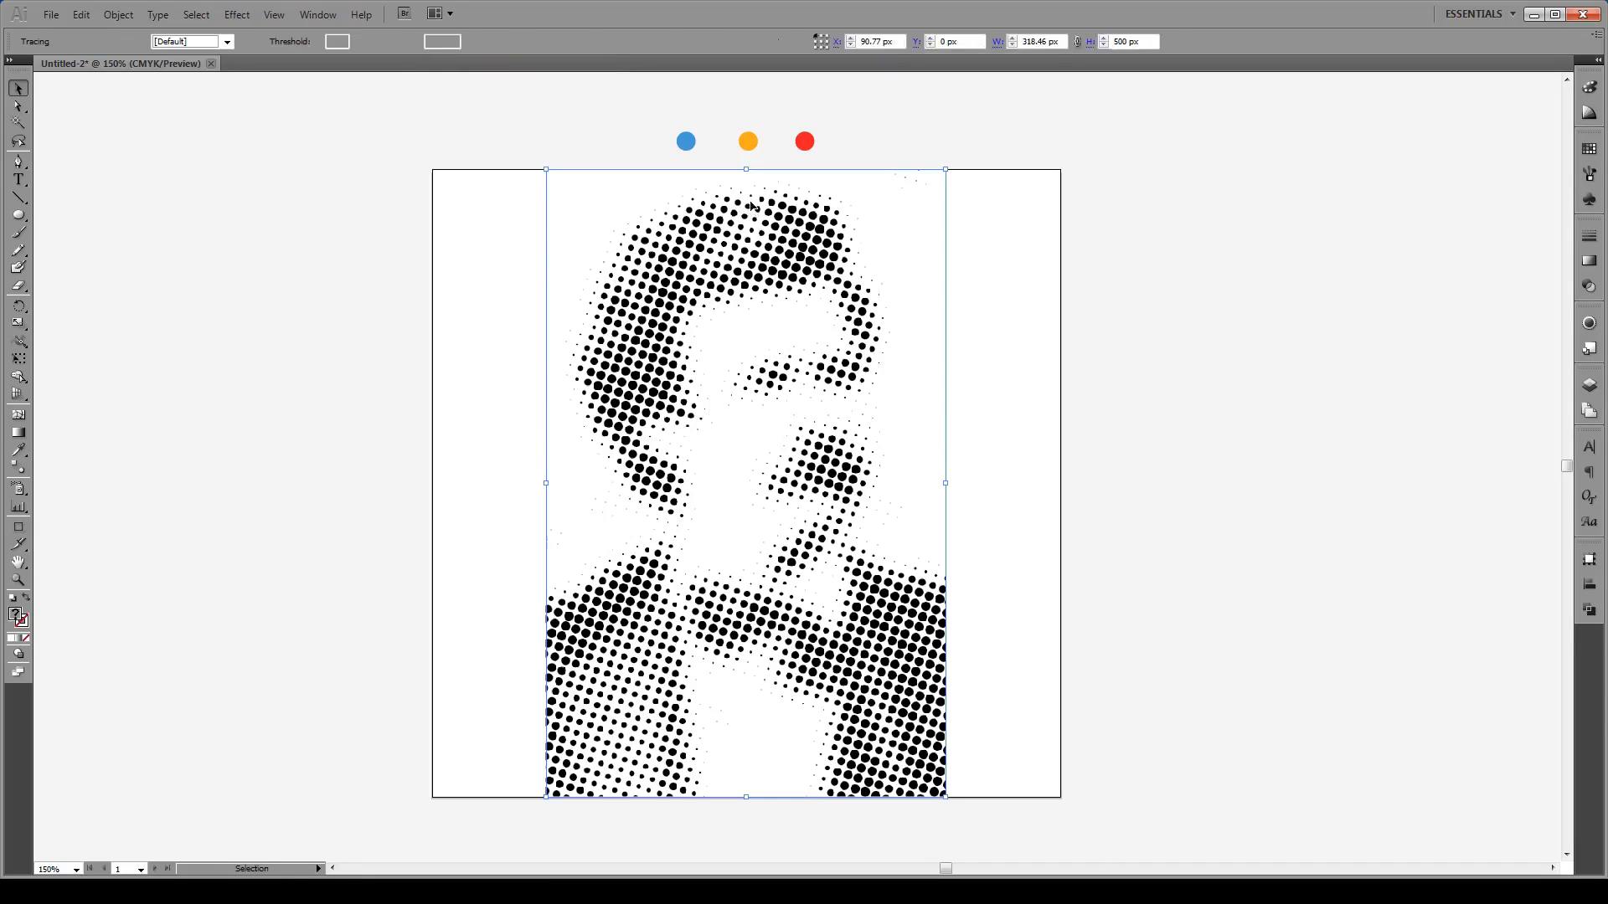
left_click(1046, 263)
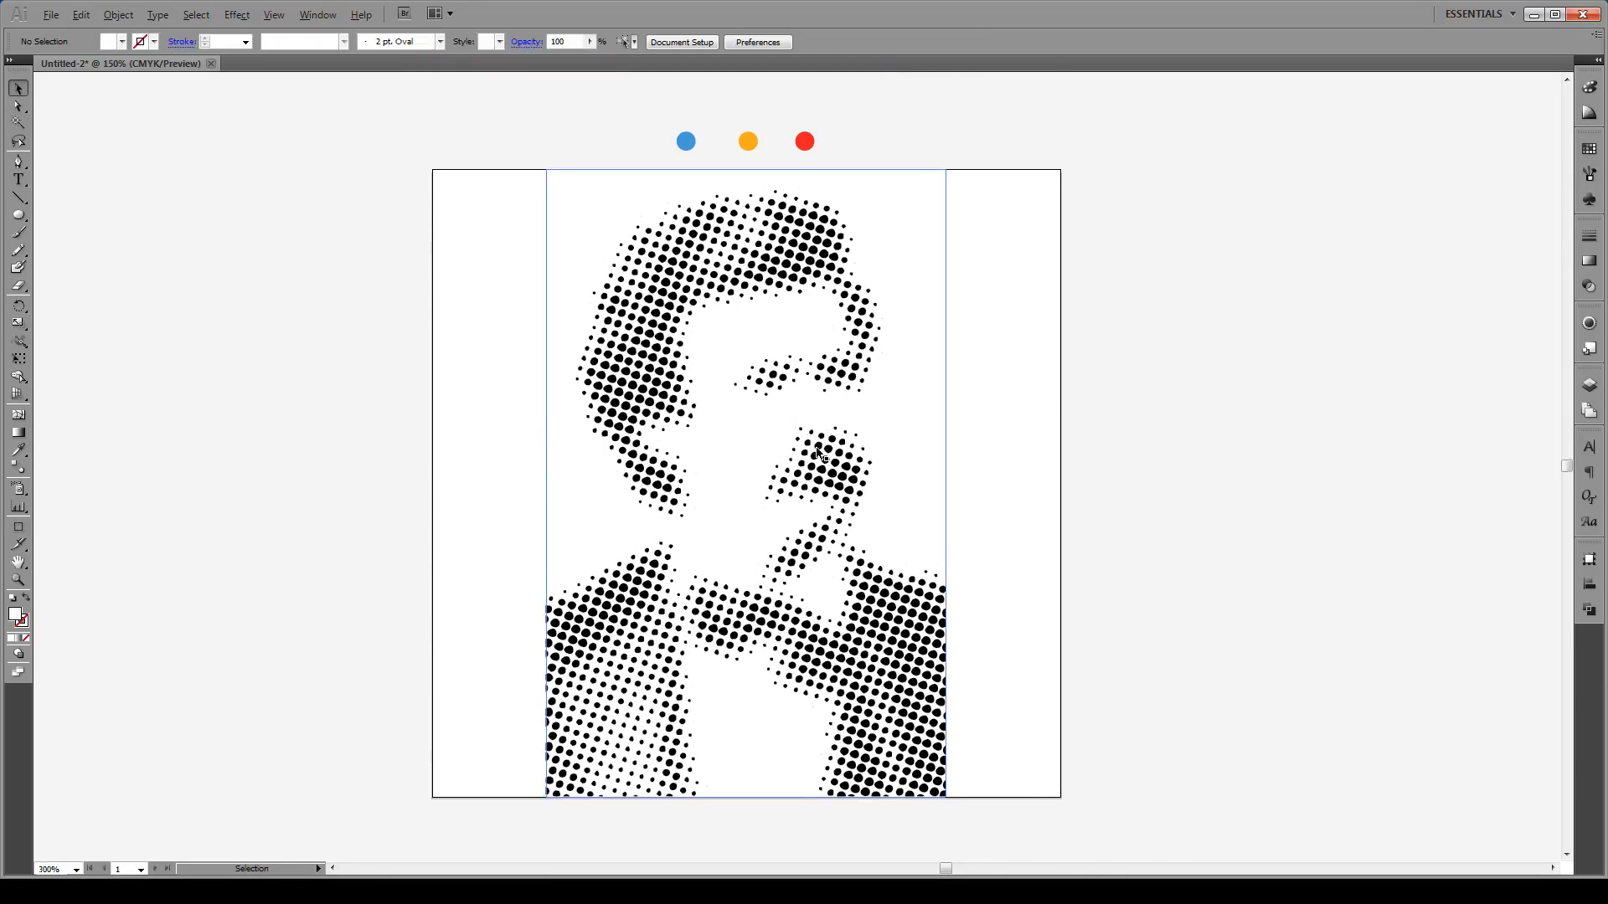
scroll(808, 440, "up", 4)
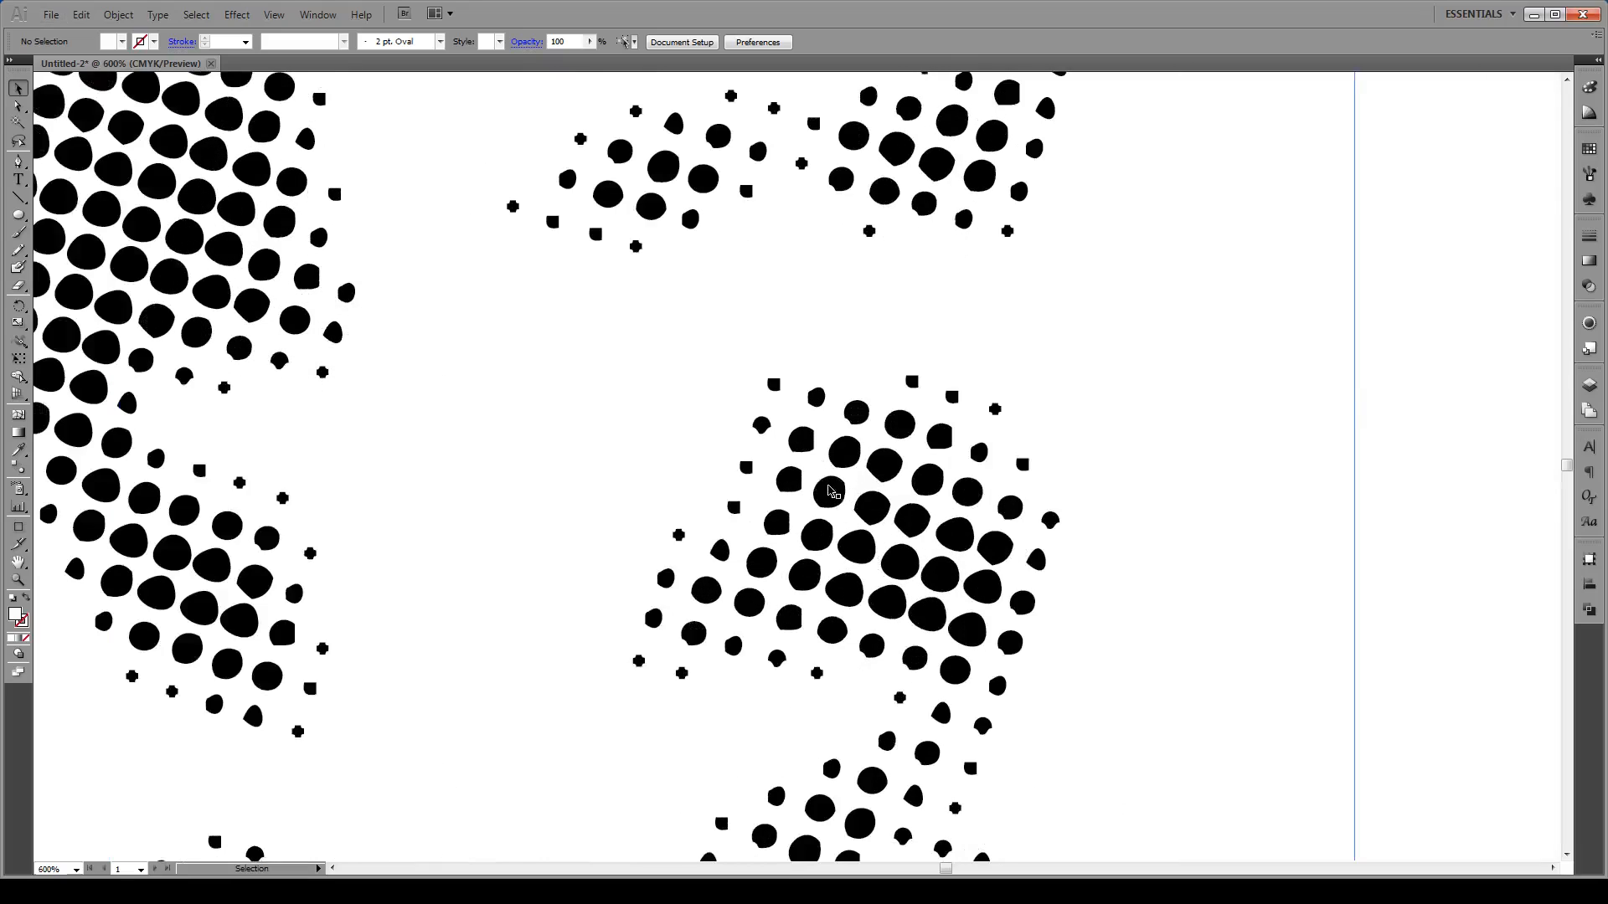
scroll(850, 496, "down", 2)
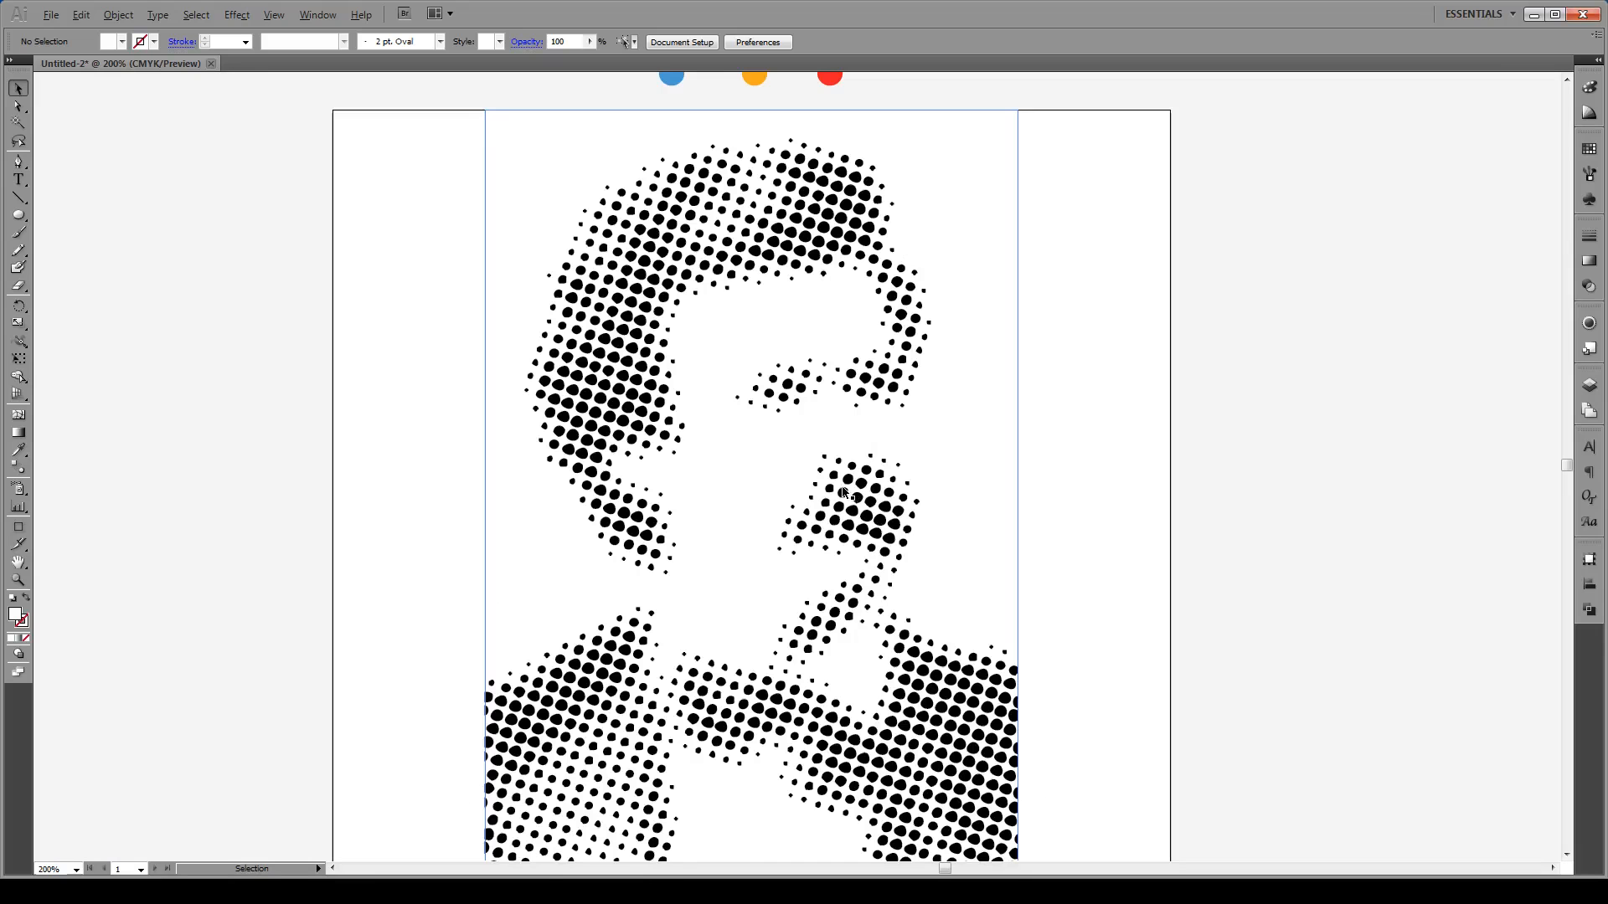
scroll(839, 486, "down", 1)
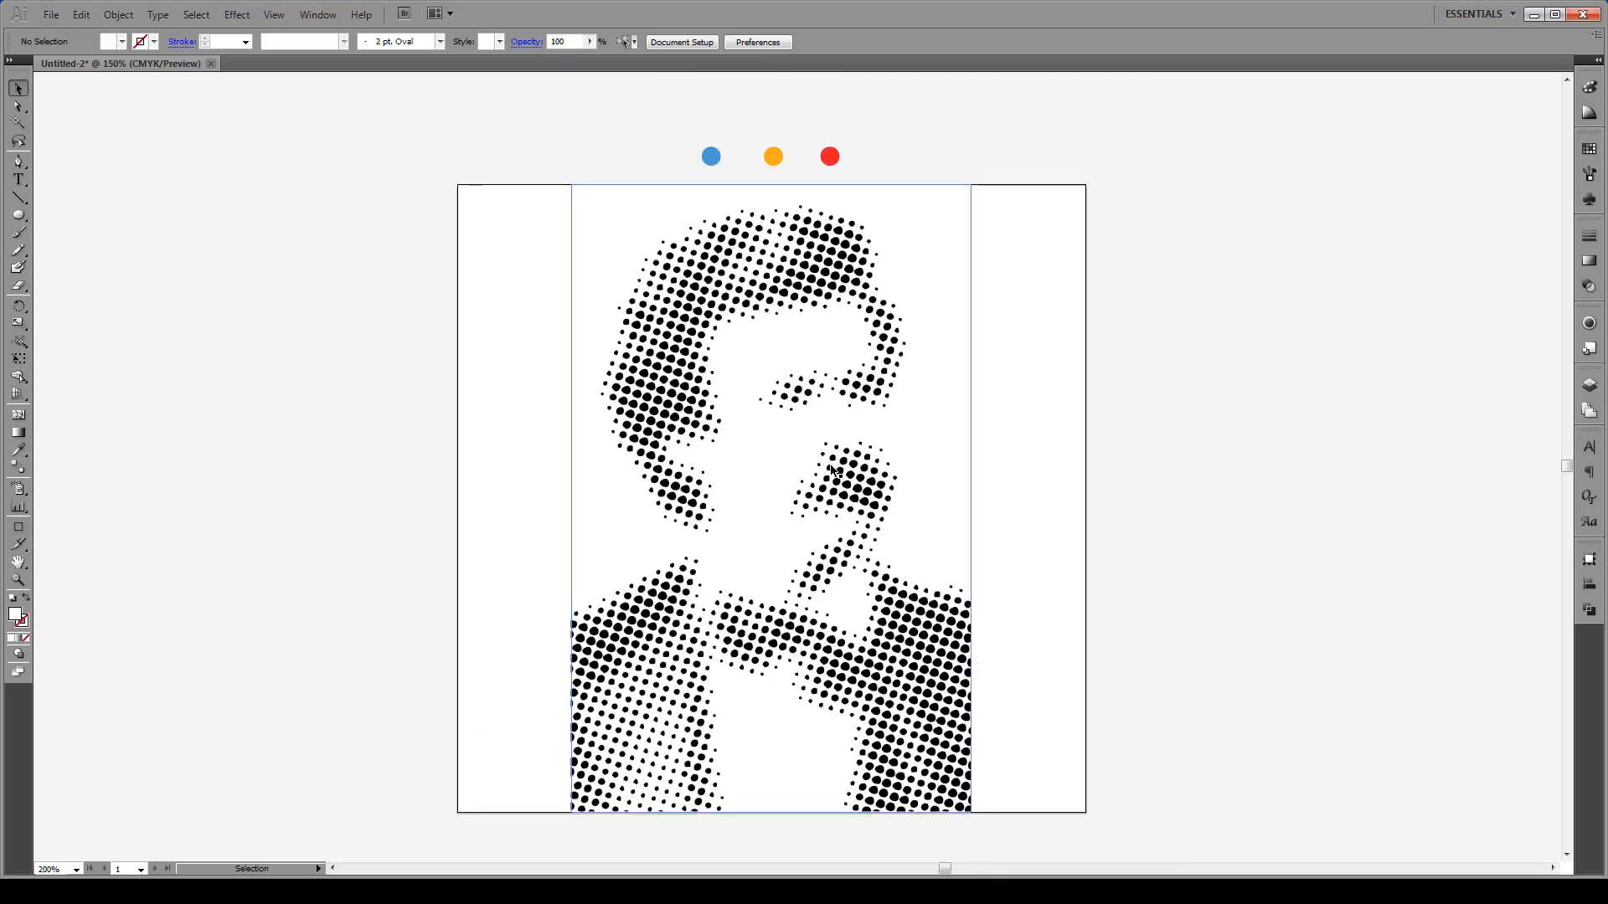
left_click(727, 217)
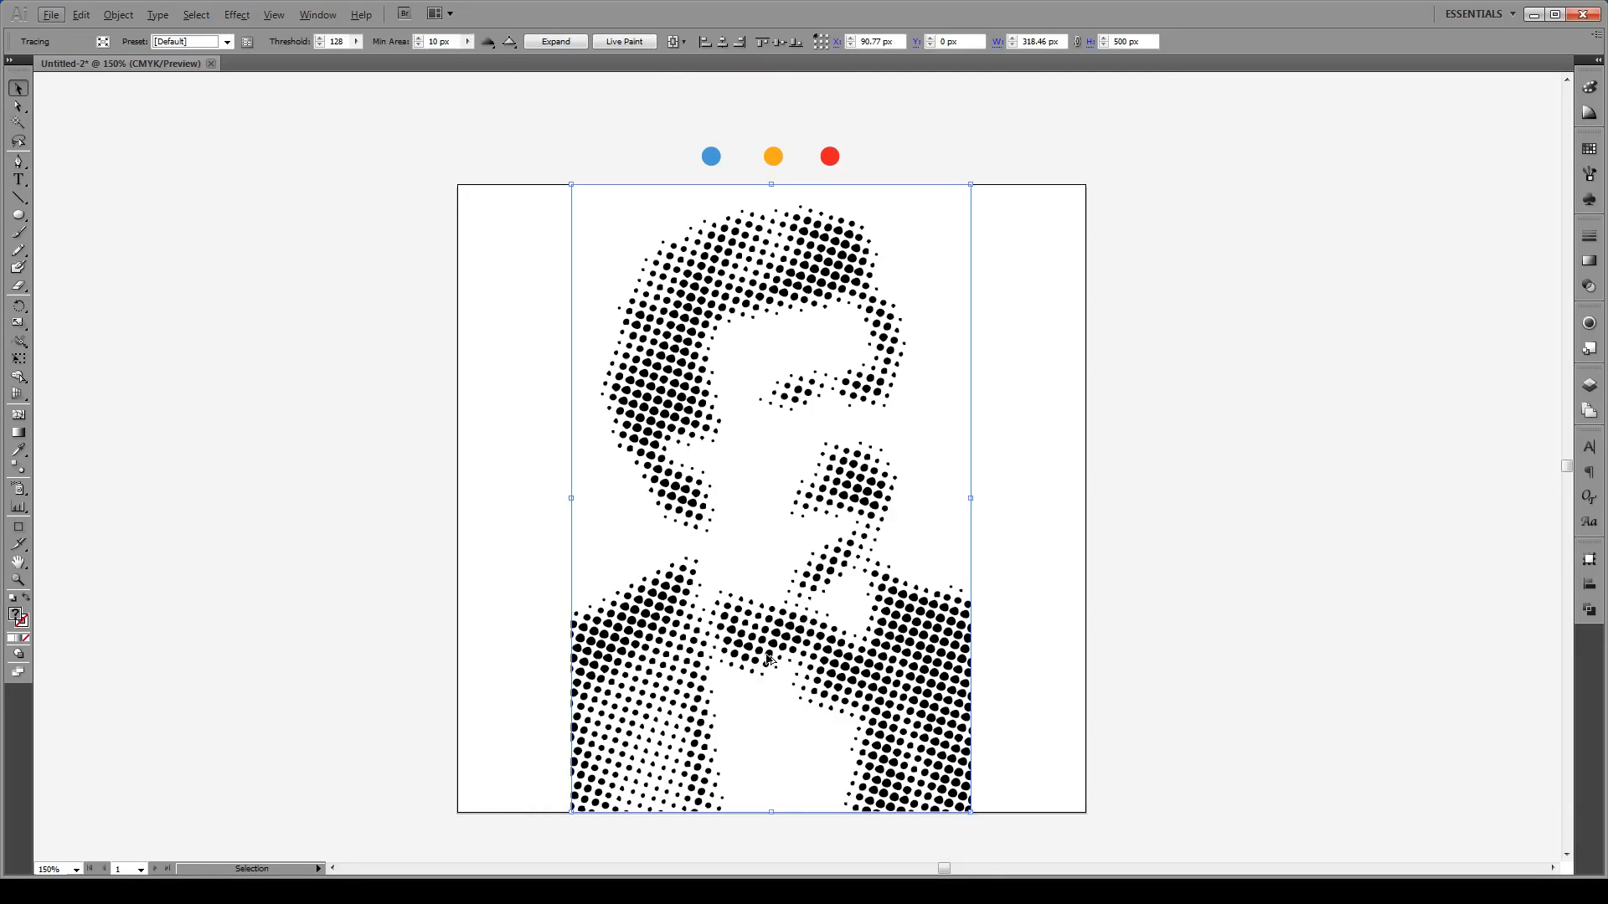
scroll(764, 666, "up", 1)
scroll(763, 660, "down", 1)
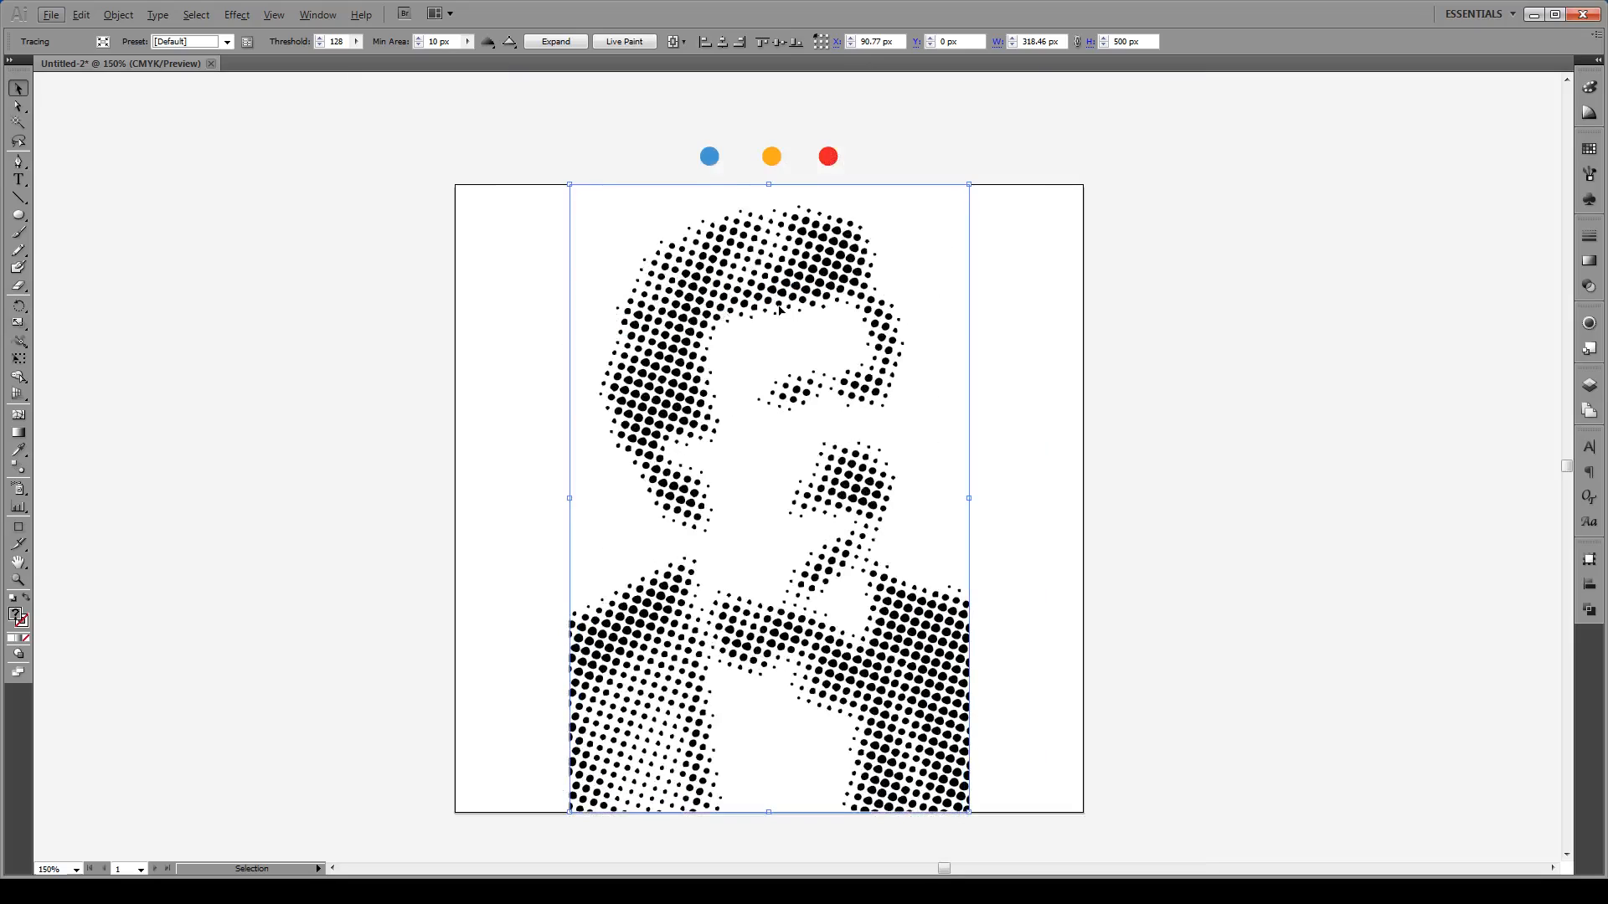
Step: Expand the traced portrait and ungroup the resulting dot artwork
left_click(548, 43)
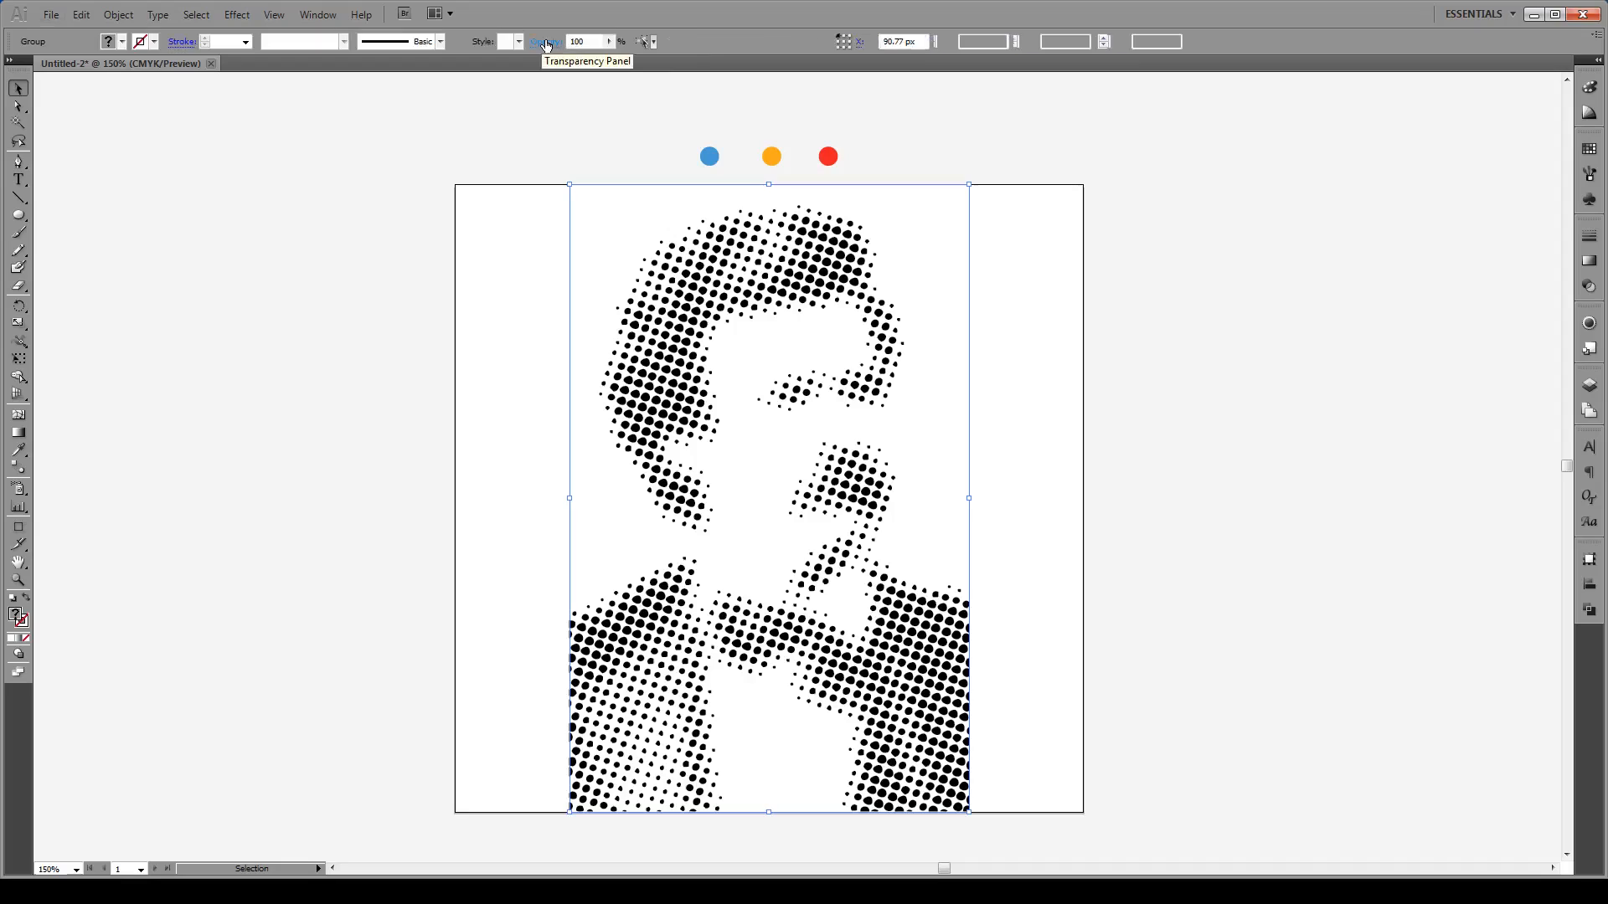
right_click(719, 263)
left_click(786, 368)
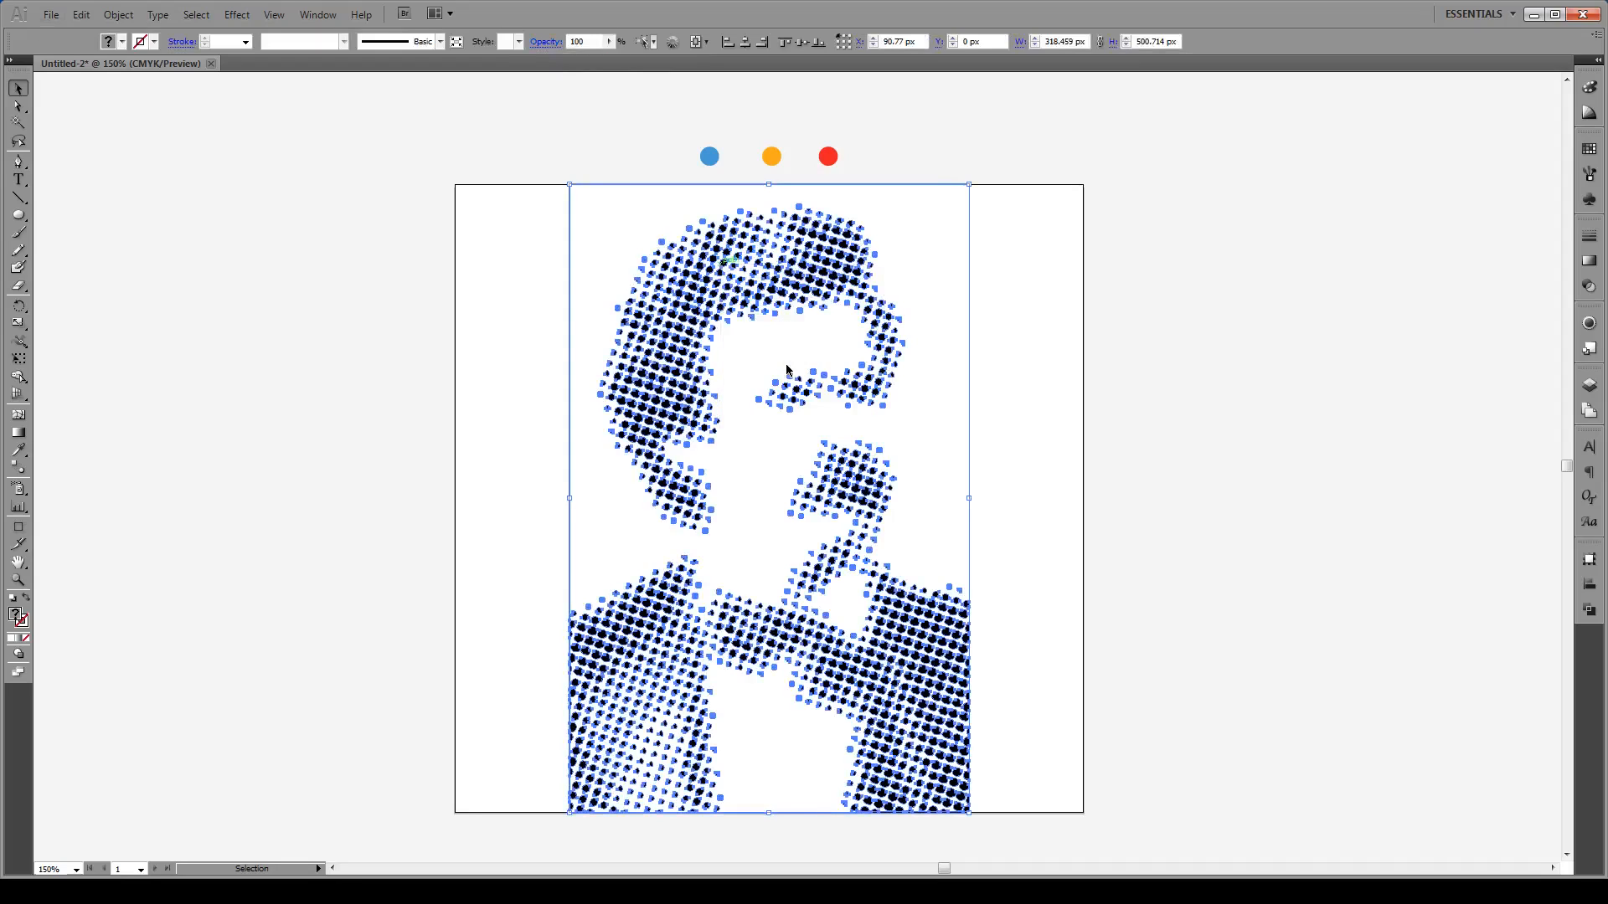
Step: Delete the white background compound shape and marquee-select all the dots
left_click(1082, 270)
left_click(943, 273)
key("Delete")
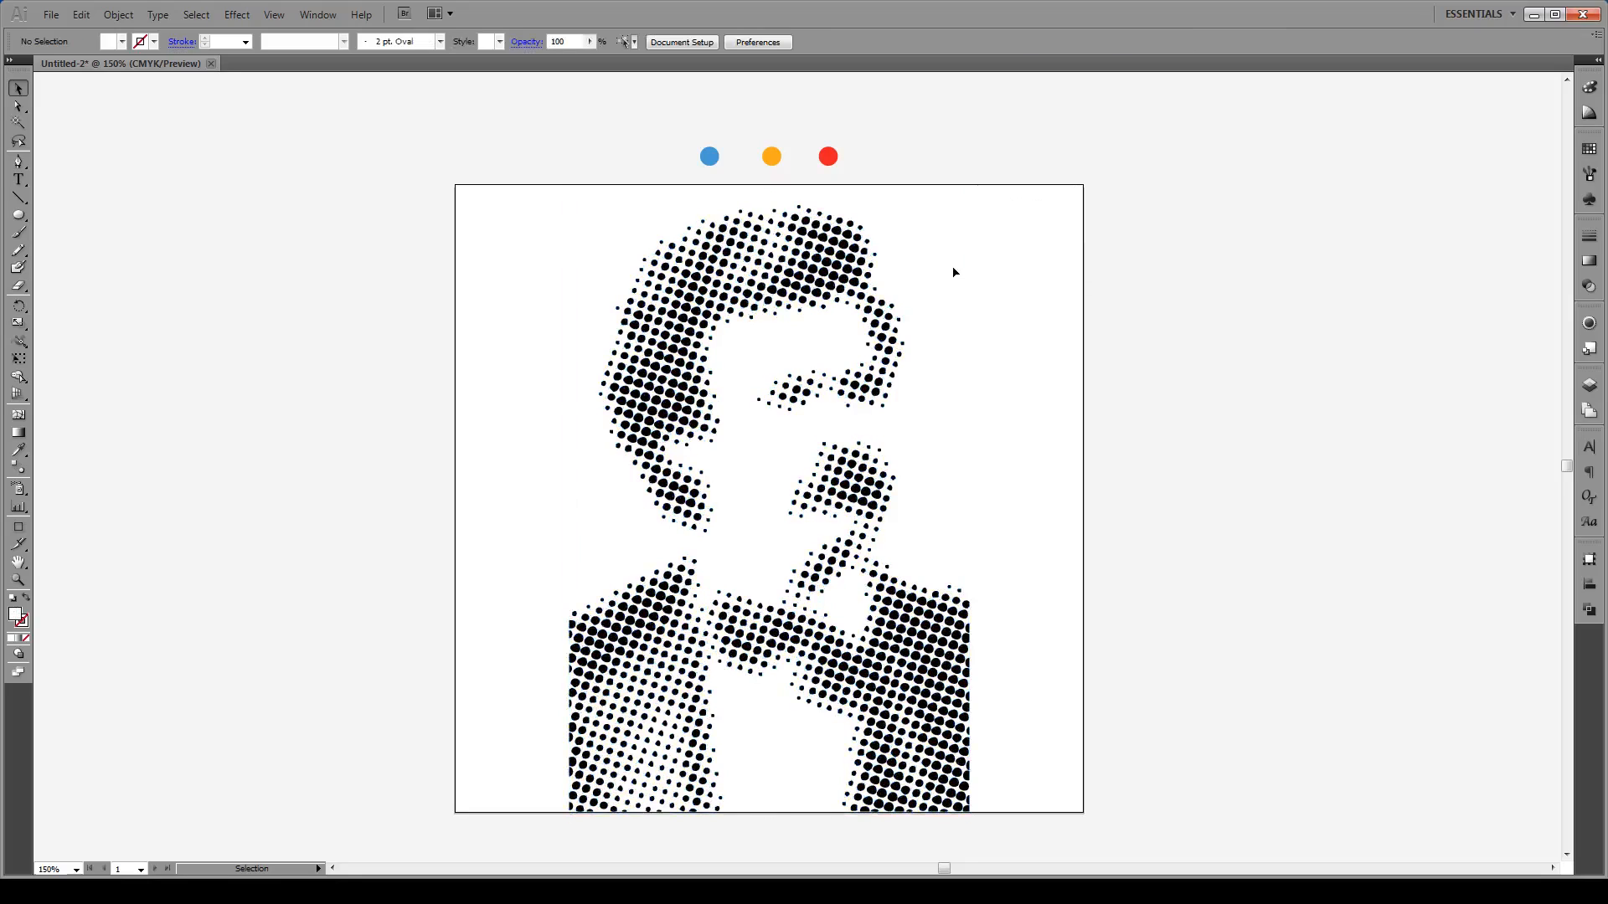
left_click_drag(1018, 210, 479, 837)
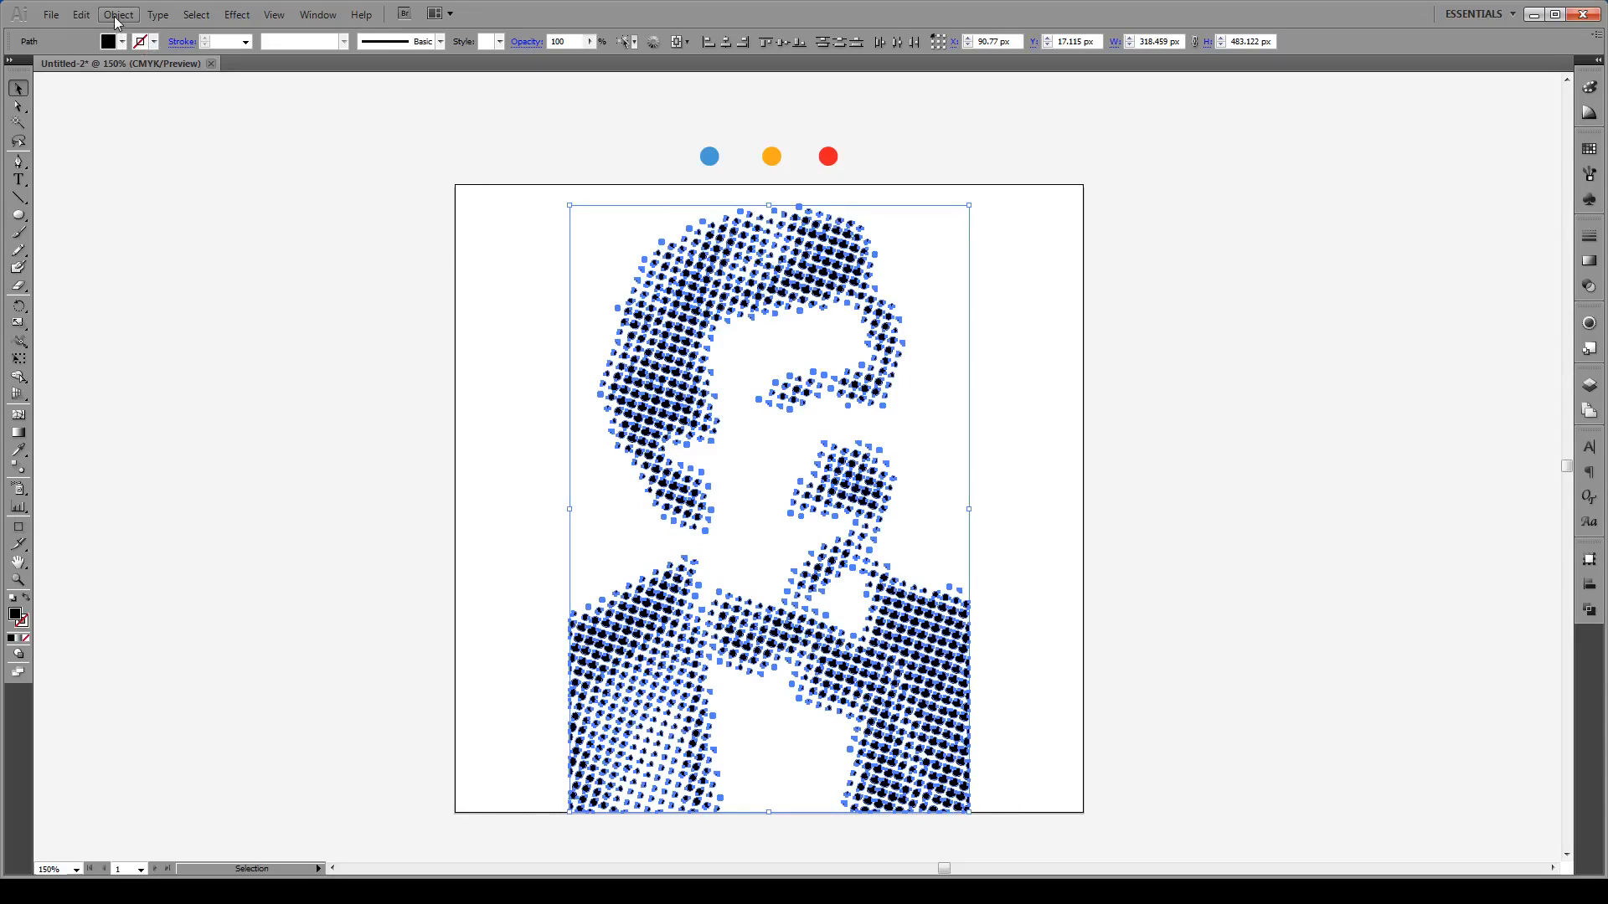
Step: Apply Convert to Shape Ellipse with relative extra width and height -1 px, then reselect the dots
left_click(237, 14)
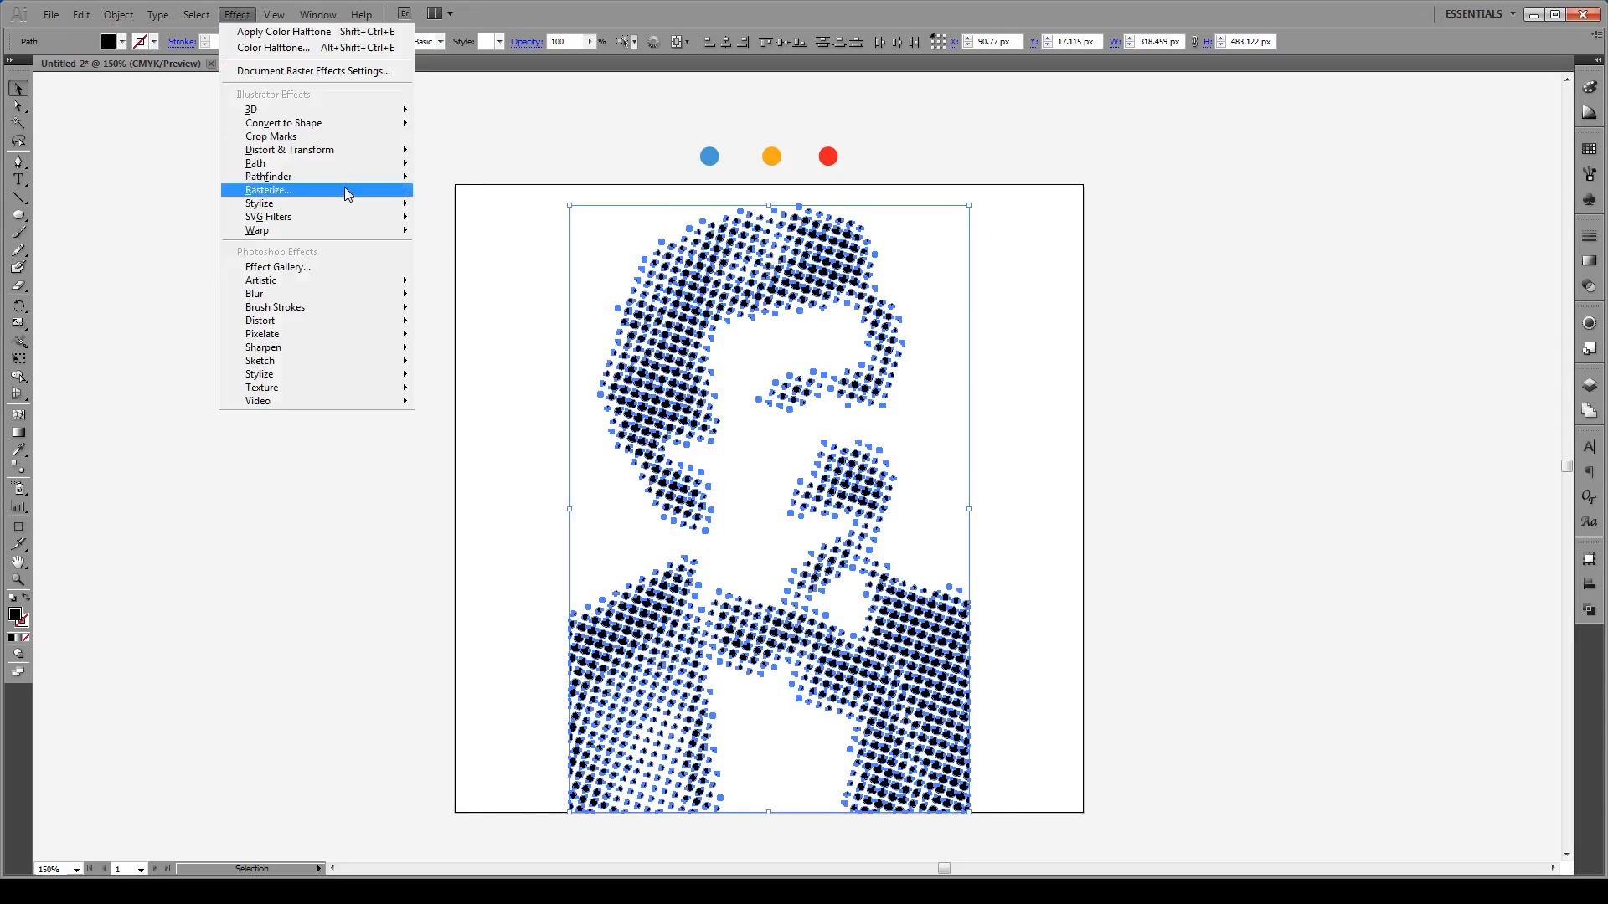
mouse_move(338, 125)
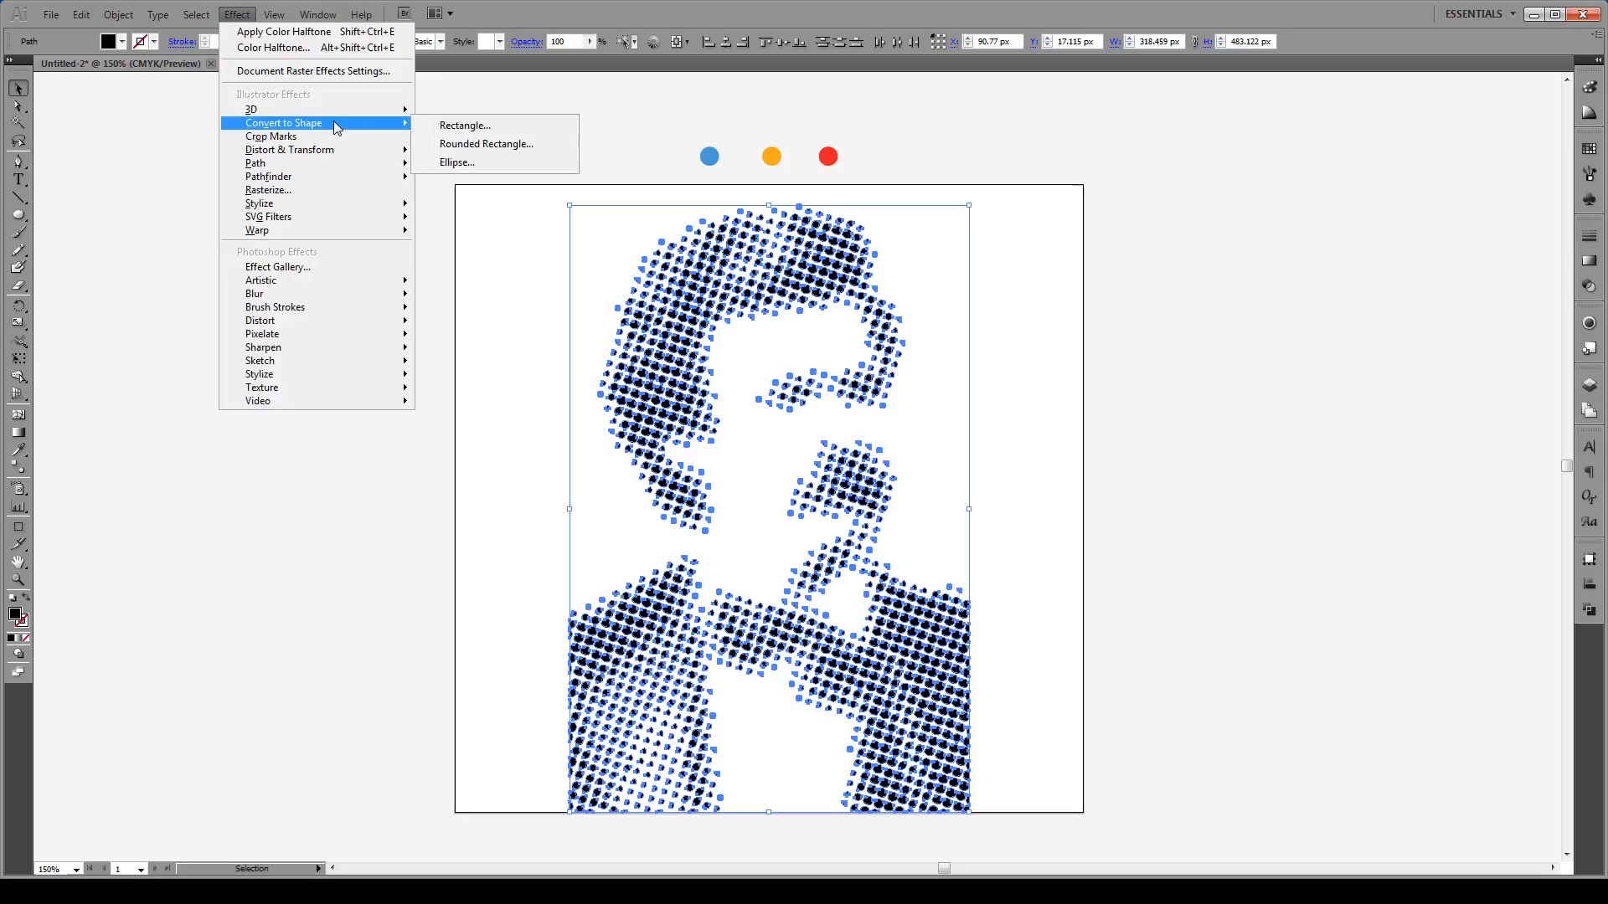
left_click(478, 167)
left_click_drag(807, 321, 1275, 266)
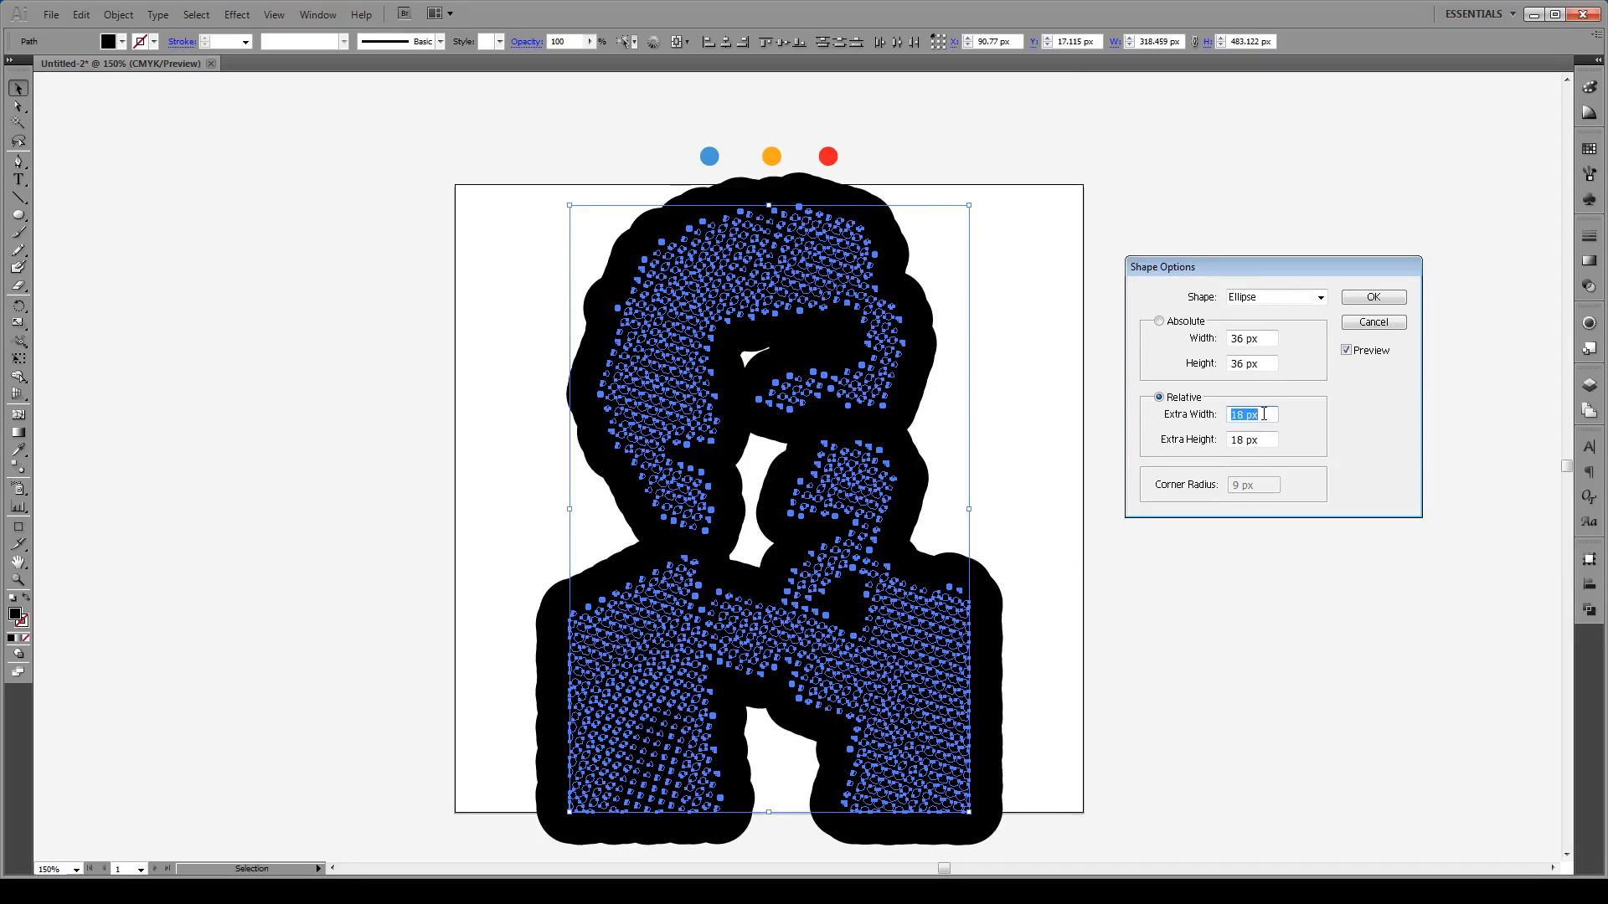
type("-")
key("Tab")
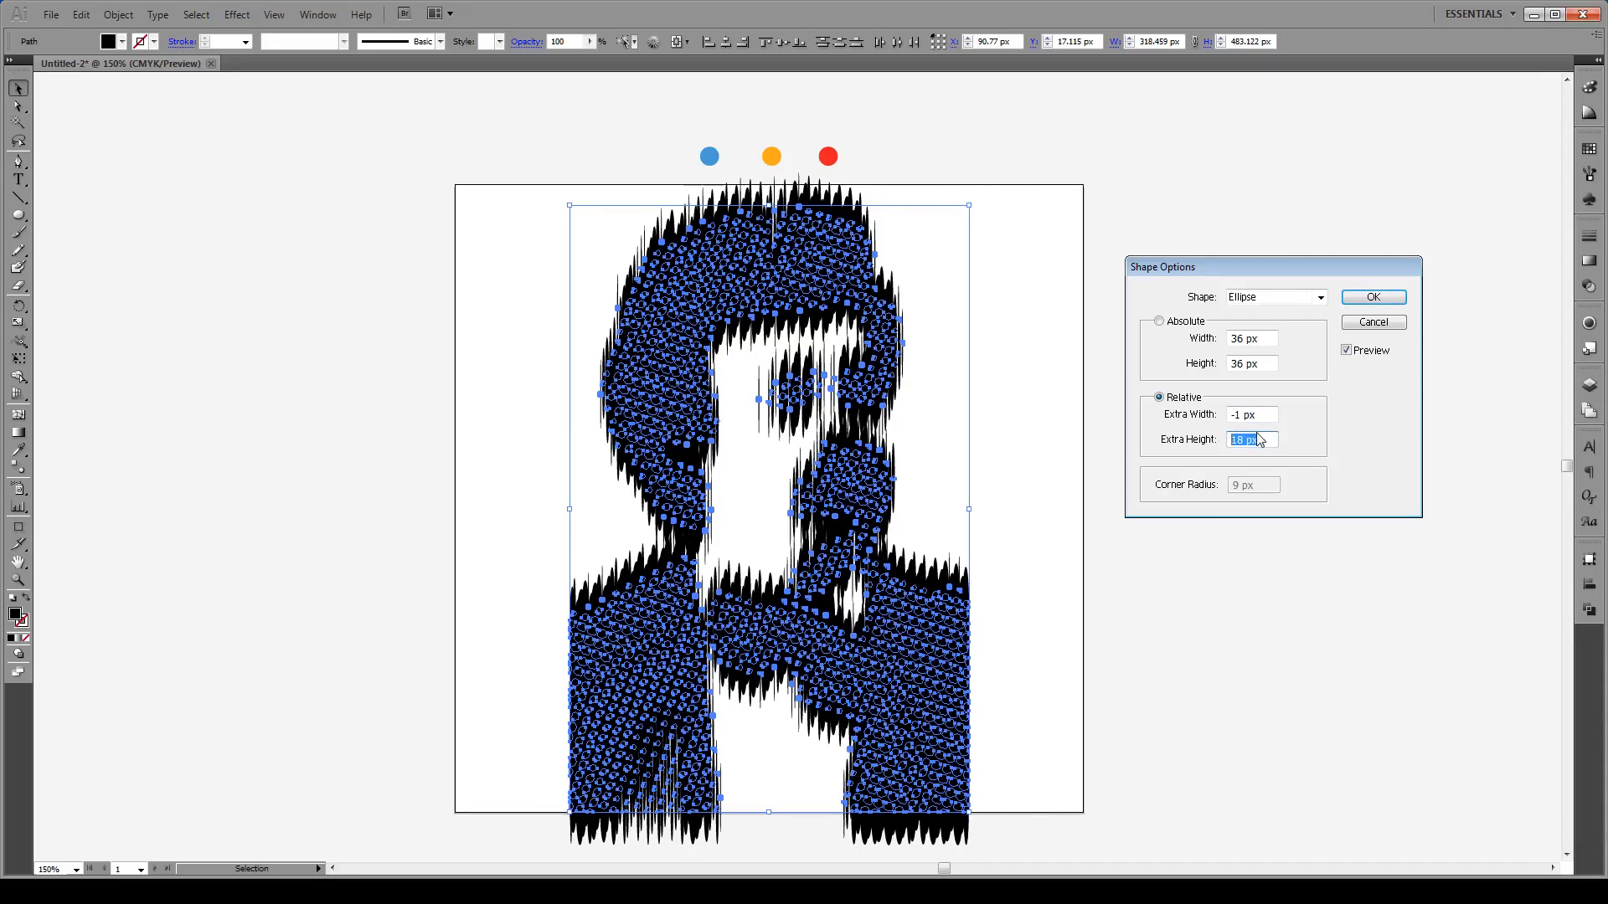
type("-1")
key("Tab")
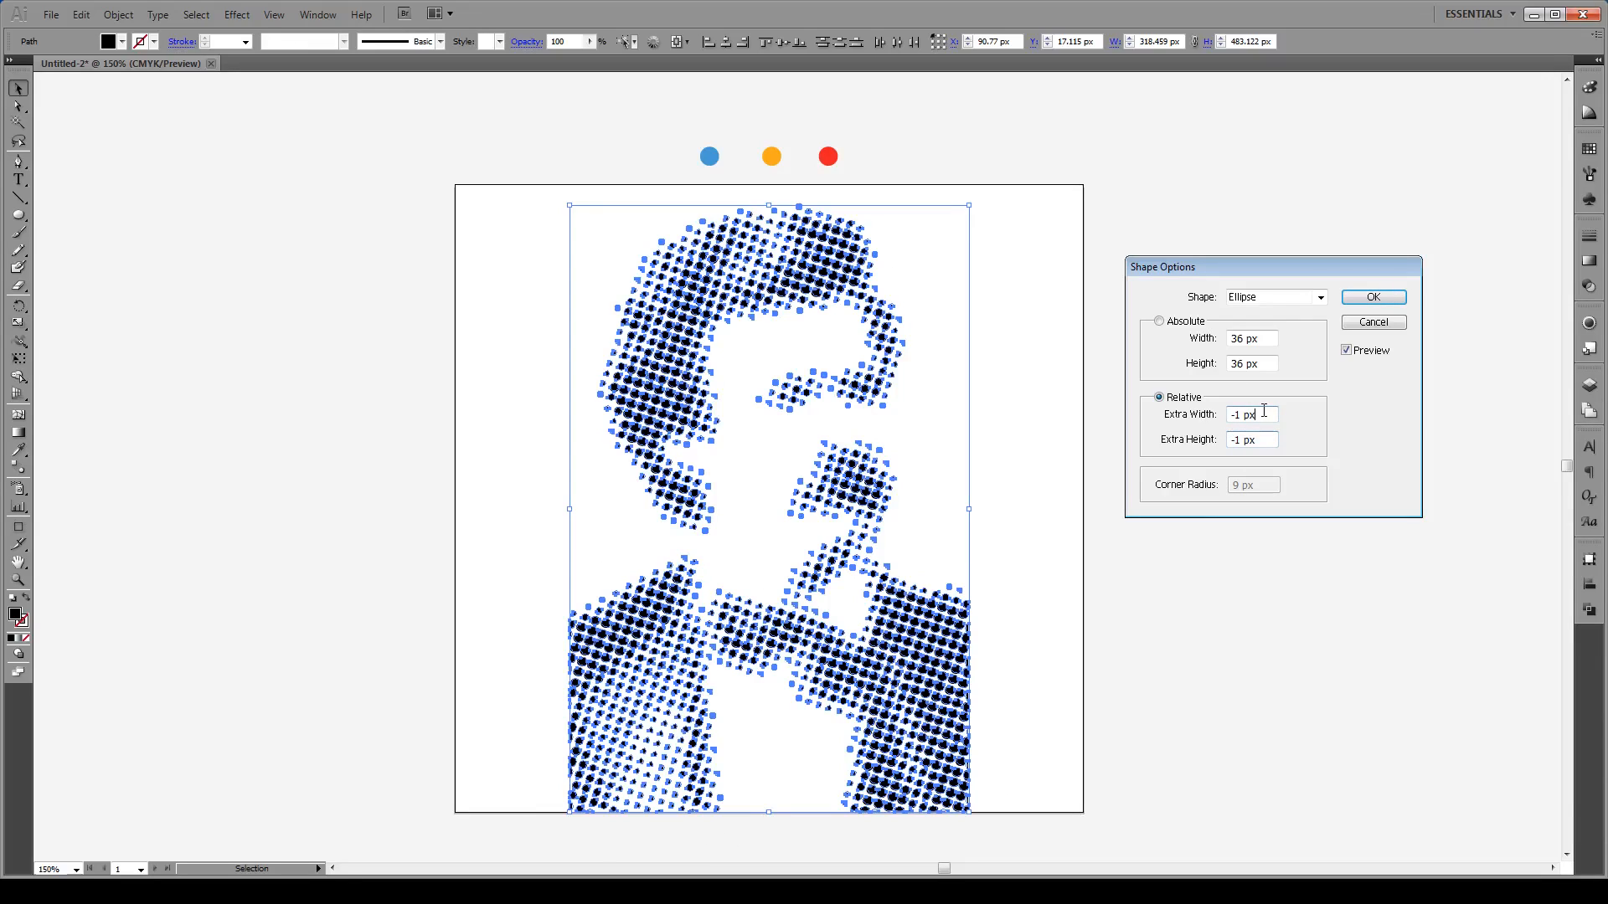
left_click(1380, 299)
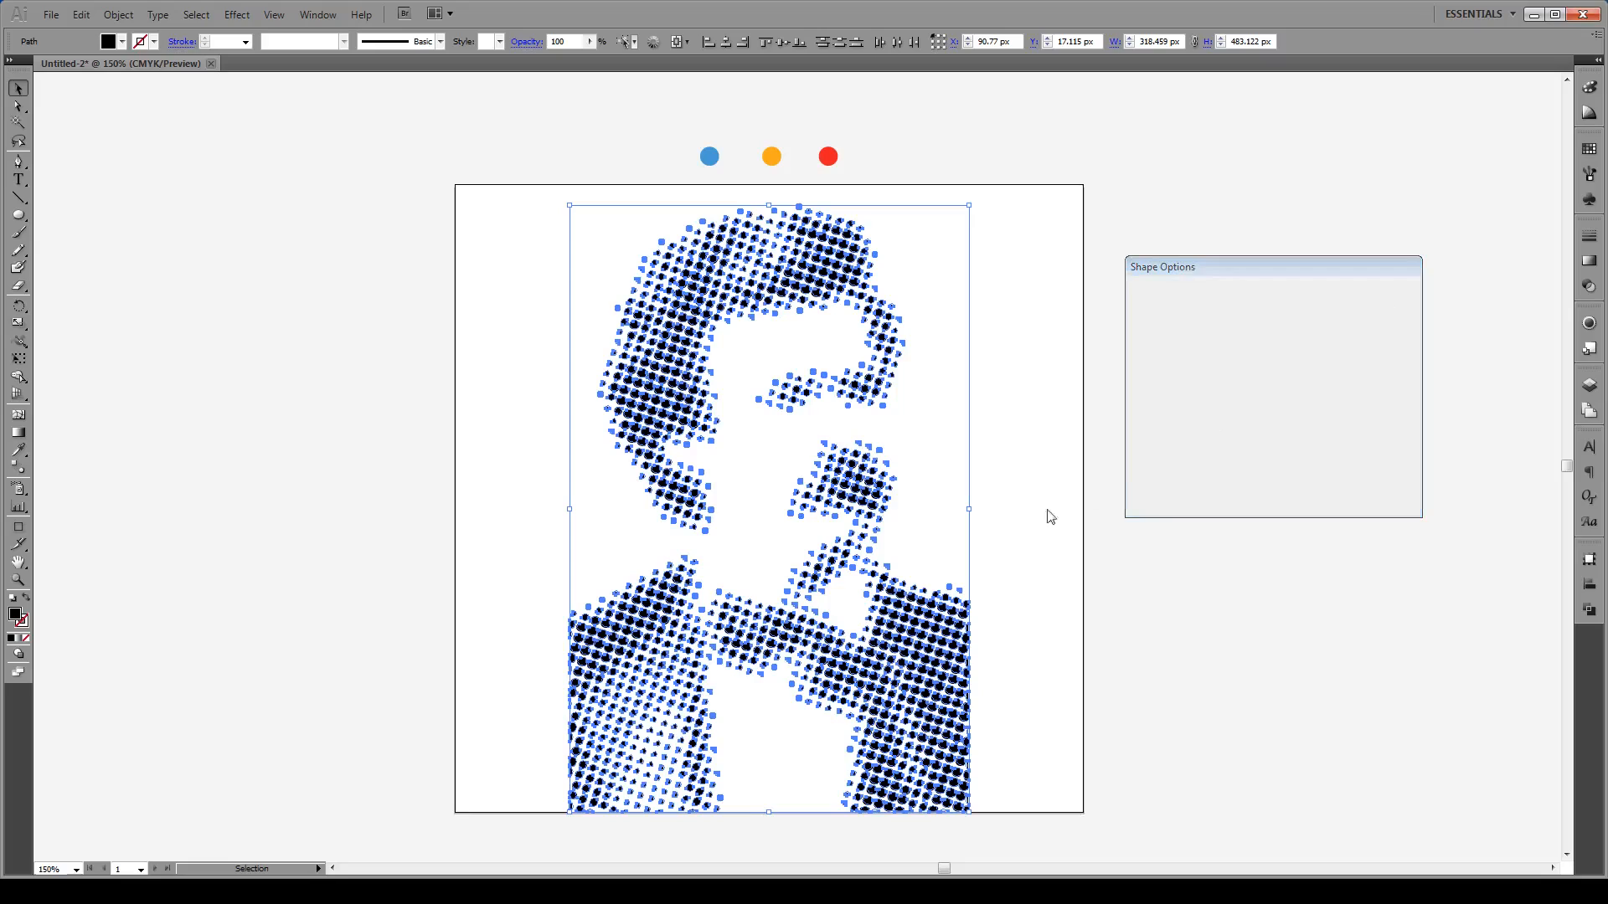
left_click(1023, 541)
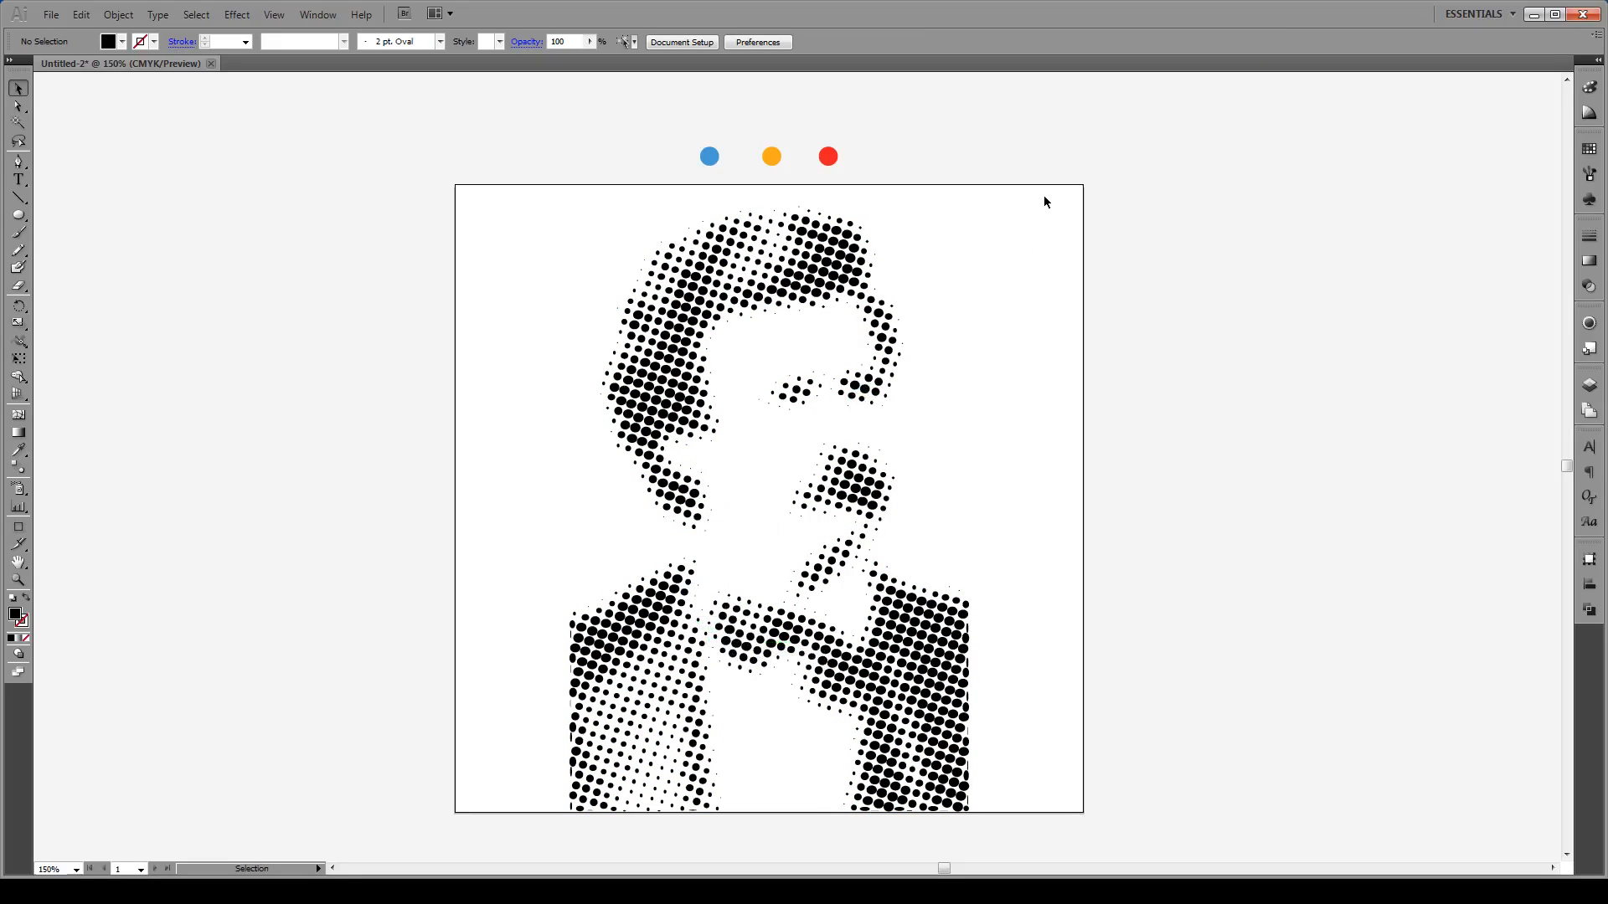
left_click_drag(1044, 199, 502, 849)
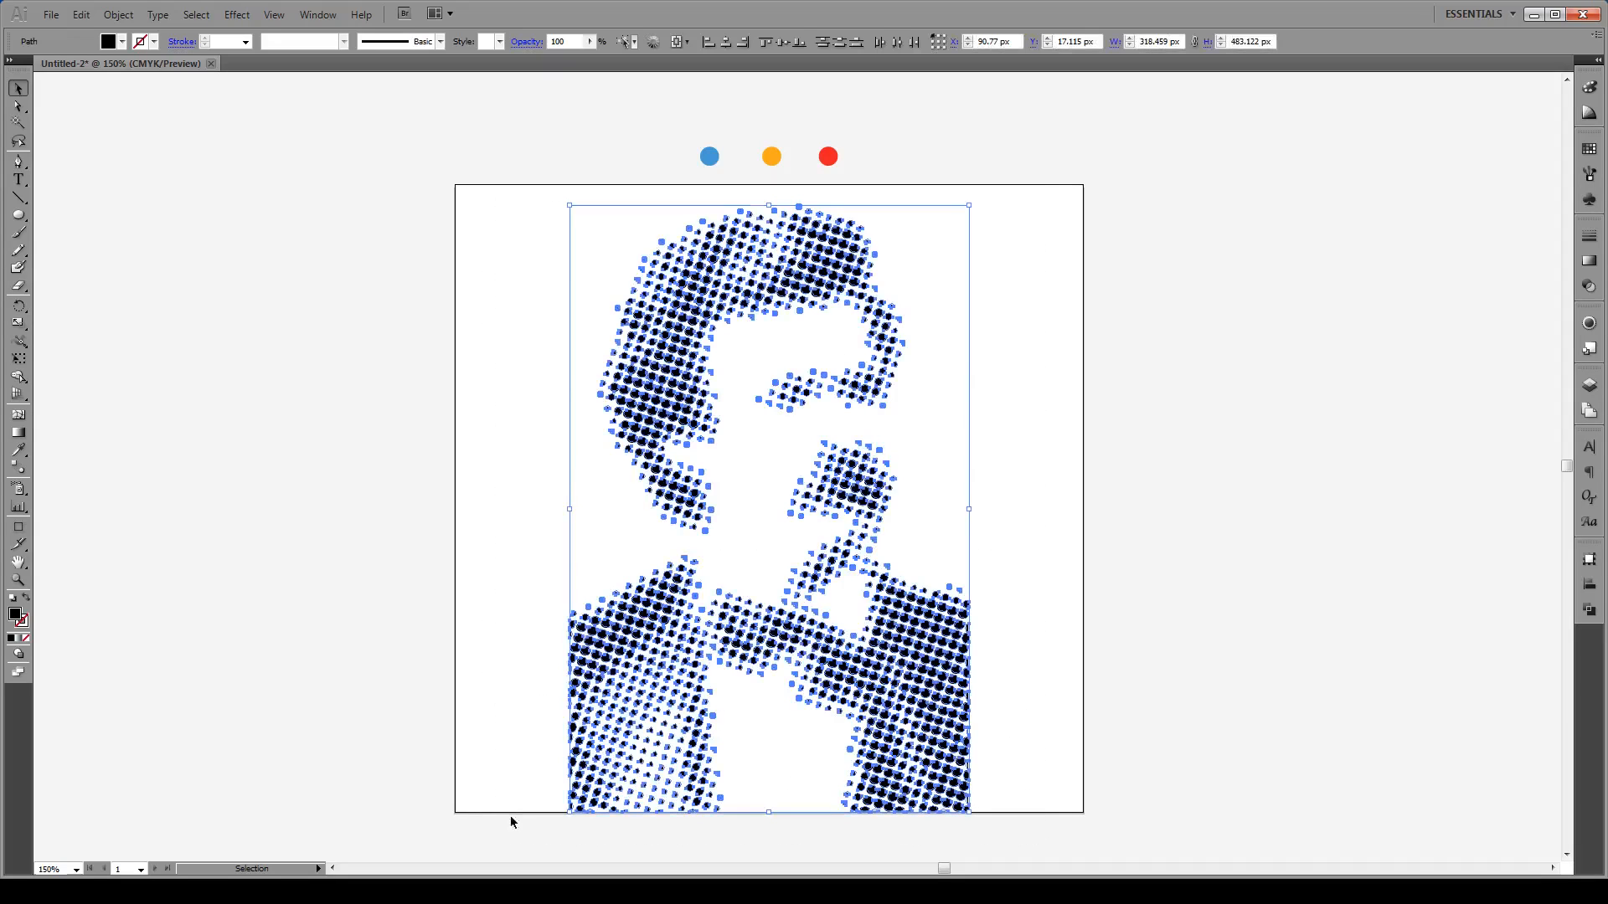
Step: Fill all the dots with the orange circle's colour and group them
key("i")
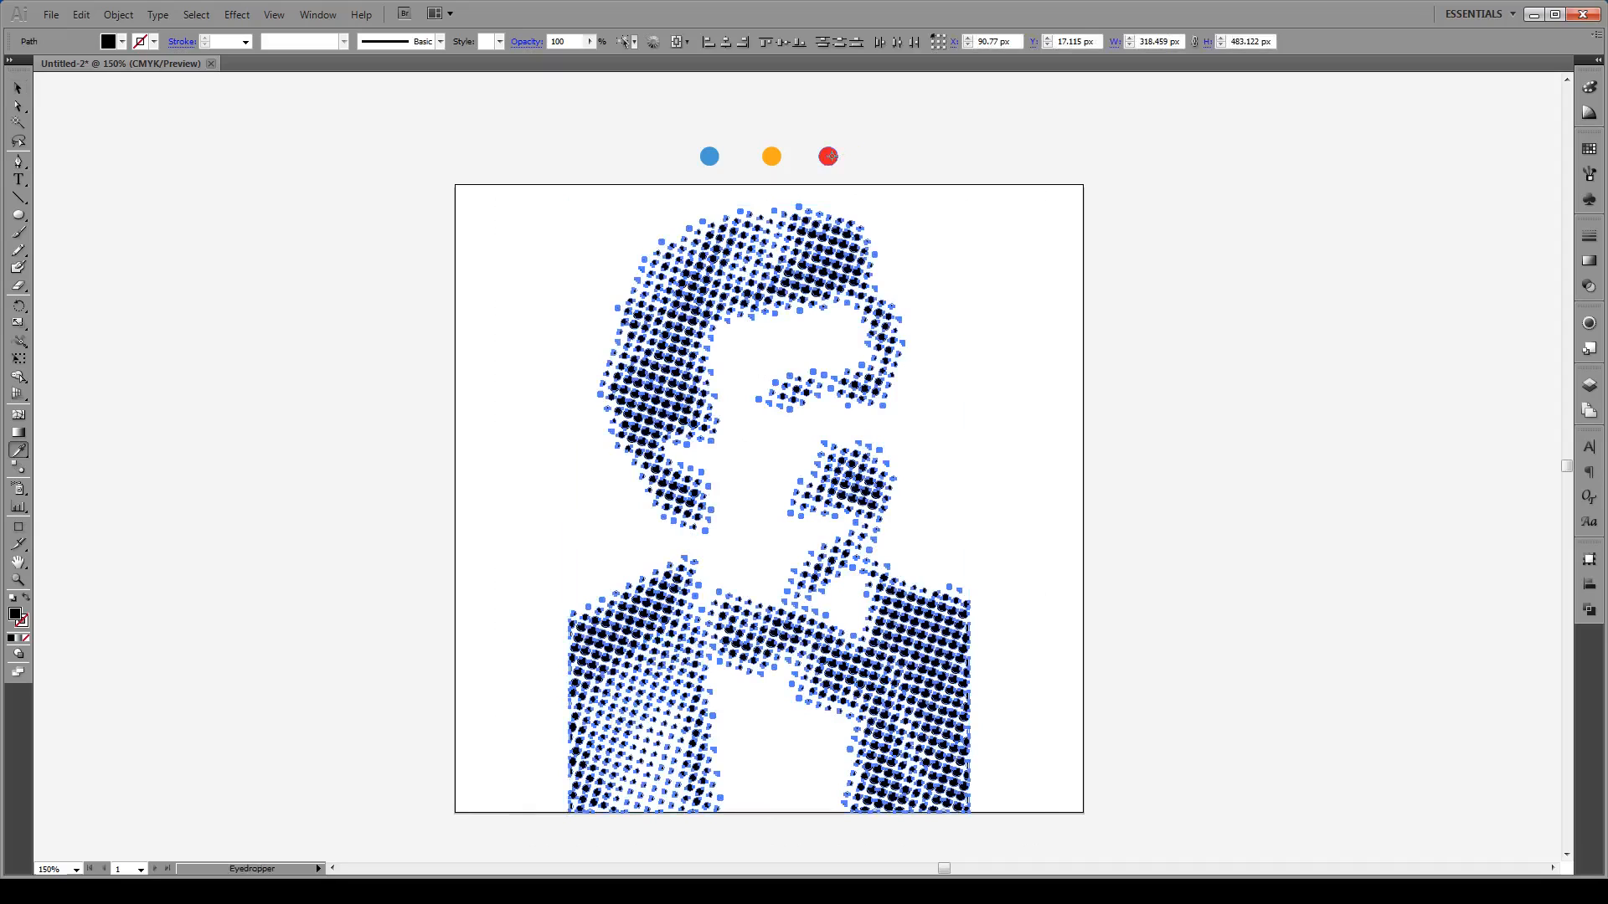
left_click(830, 156)
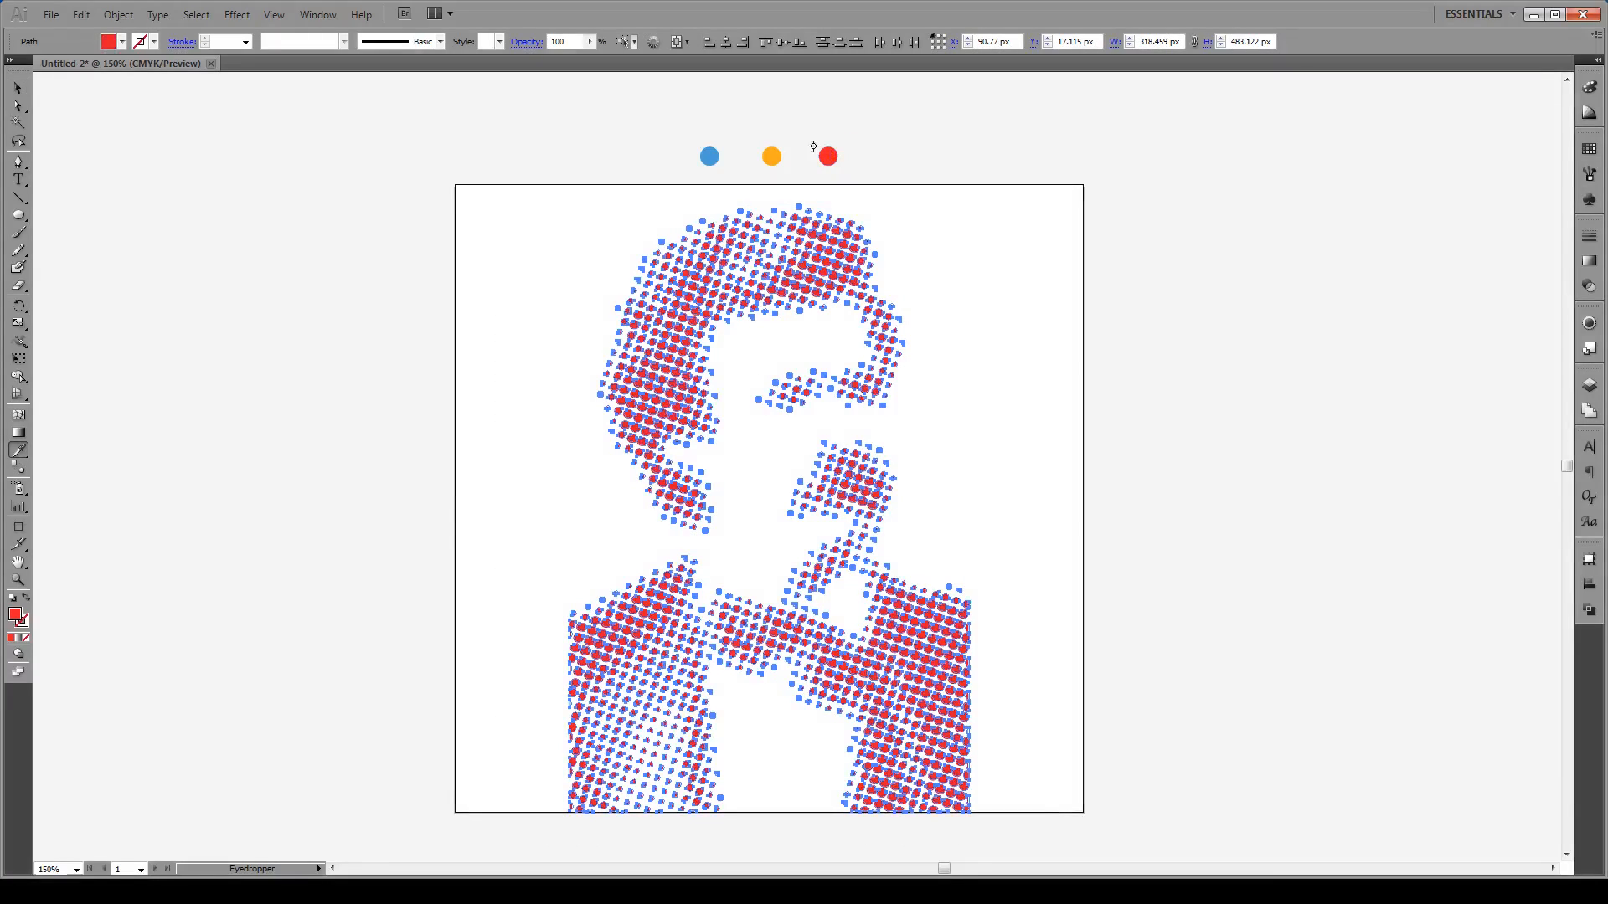
left_click(771, 157)
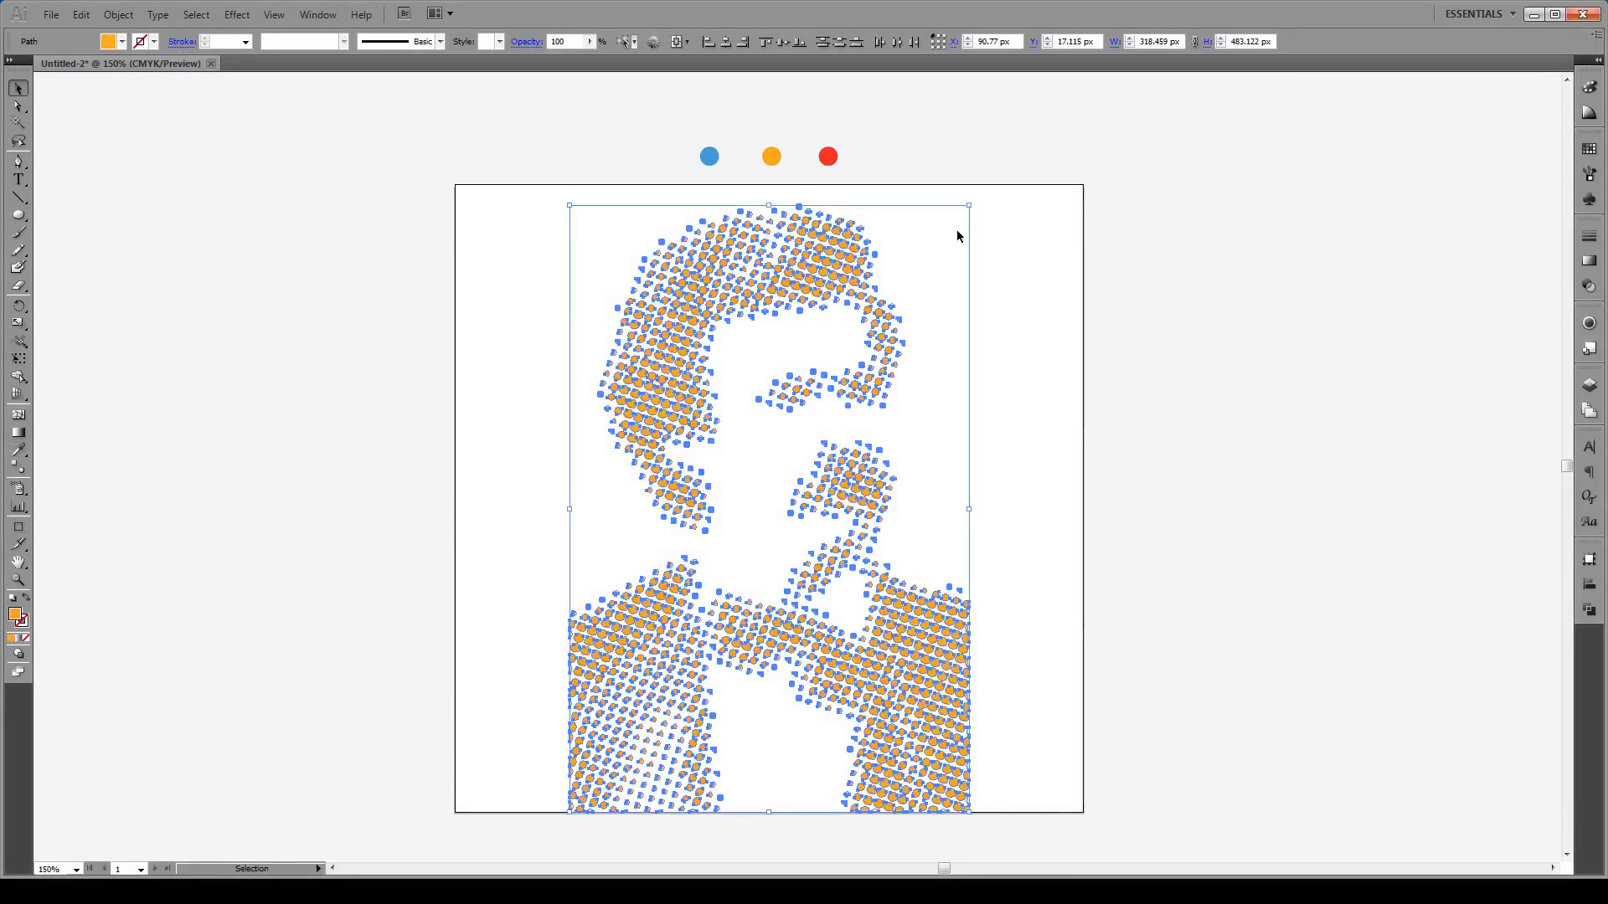
key("v")
left_click_drag(1037, 199, 436, 774)
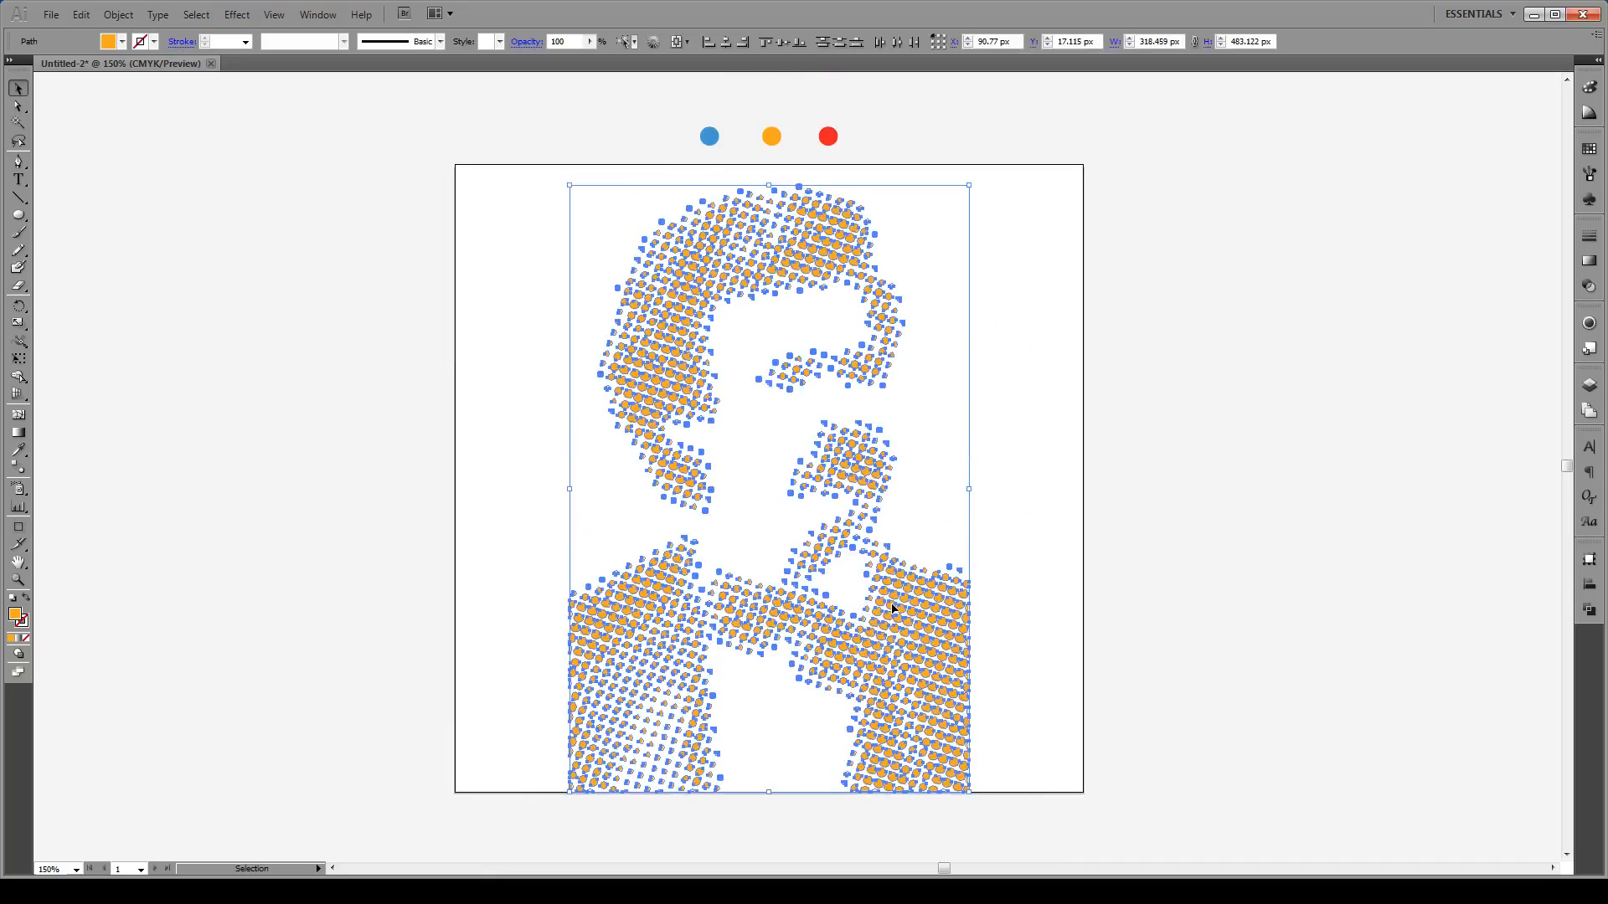
key("ctrl+g")
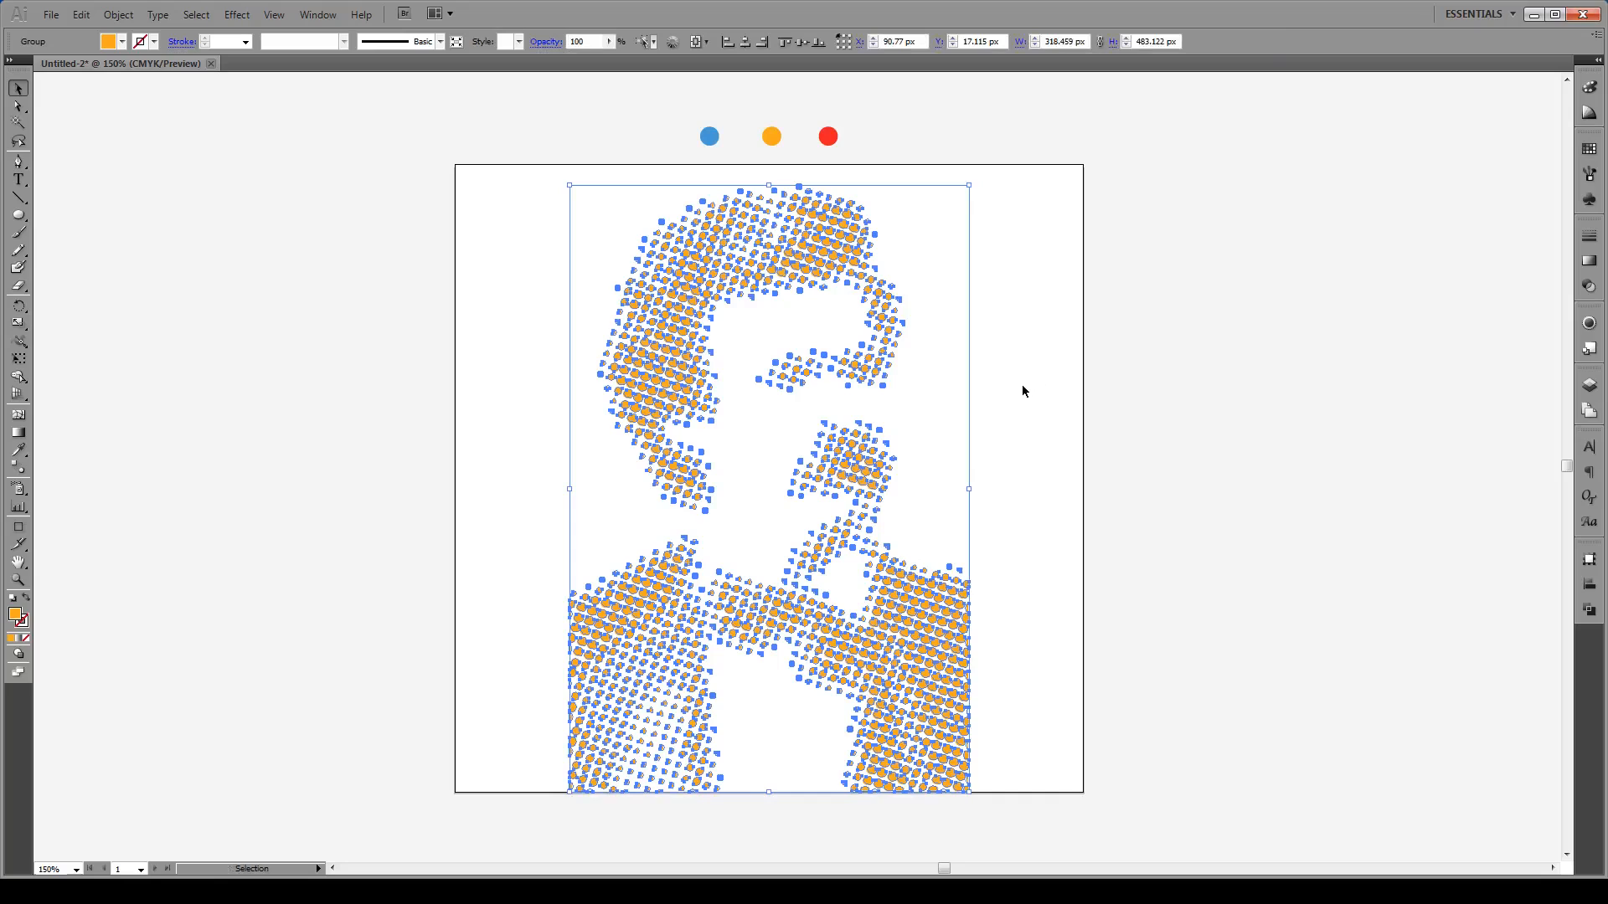
Step: Scale a 17.4% copy of the orange dot group into the centre of the face
left_click(1016, 435)
scroll(779, 441, "up", 1)
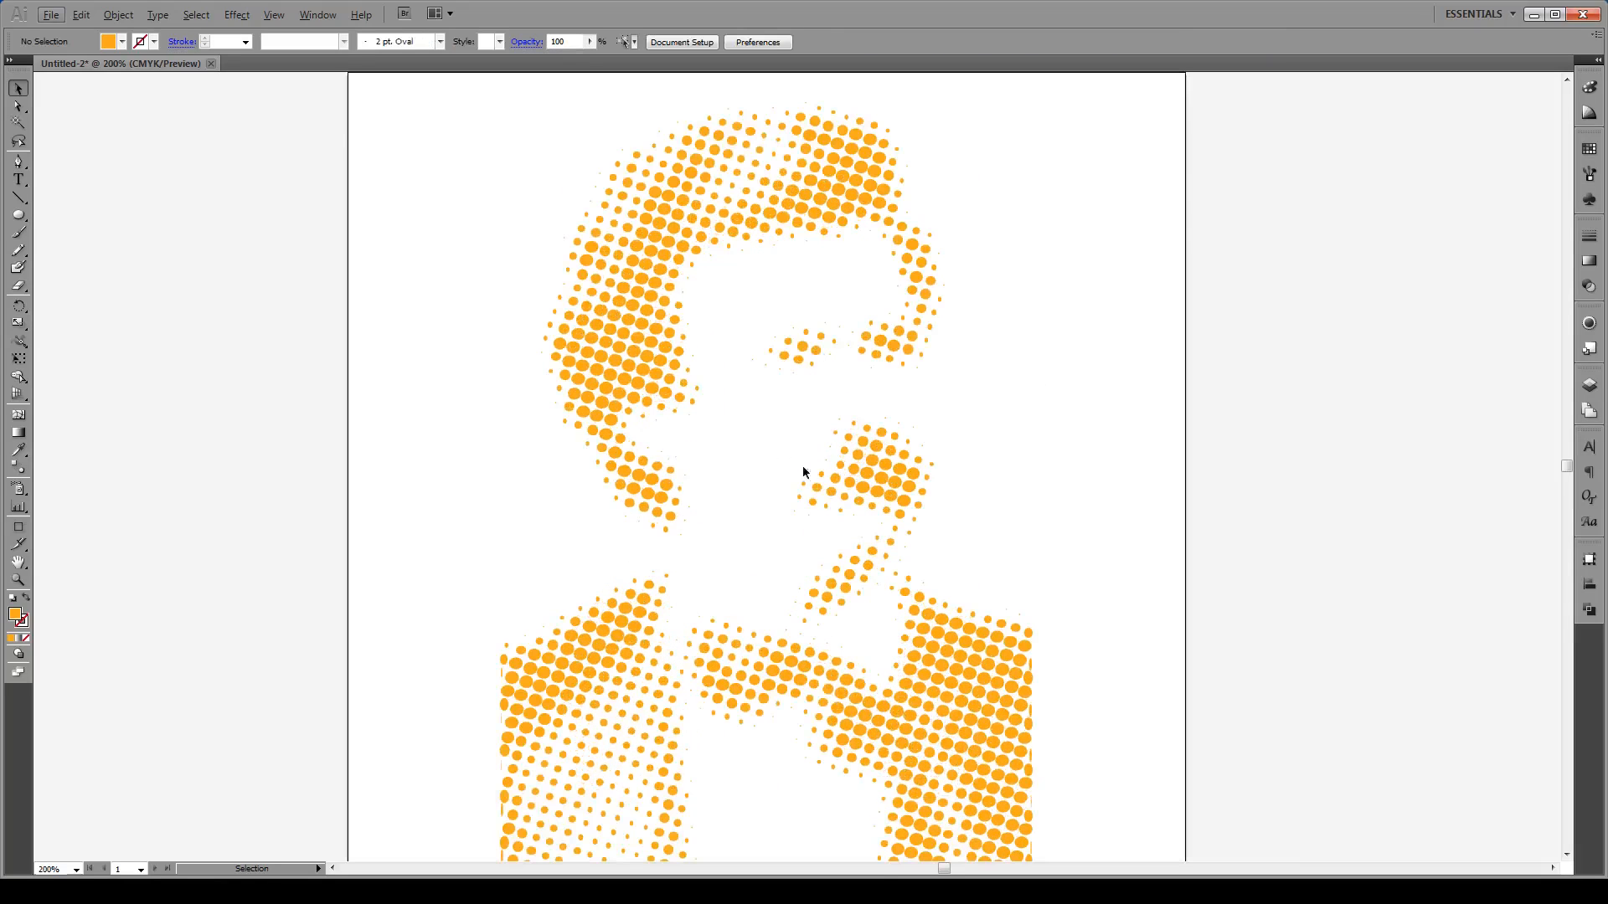
left_click(853, 484)
scroll(854, 479, "down", 1)
key("s")
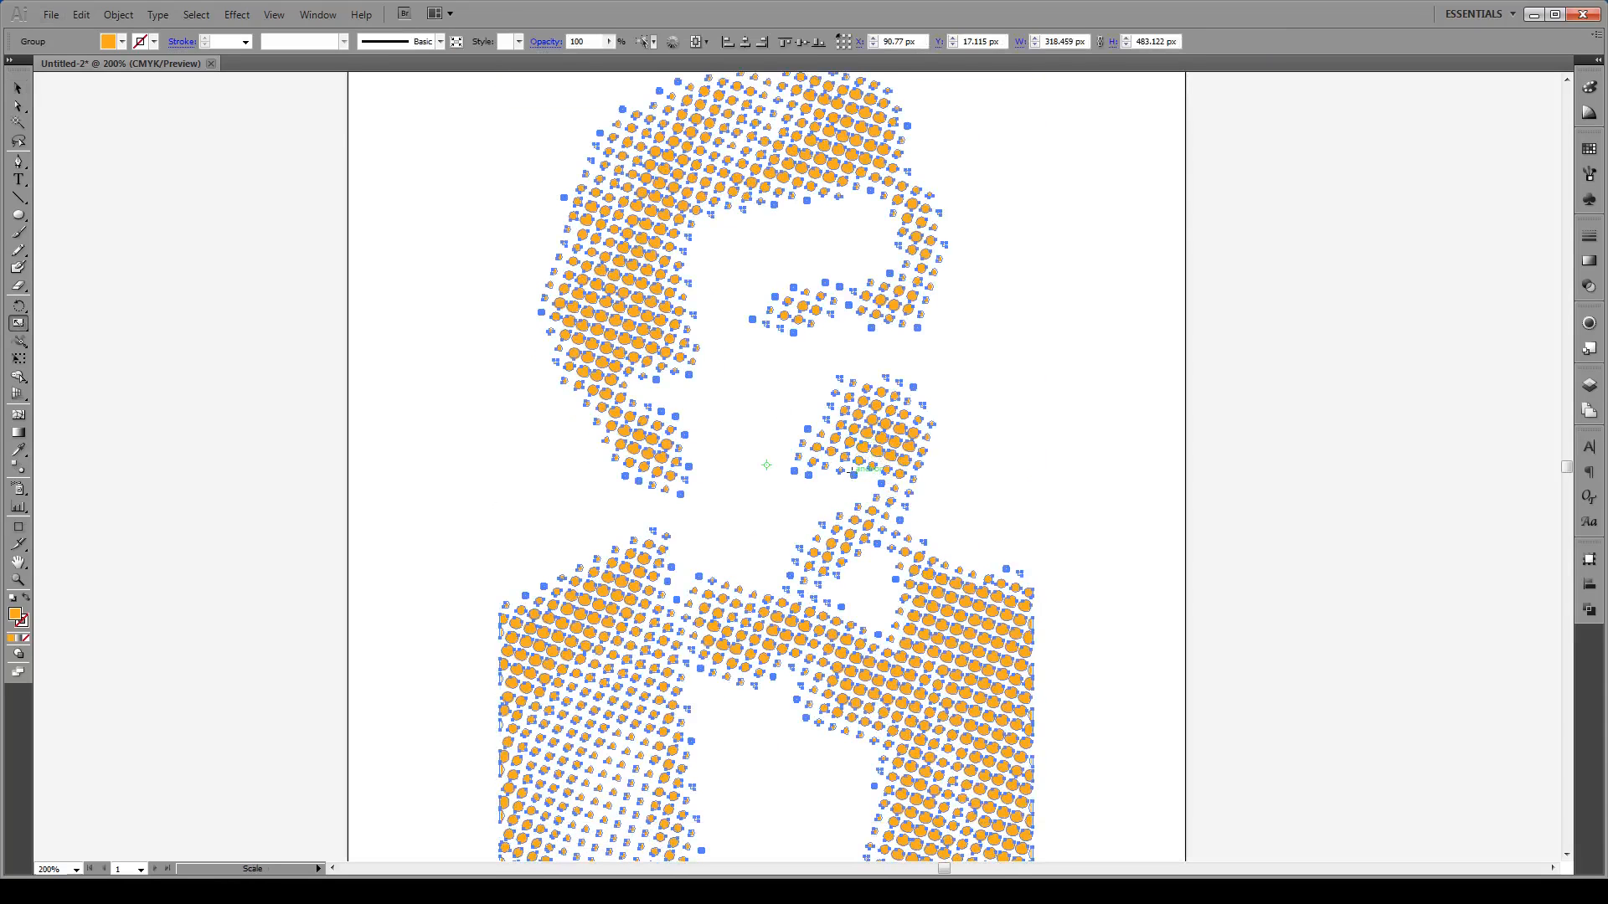
scroll(851, 470, "down", 1)
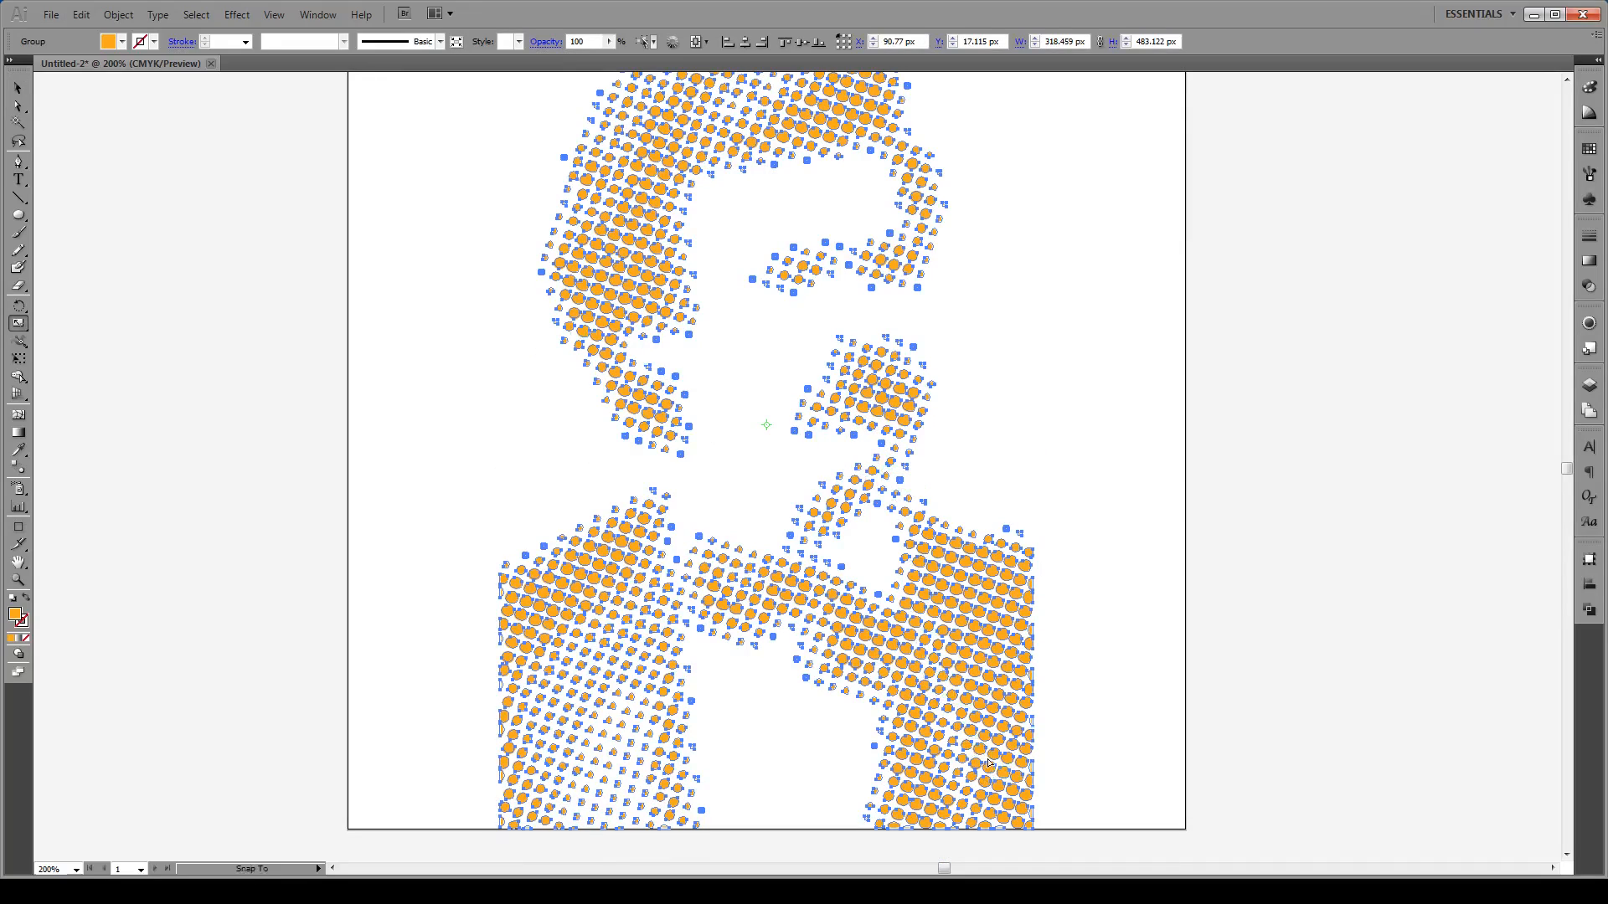
left_click_drag(992, 766, 820, 496)
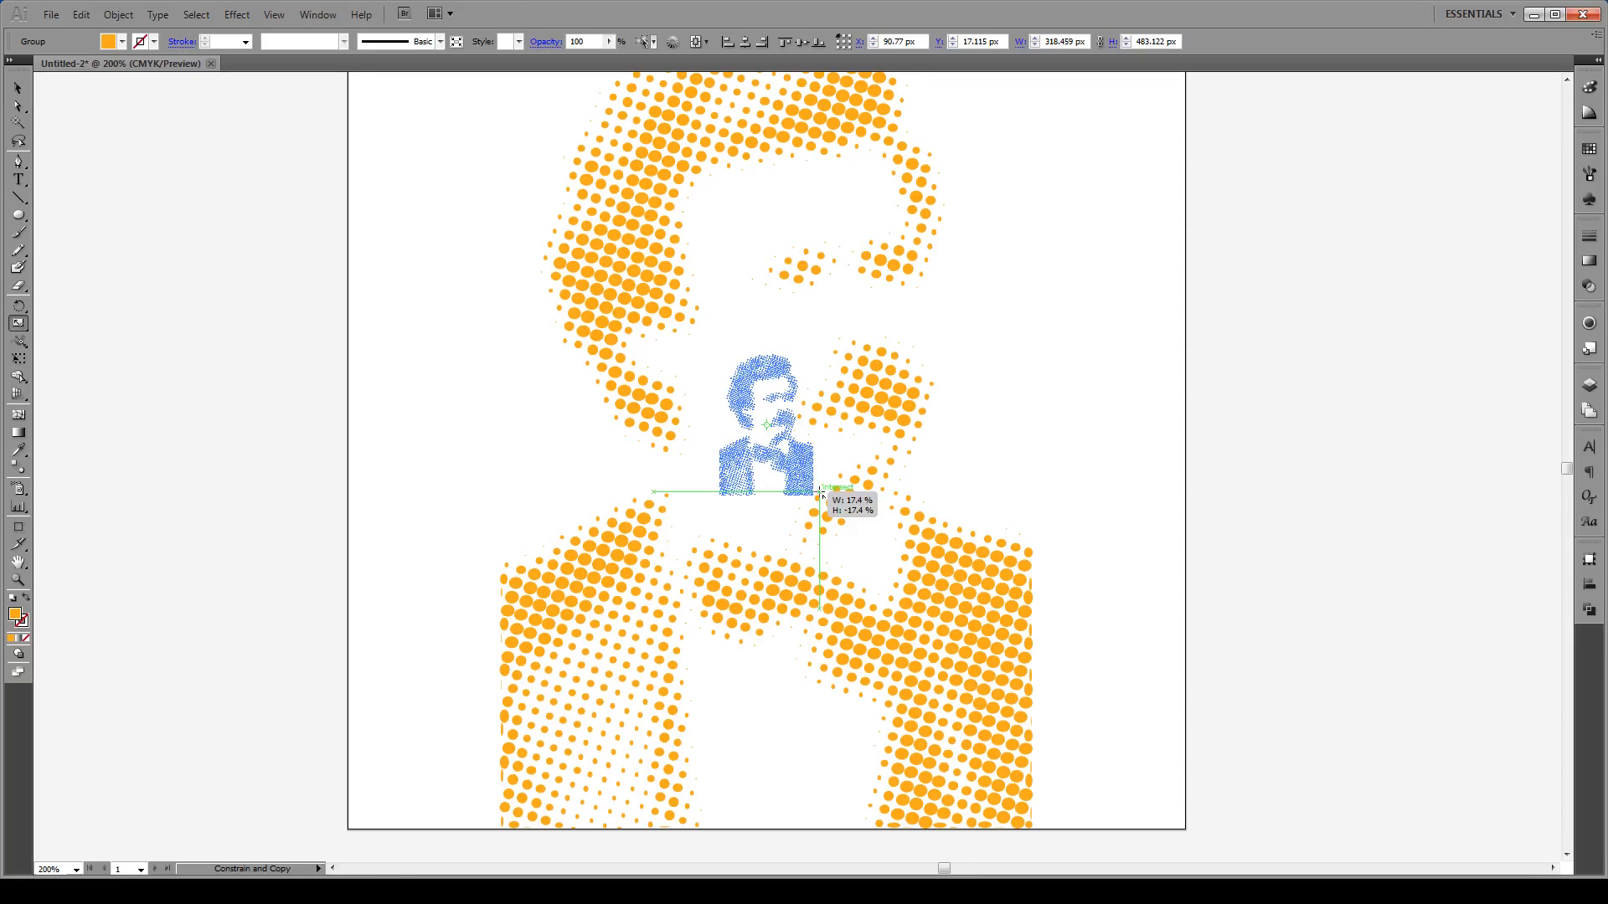
left_click_drag(822, 494, 824, 496)
key("ctrl+minus")
key("alt")
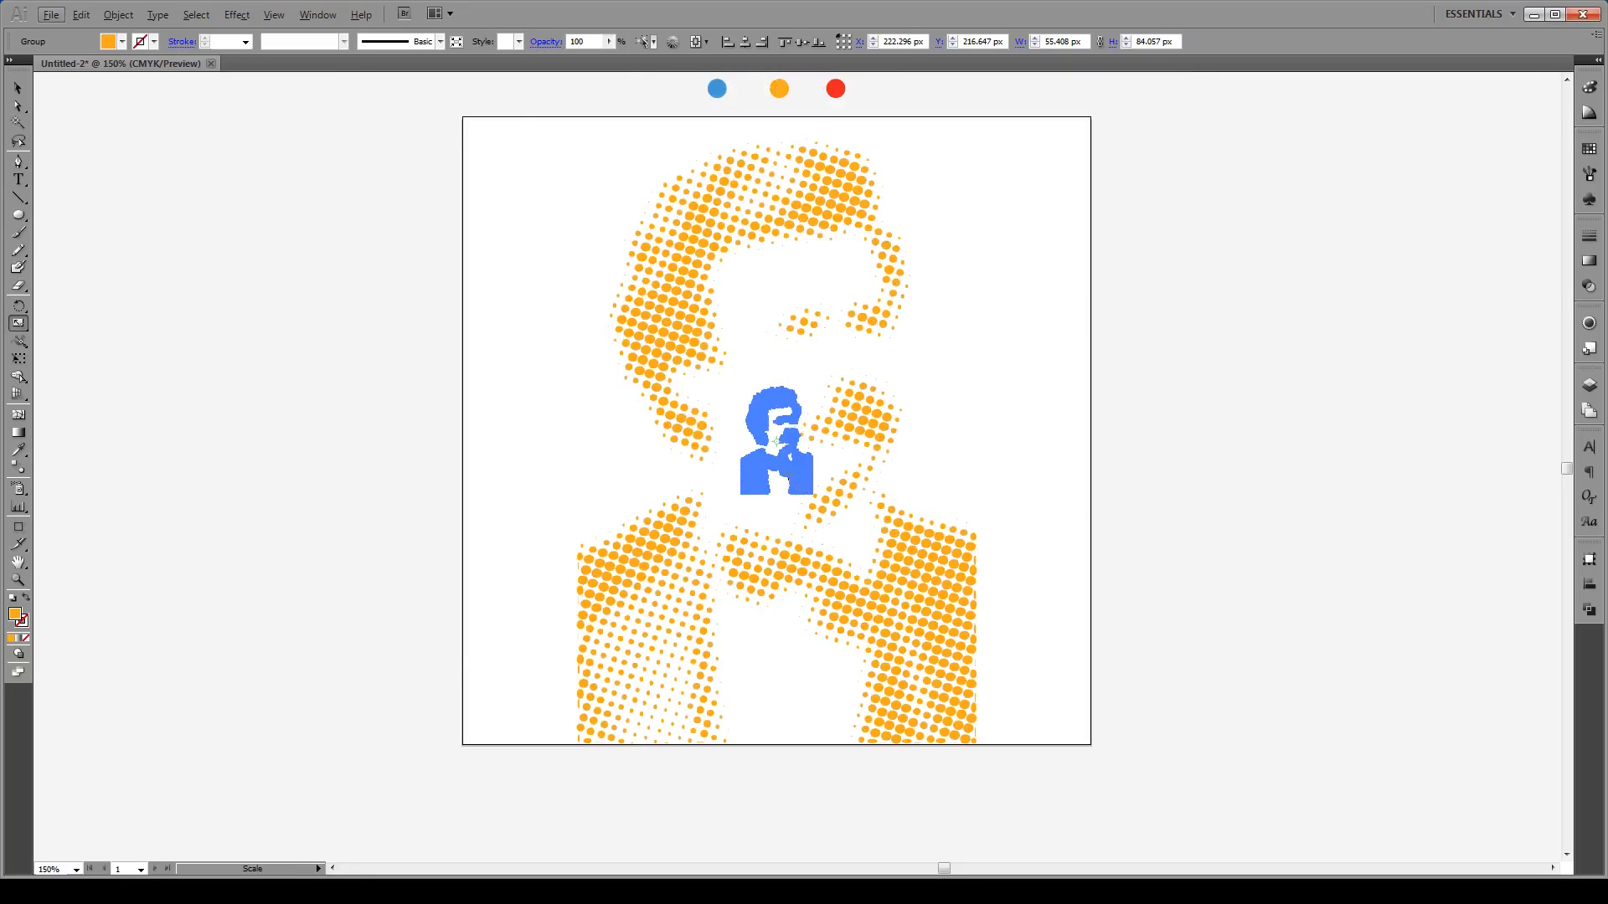
key("v")
left_click(1039, 5)
Step: Select only the large halftone portrait dot group, leaving the small copy unselected
key("v")
left_click(931, 598)
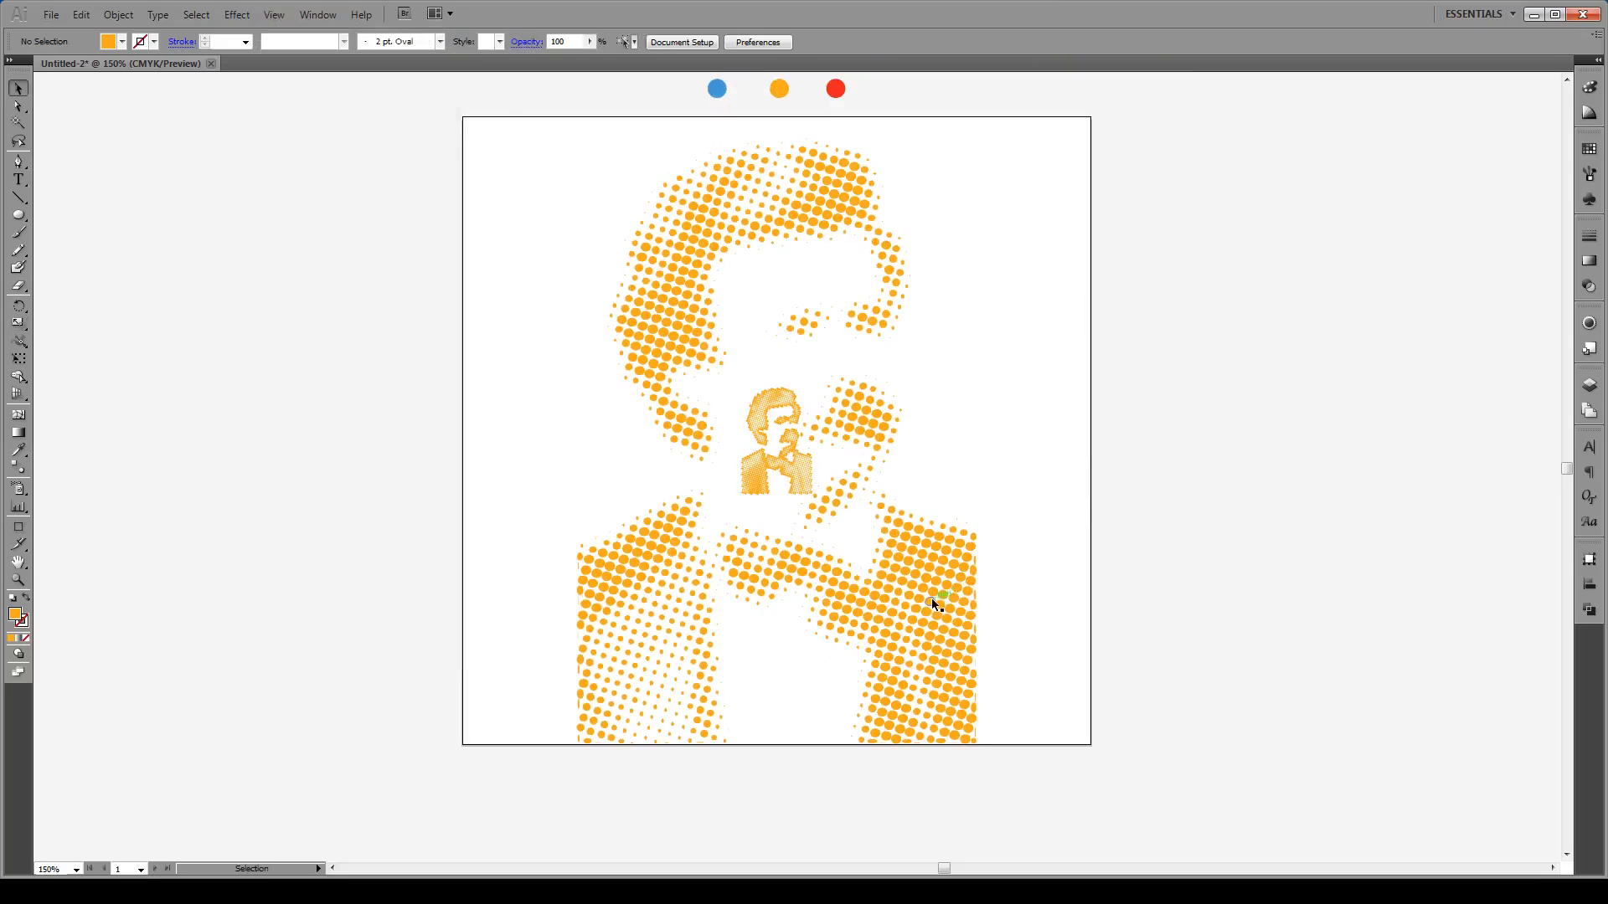
left_click(782, 451)
left_click(1018, 410)
left_click(923, 650)
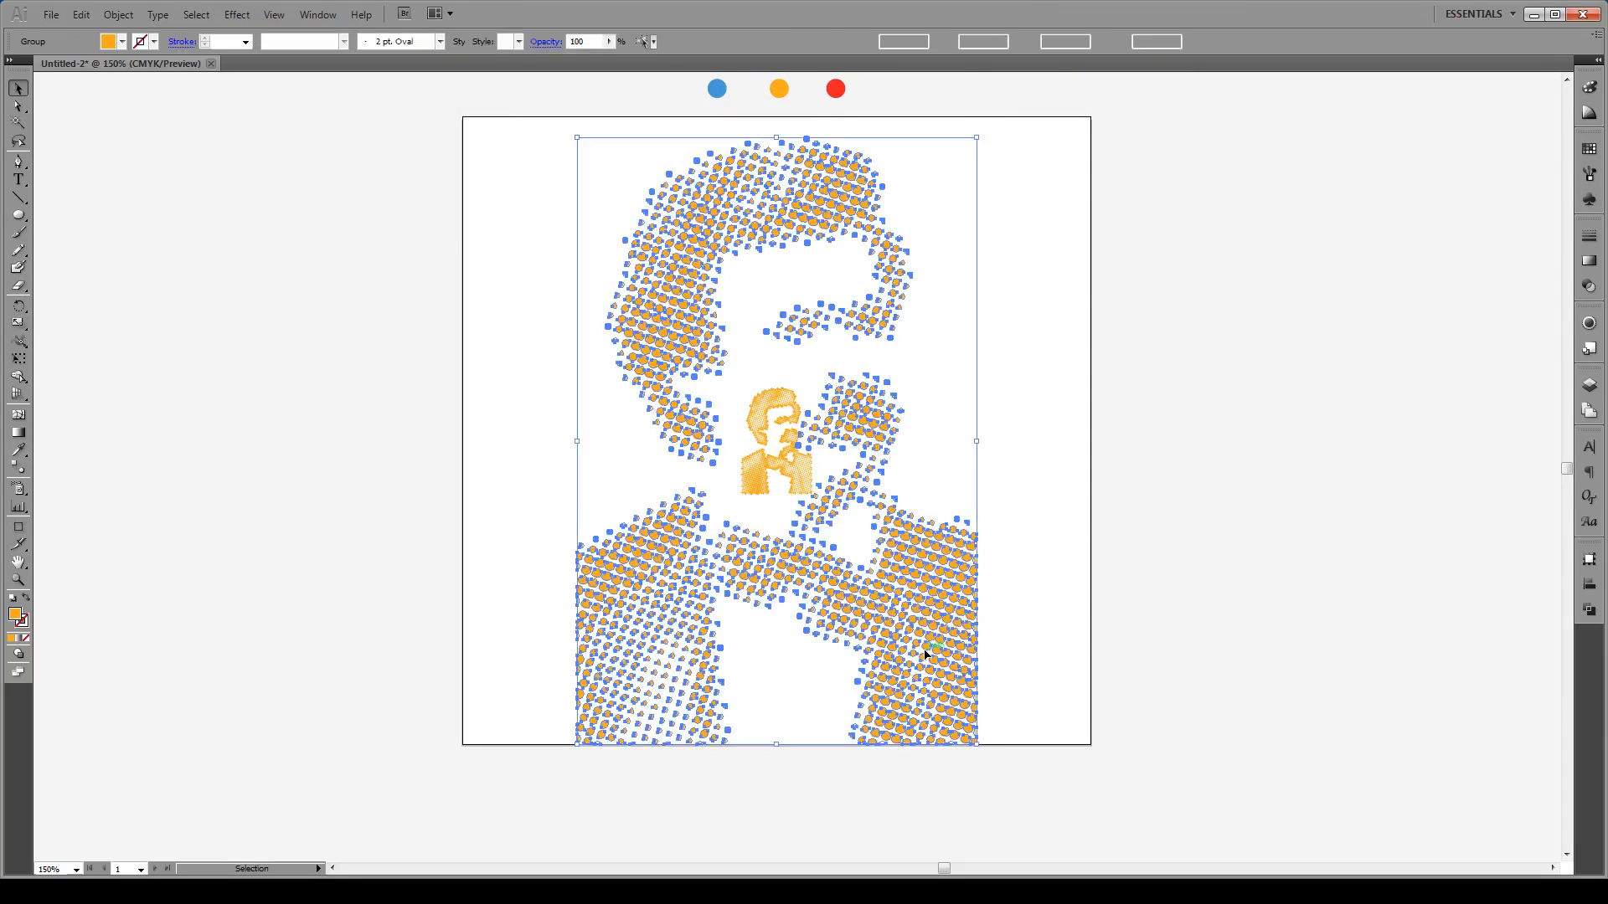
left_click(1019, 476)
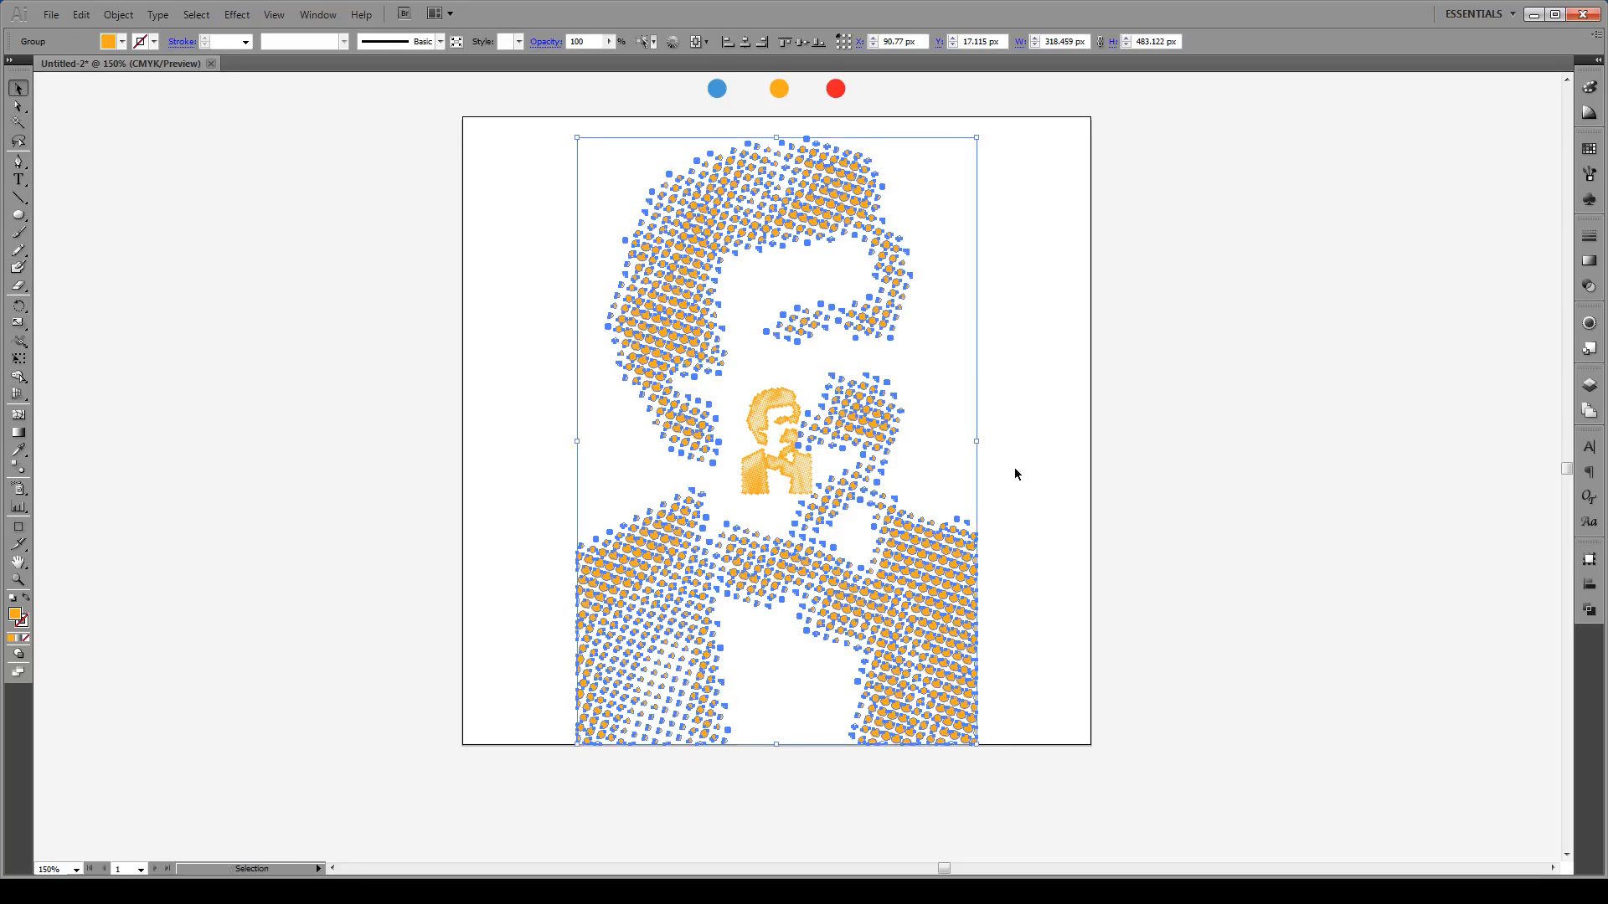
left_click(1041, 367)
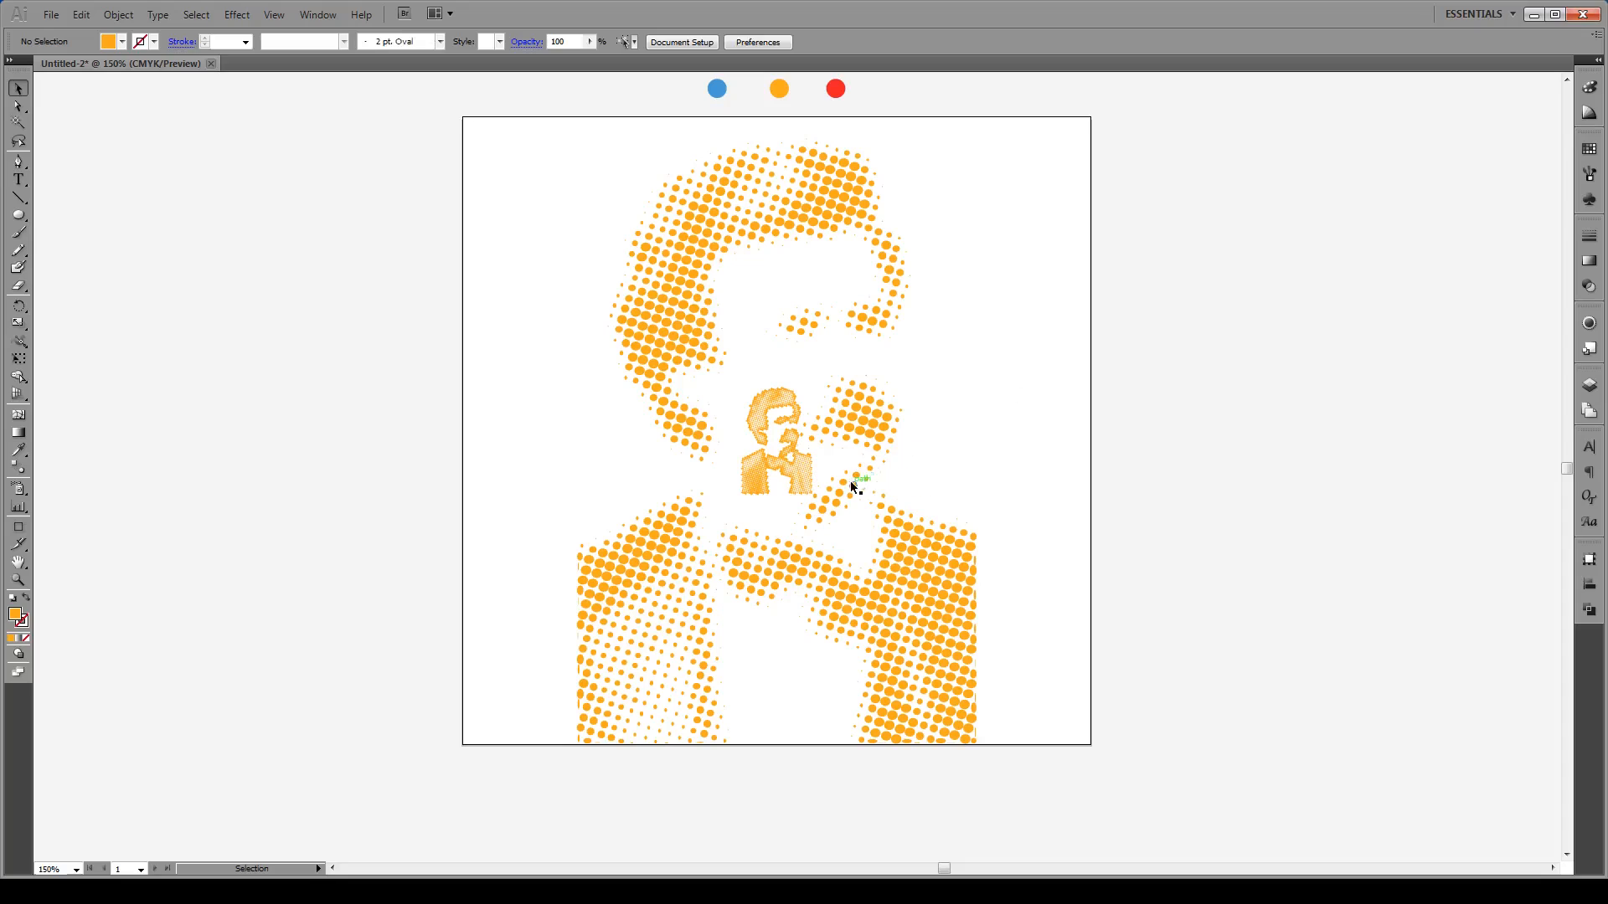
left_click(896, 570)
Step: Recolour the portrait's dots from light orange to a darker burnt orange (C67009)
double_click(19, 621)
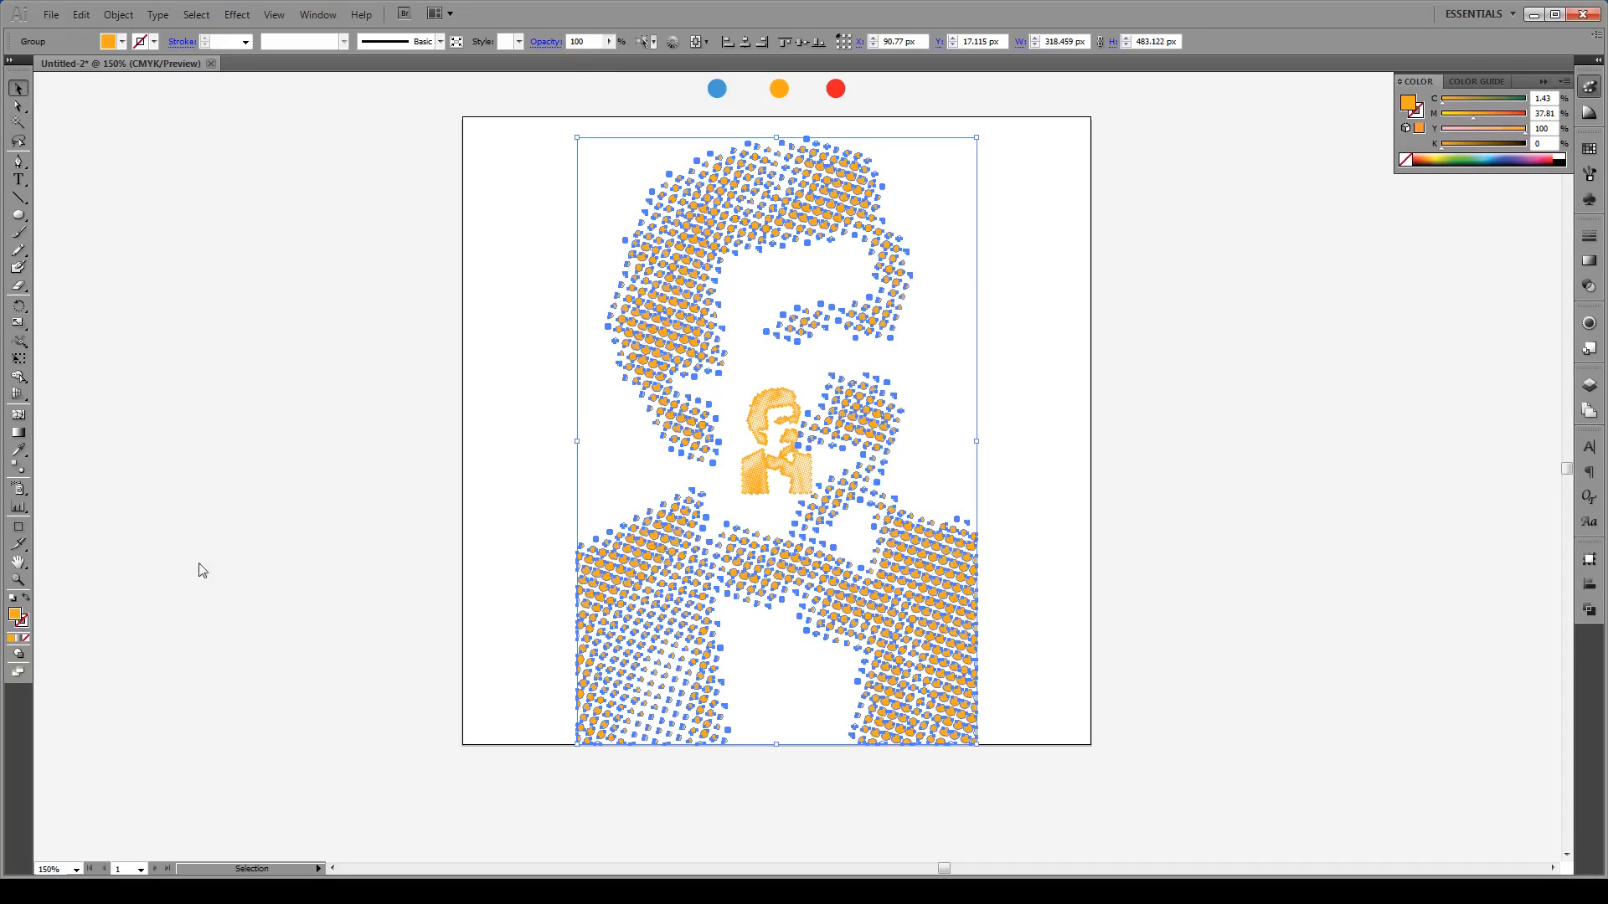
left_click_drag(787, 377, 796, 390)
left_click_drag(844, 532, 844, 539)
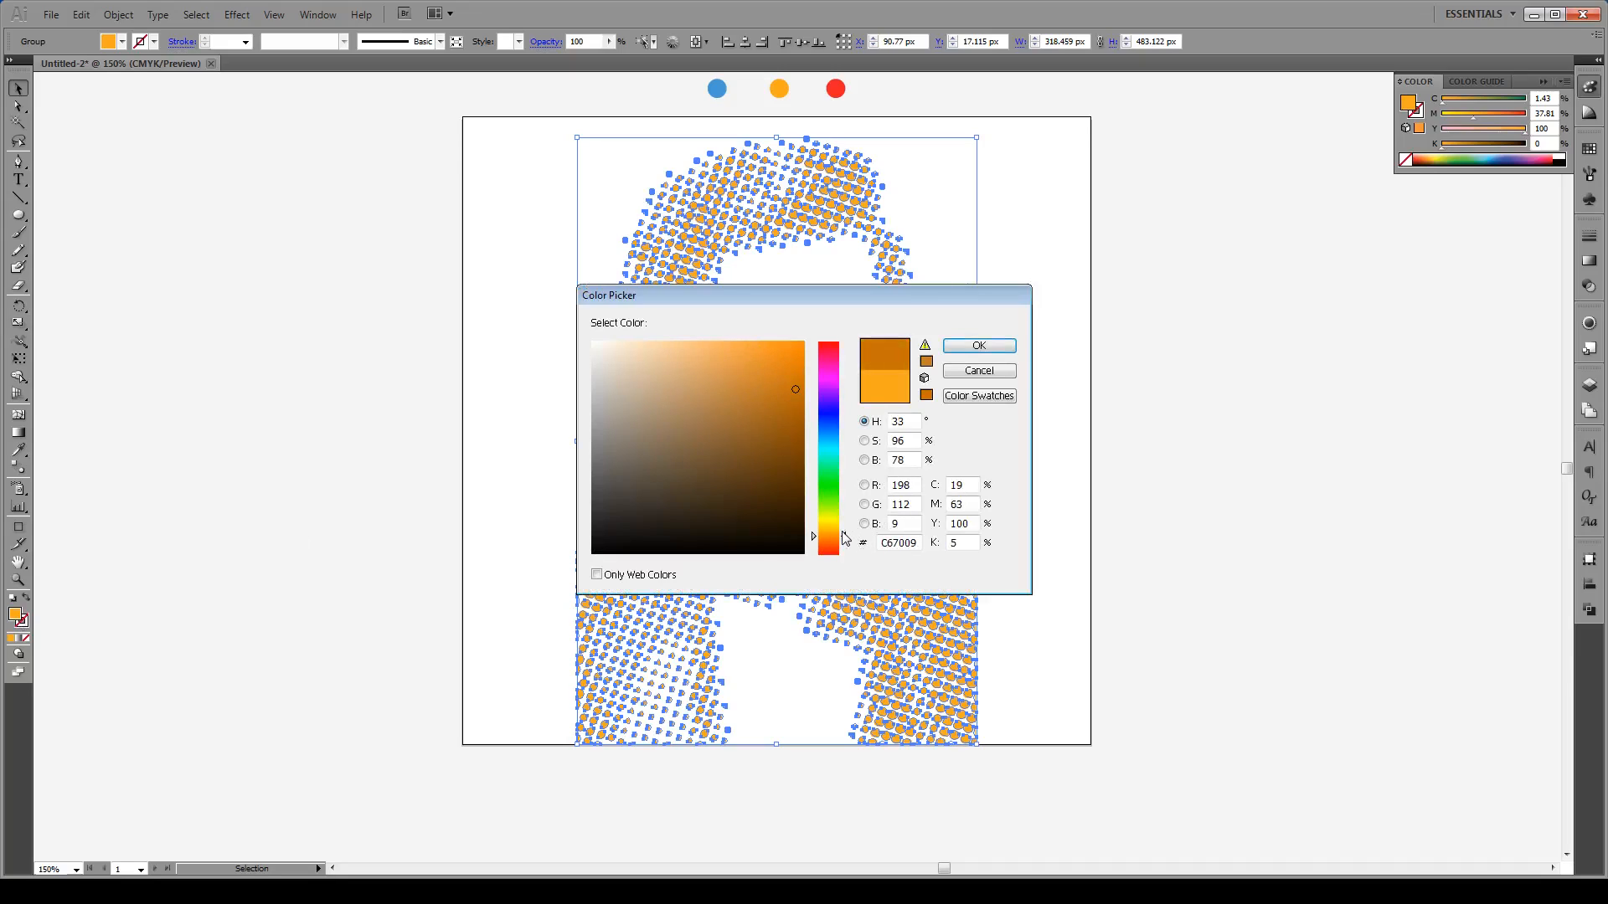
left_click(979, 345)
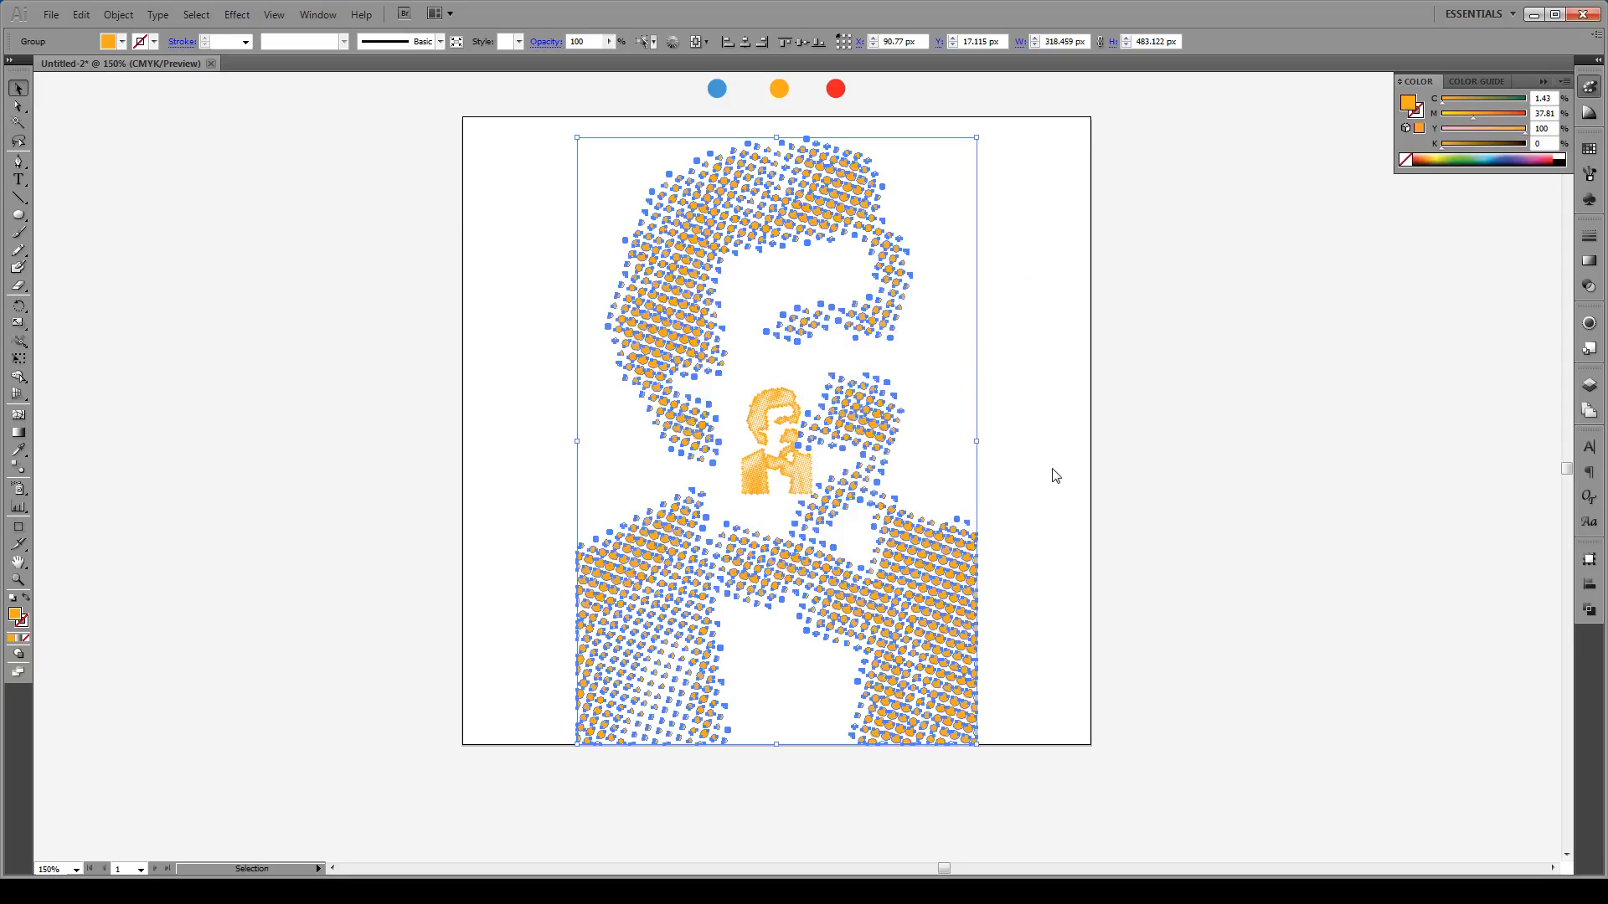
left_click(1054, 469)
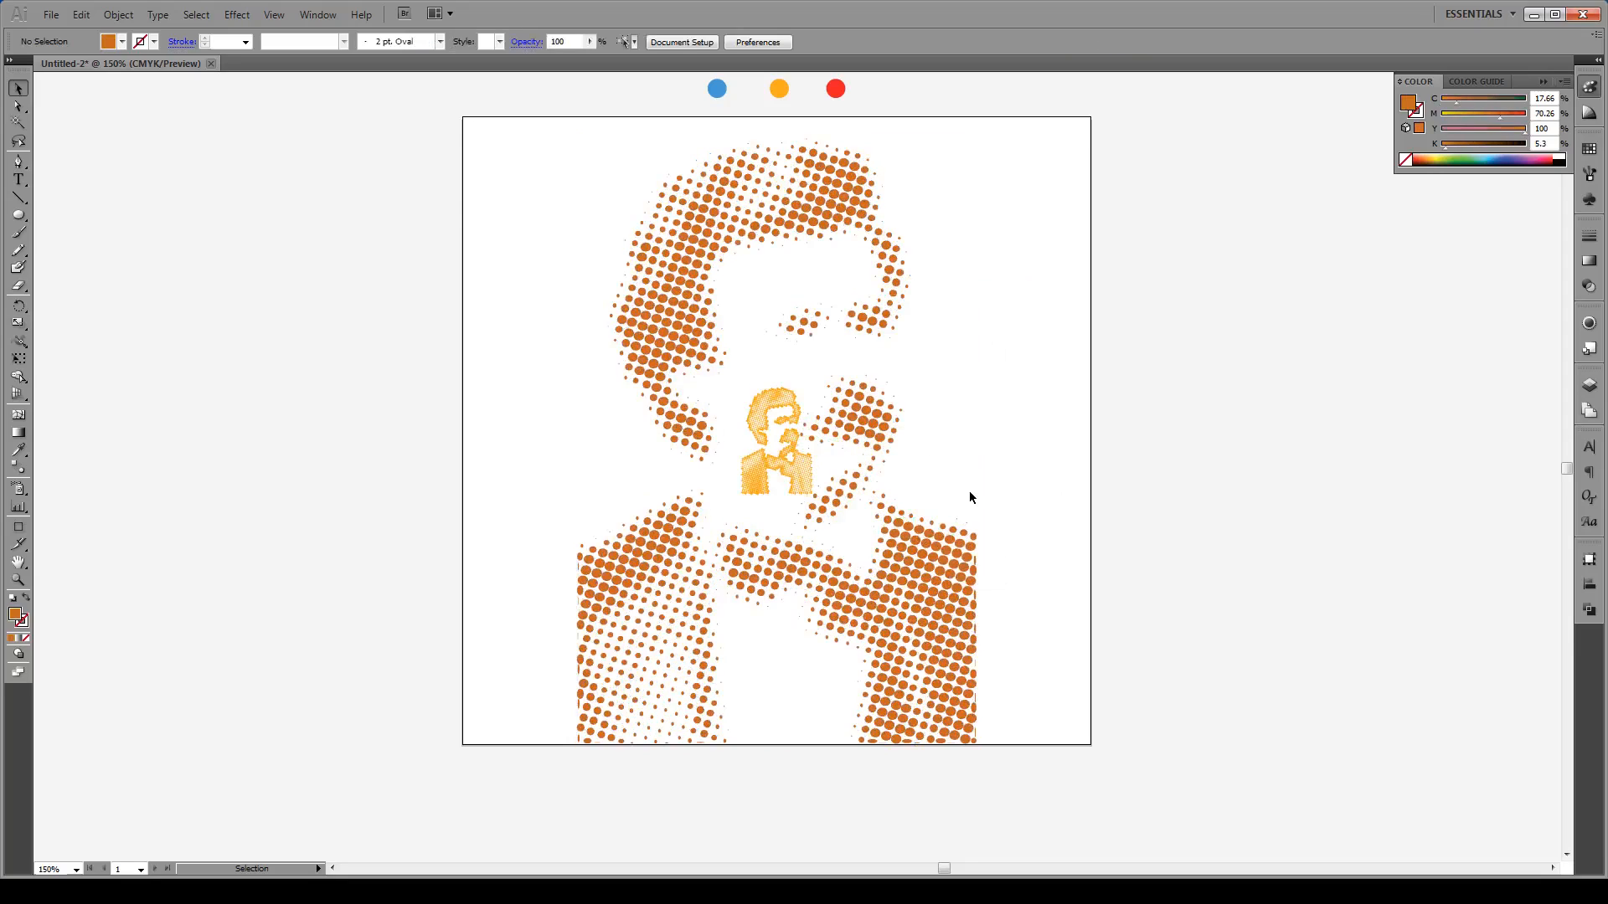
left_click(919, 556)
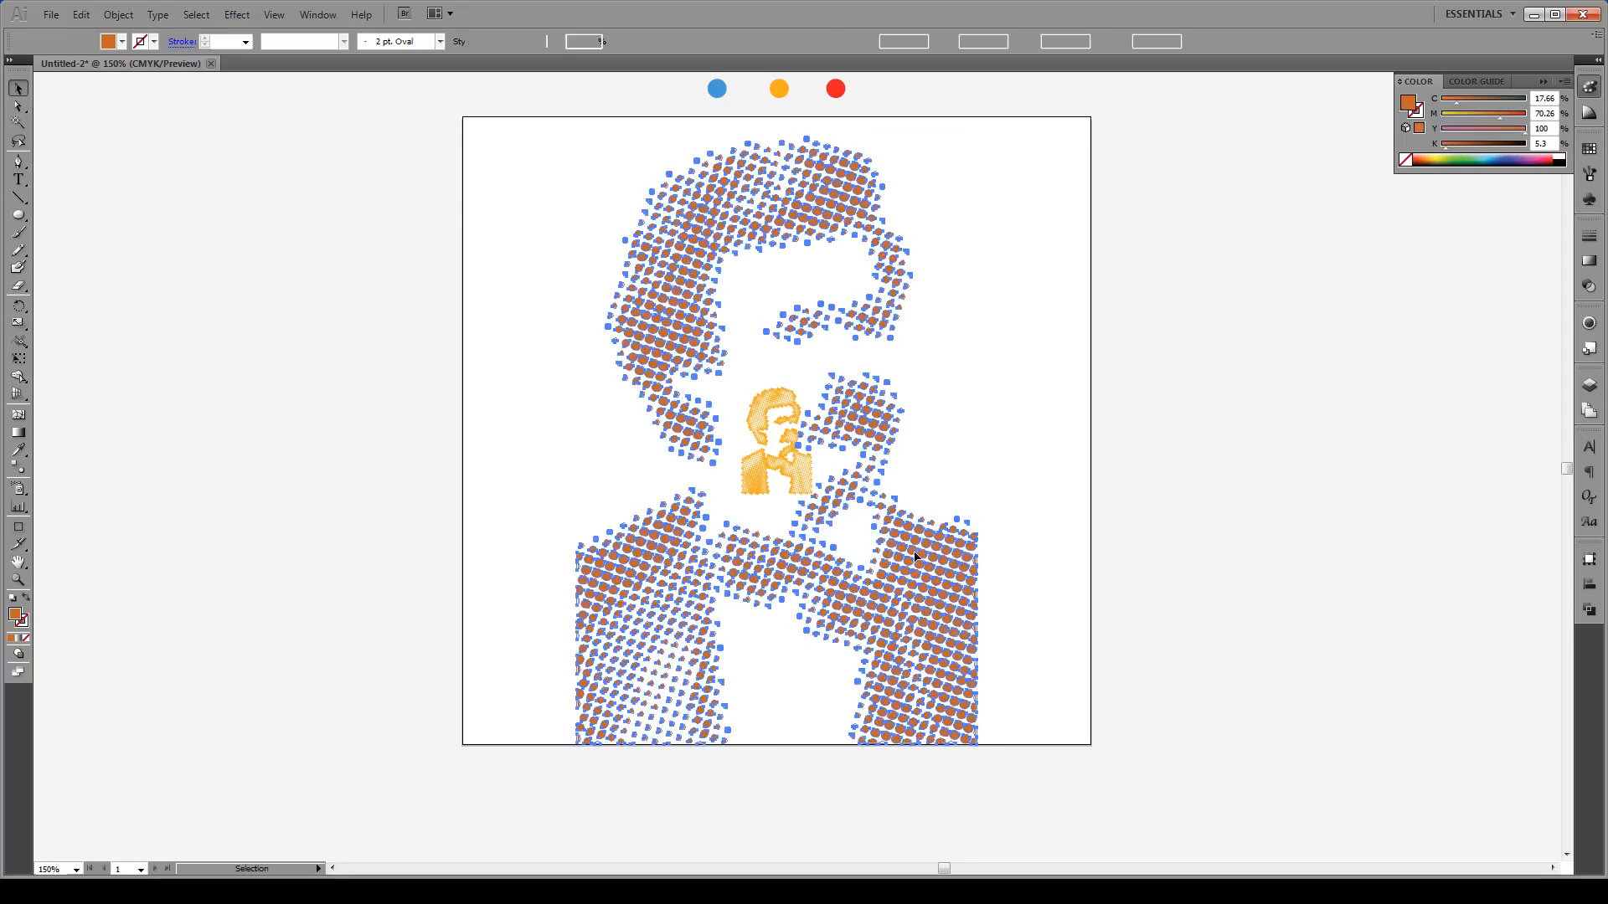
Step: Select both portraits and set Blend Options spacing to Specified Steps of 5
left_click(796, 482, "shift")
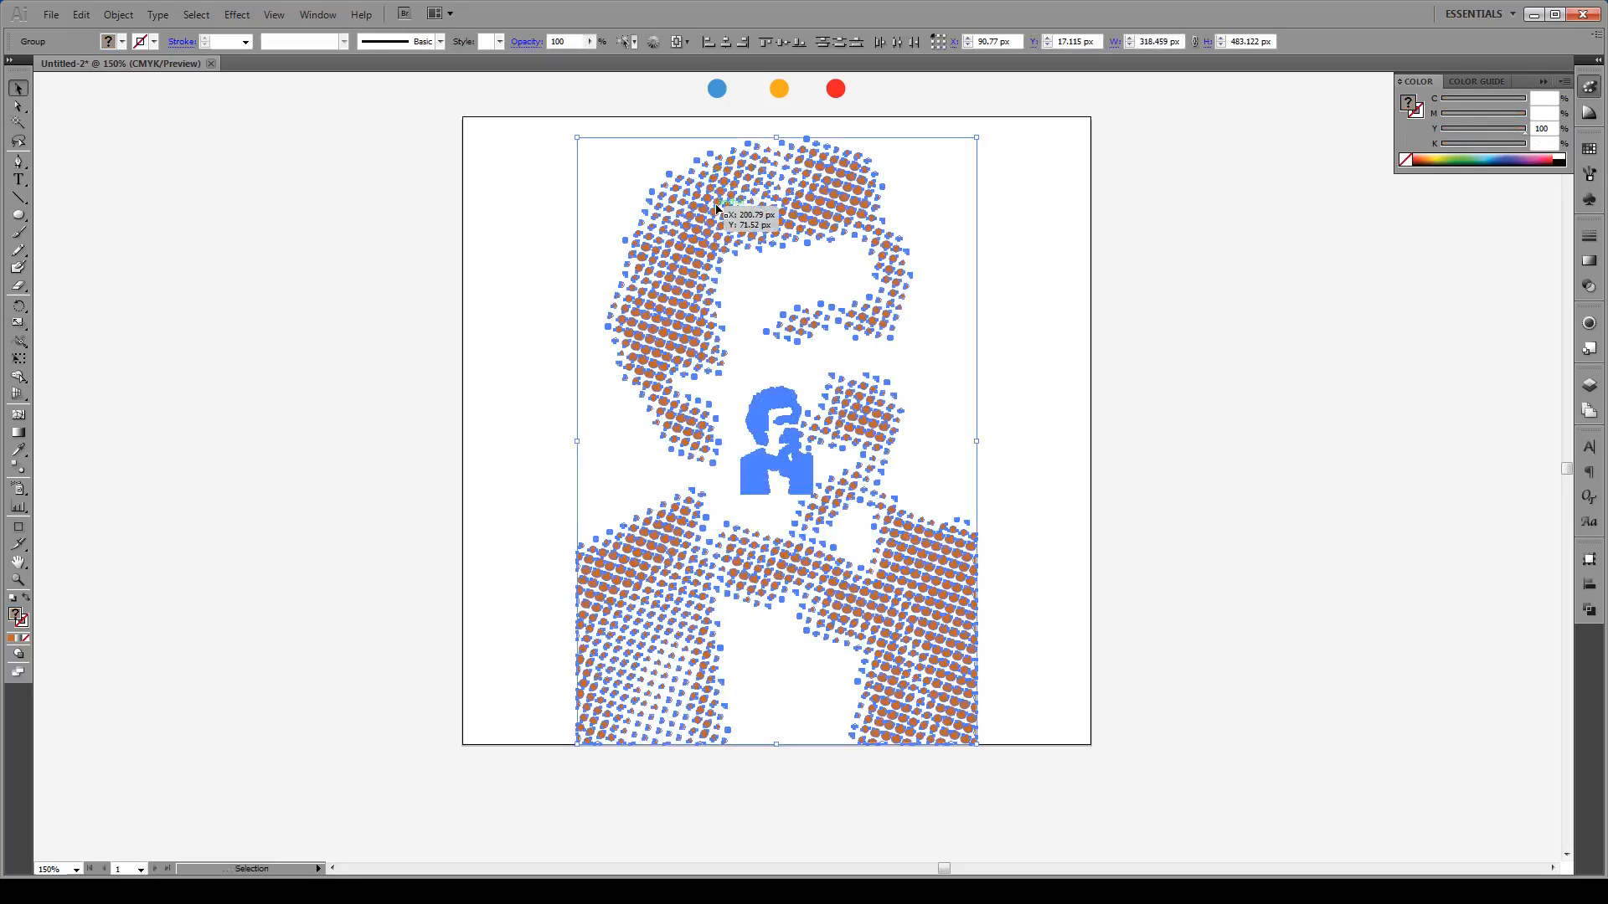
left_click(130, 17)
mouse_move(218, 371)
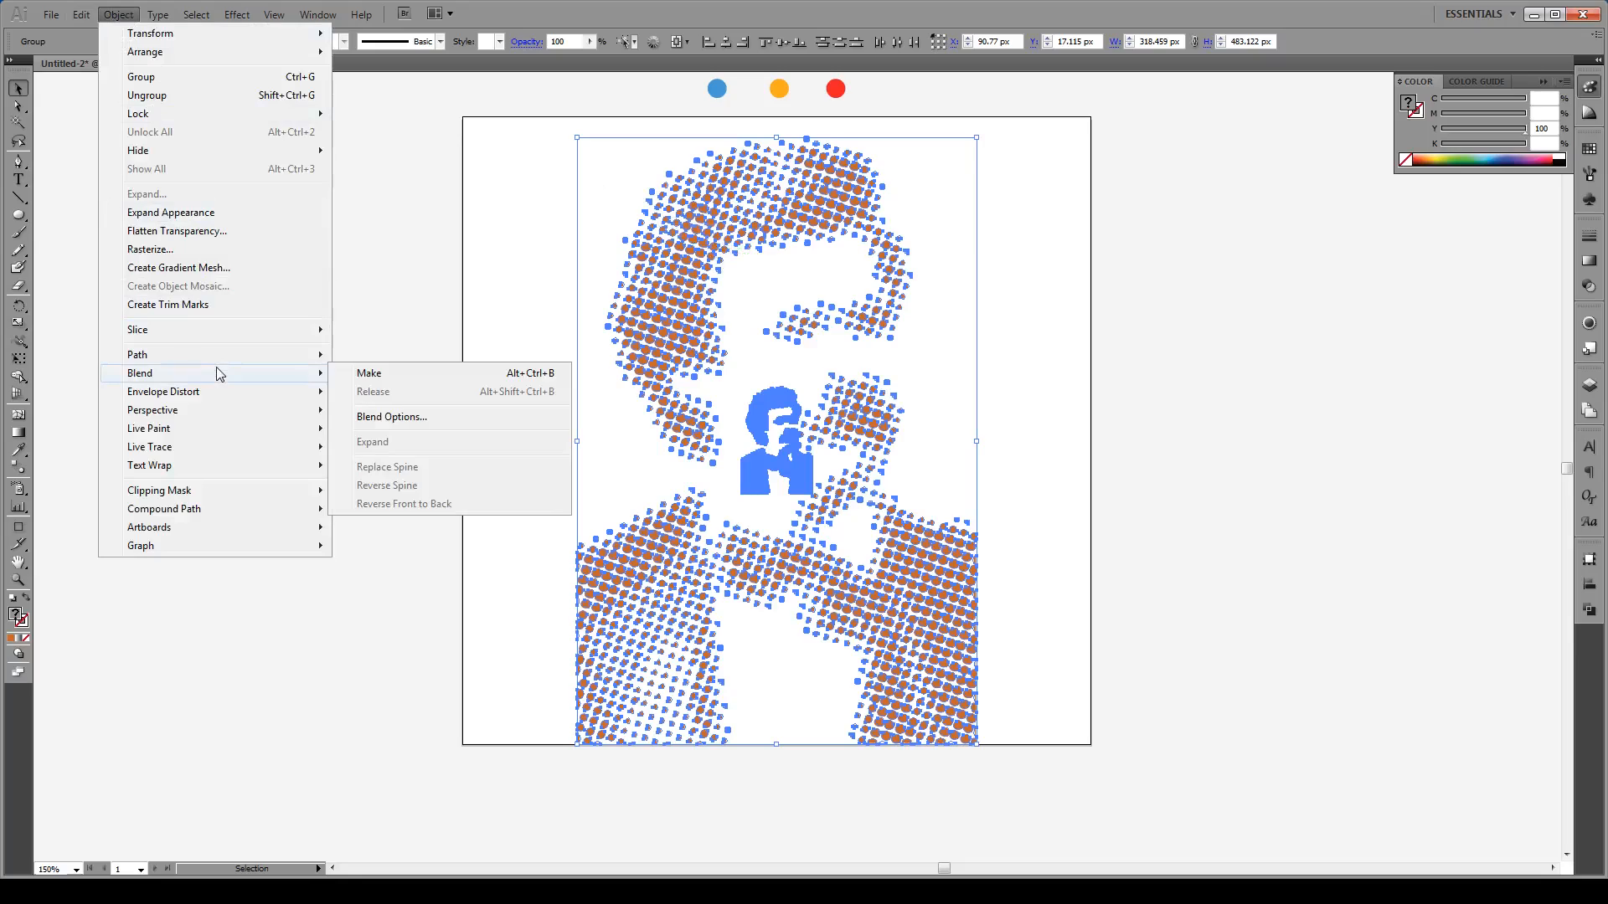
left_click(384, 418)
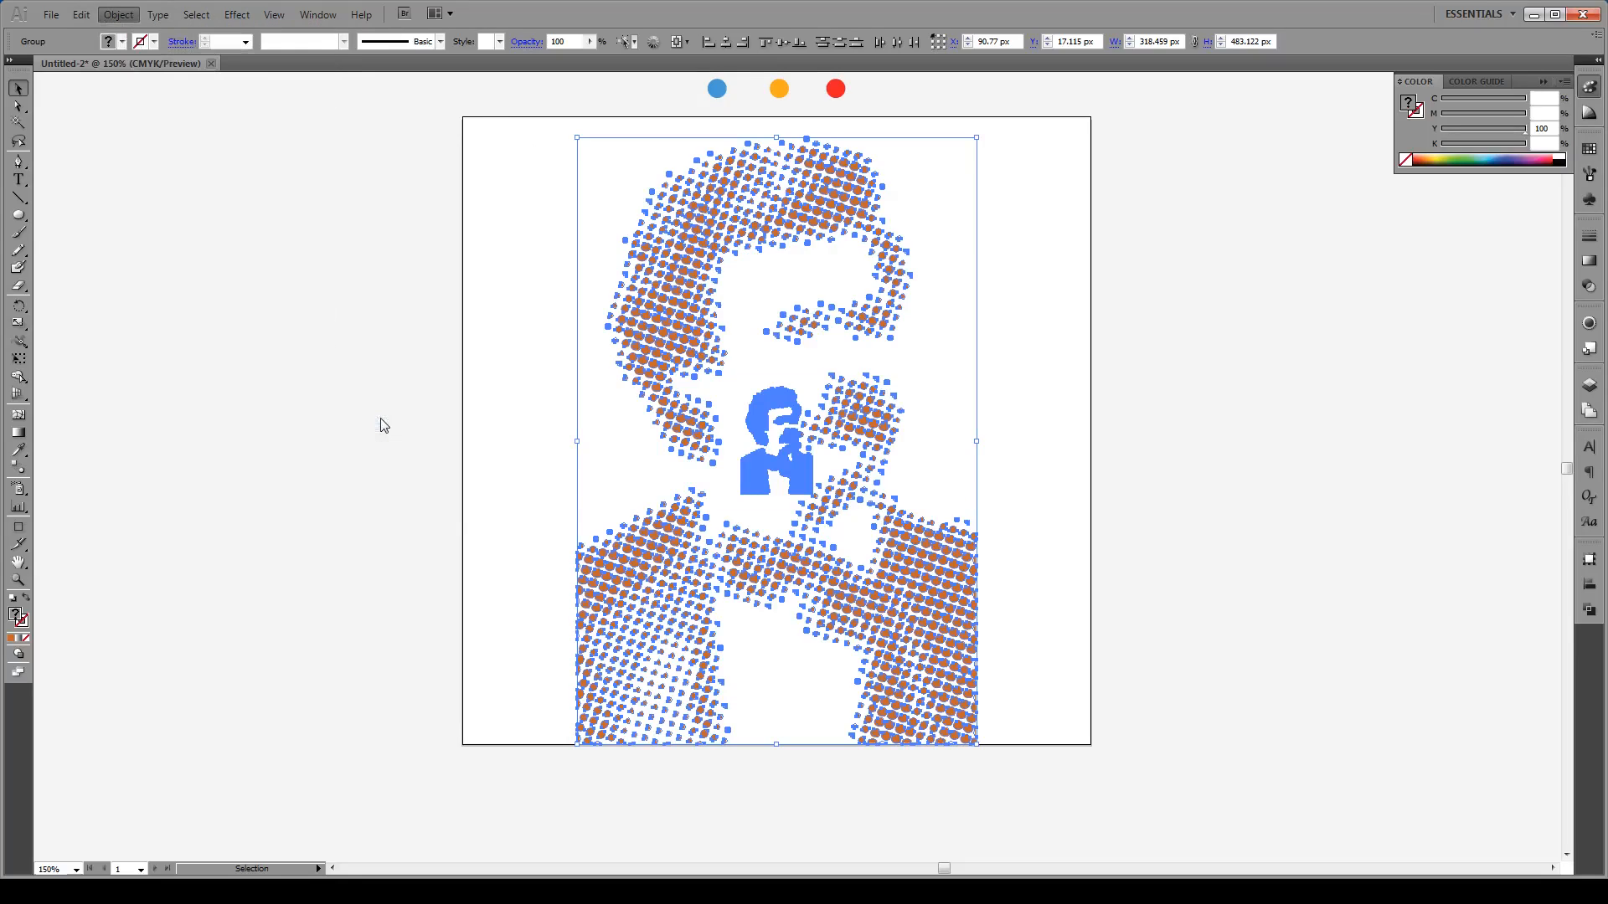
left_click(783, 424)
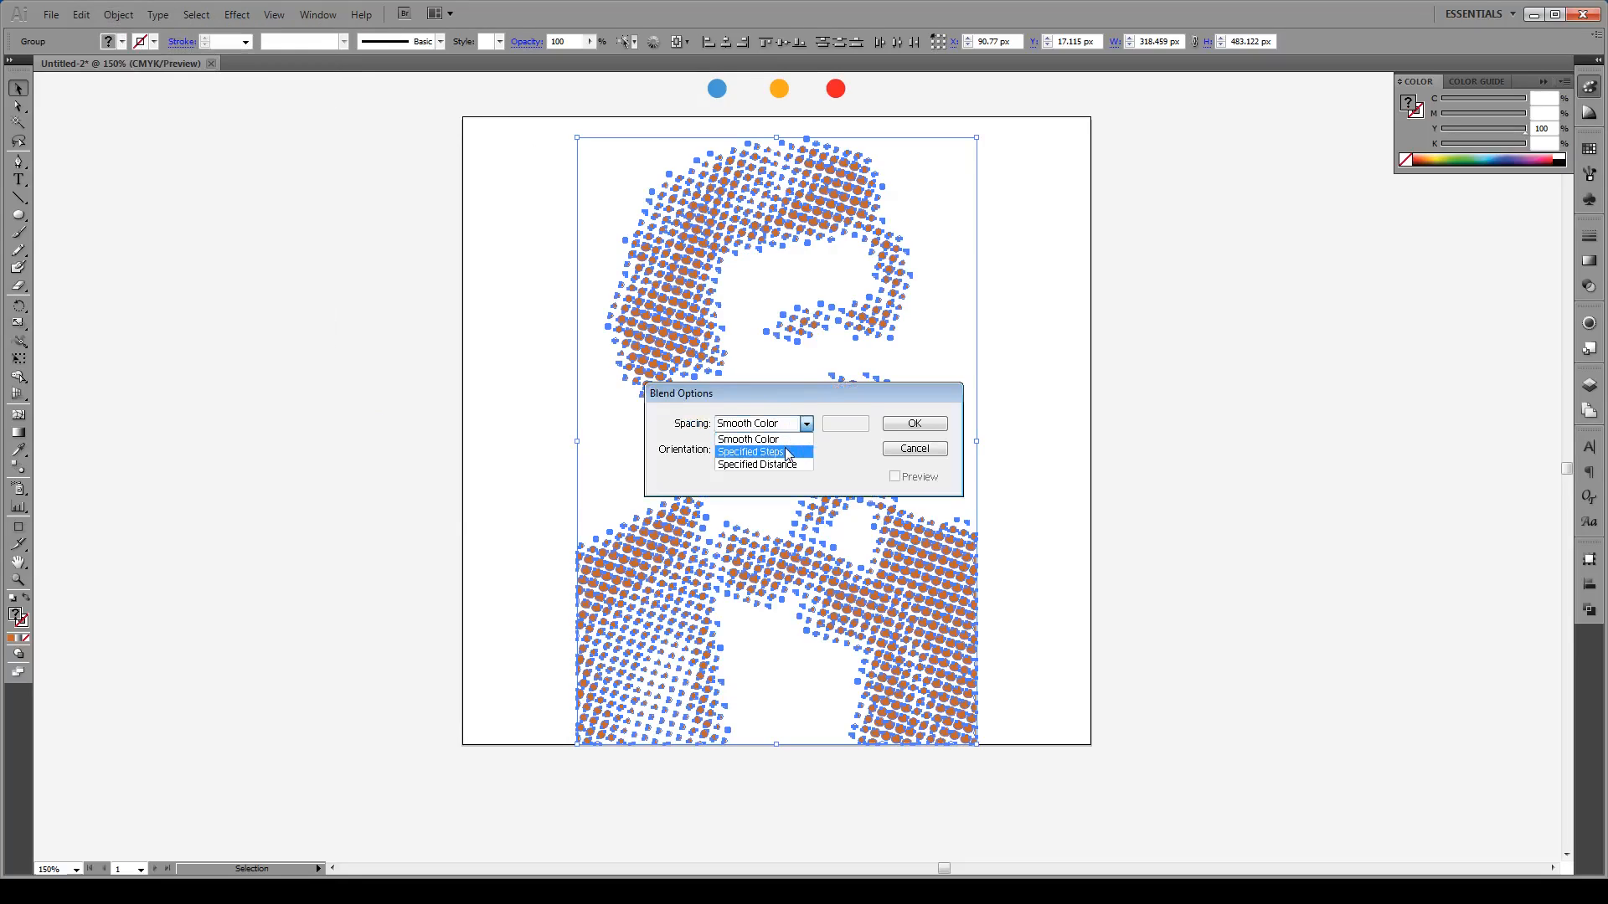
left_click(751, 452)
left_click_drag(801, 400, 1225, 405)
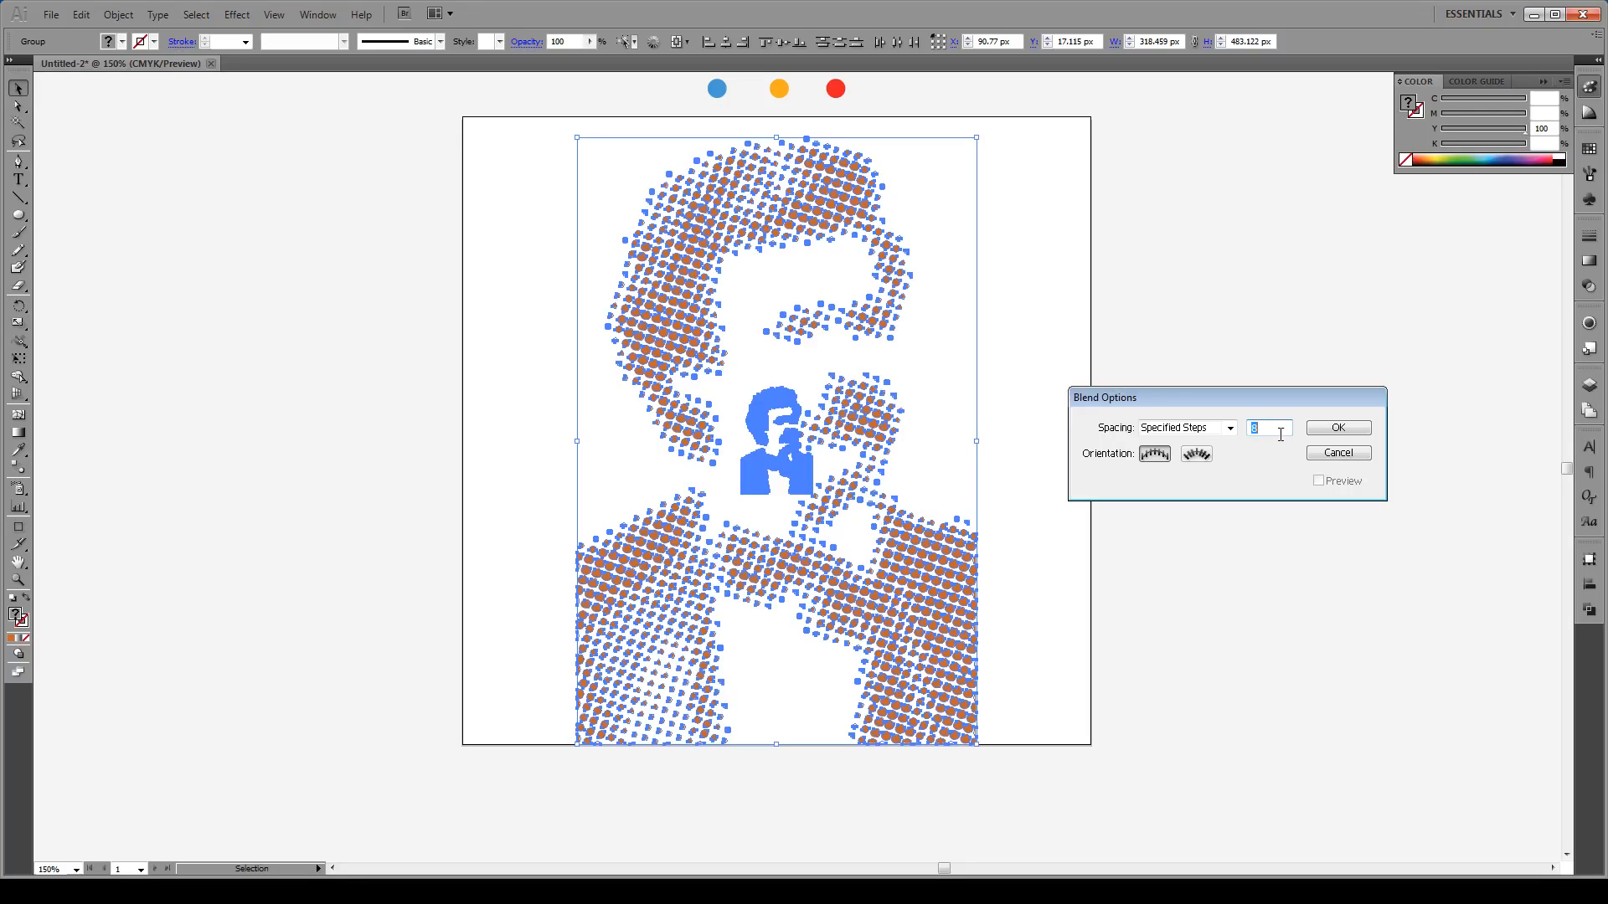
type("50")
left_click(1337, 430)
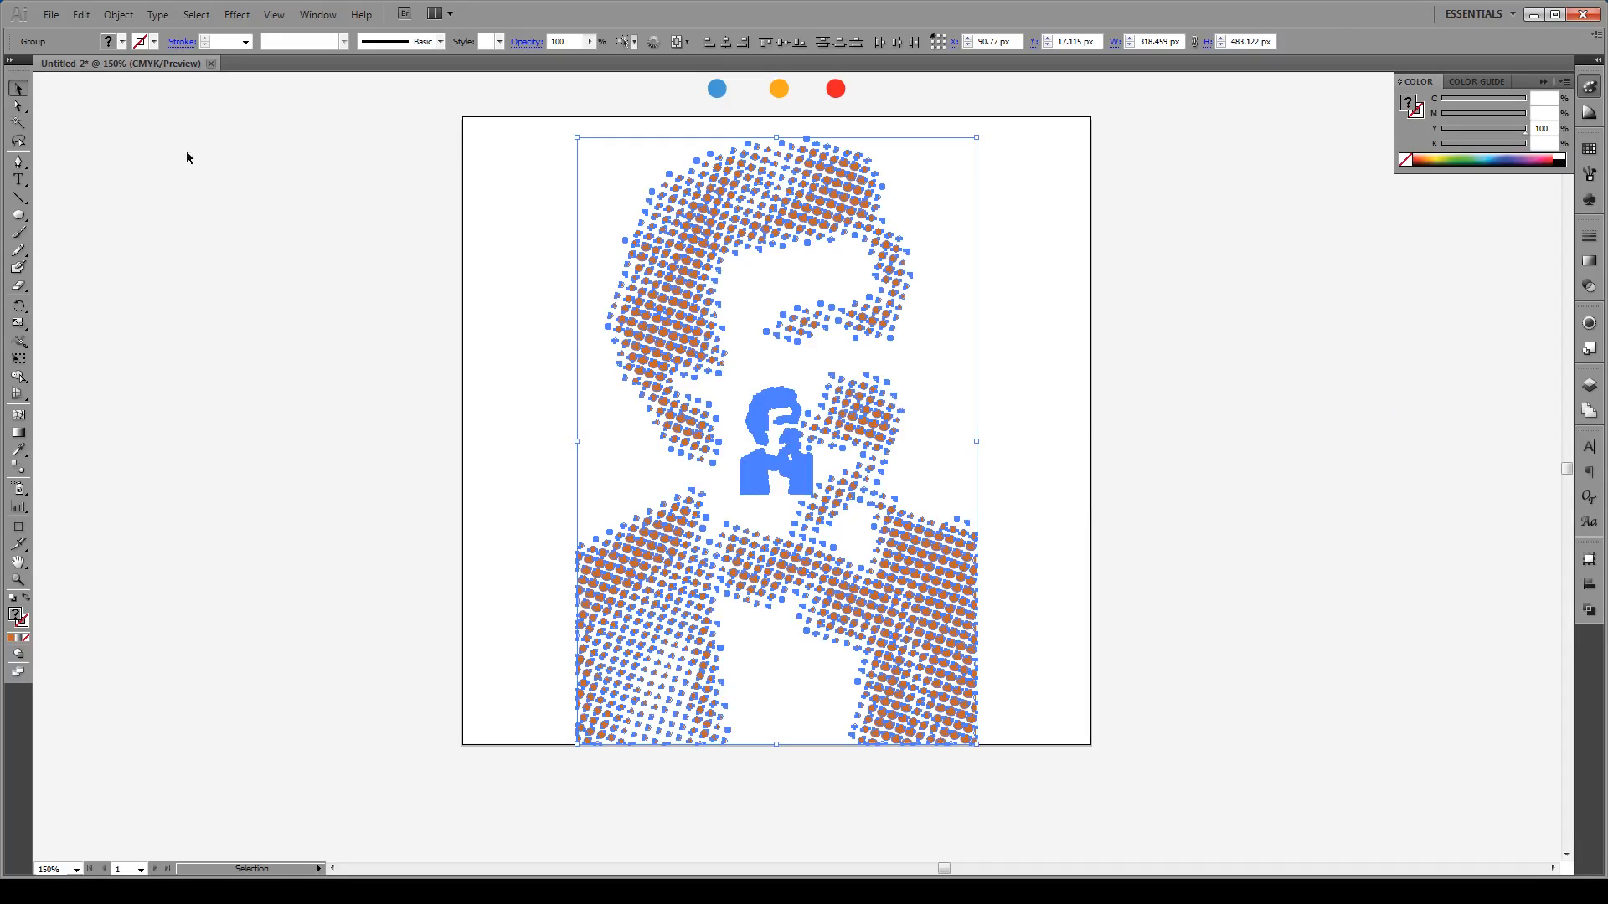
Step: Make the blend so orange rays stream from the large portrait into the small central copy, then deselect
left_click(118, 14)
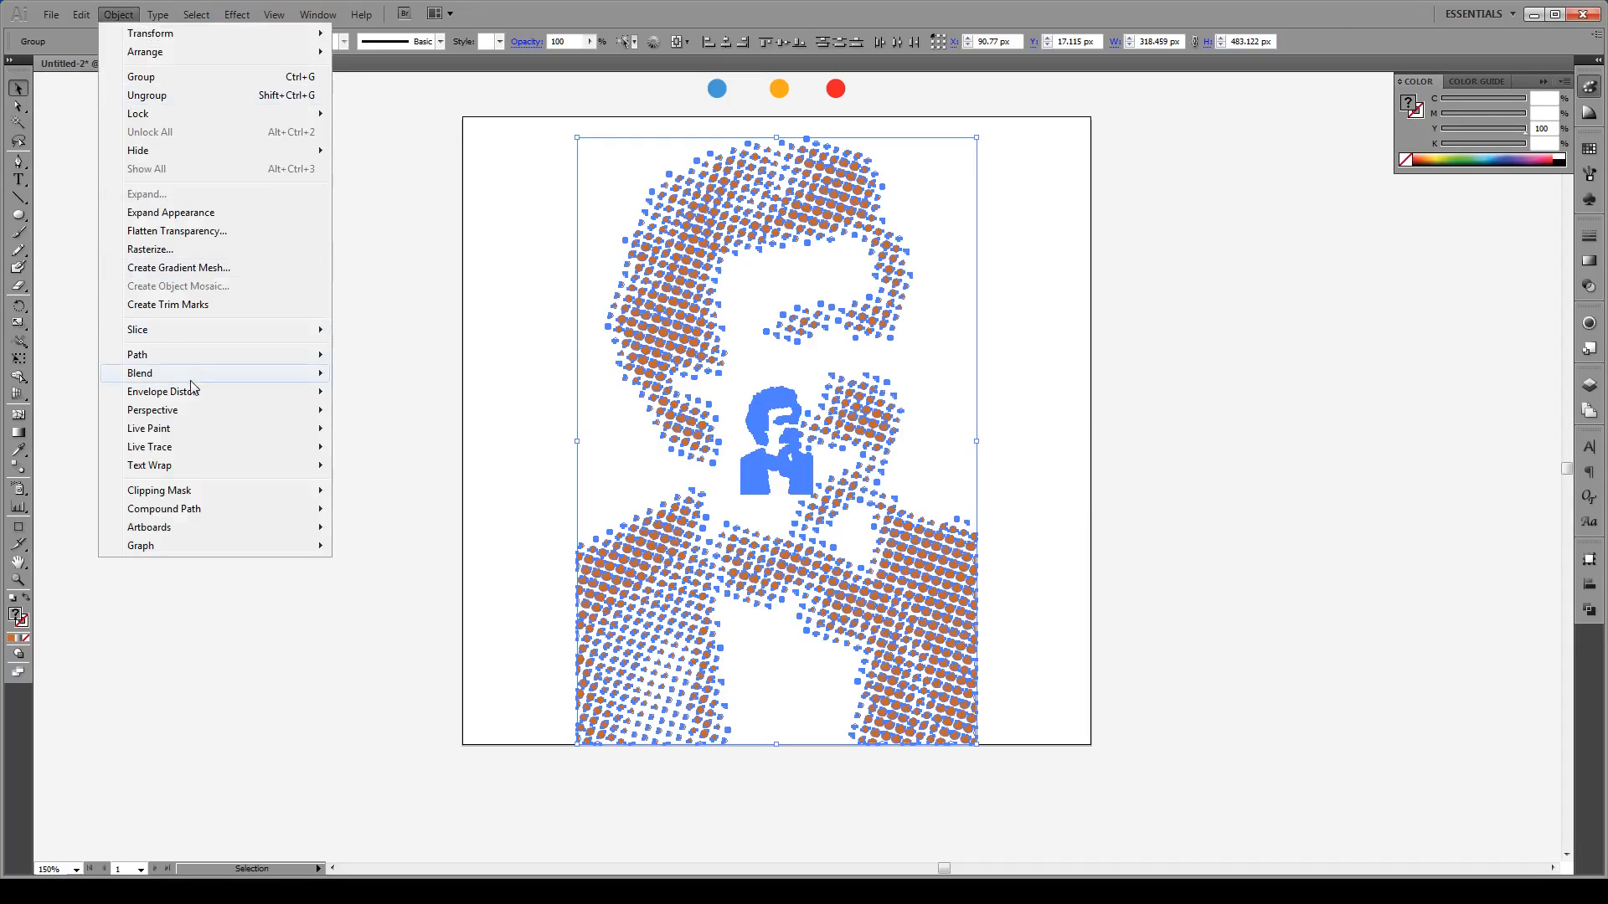
mouse_move(193, 377)
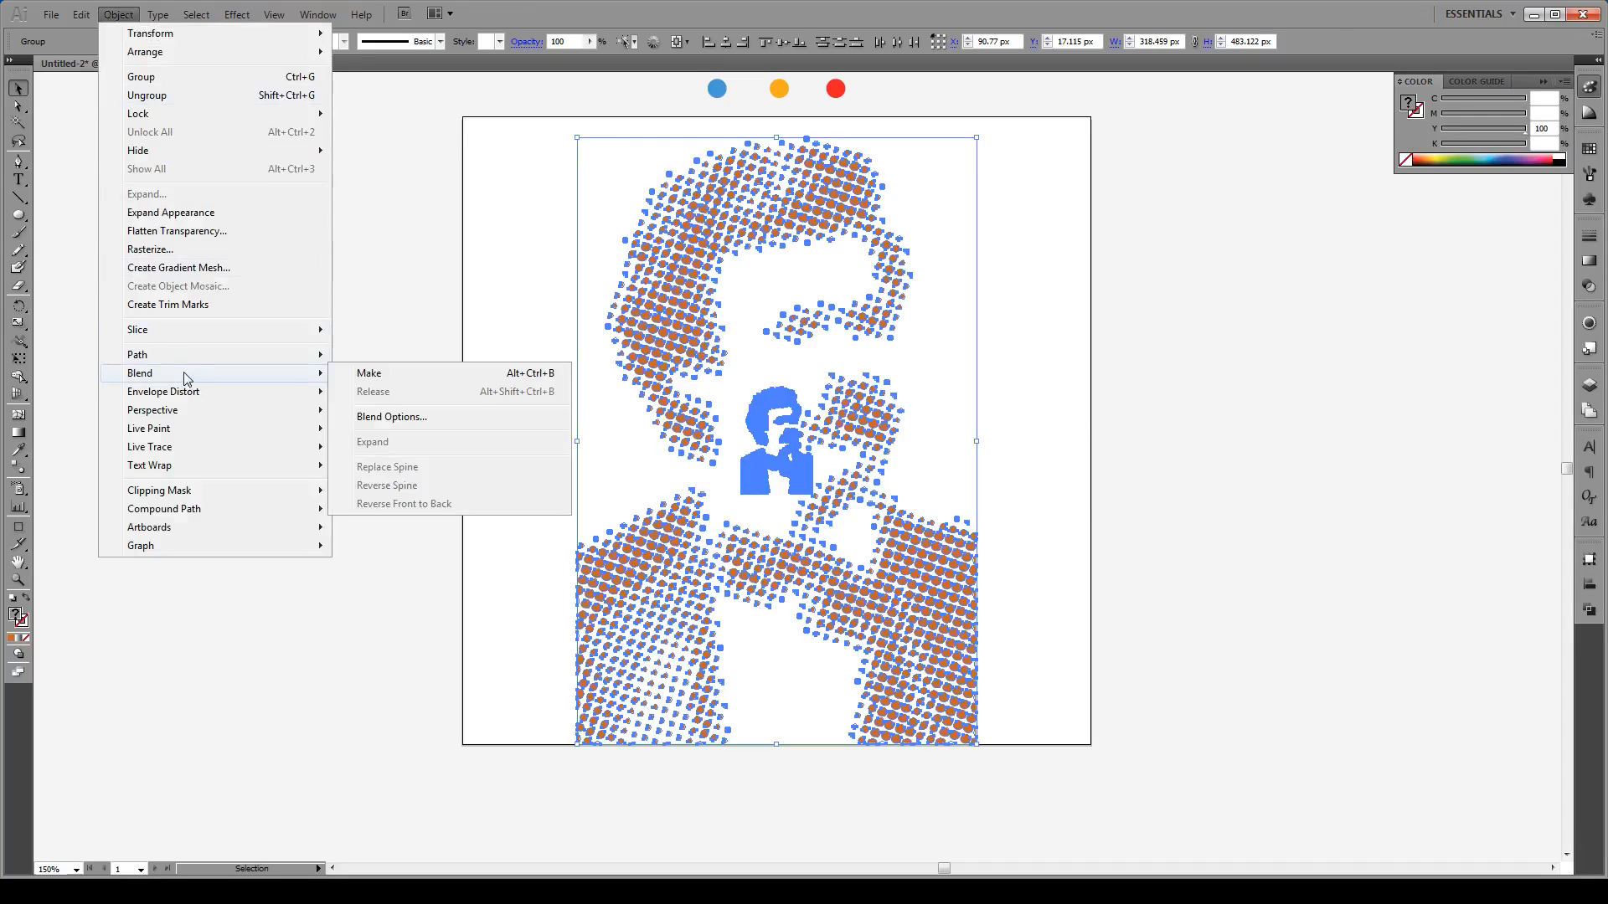
left_click(365, 375)
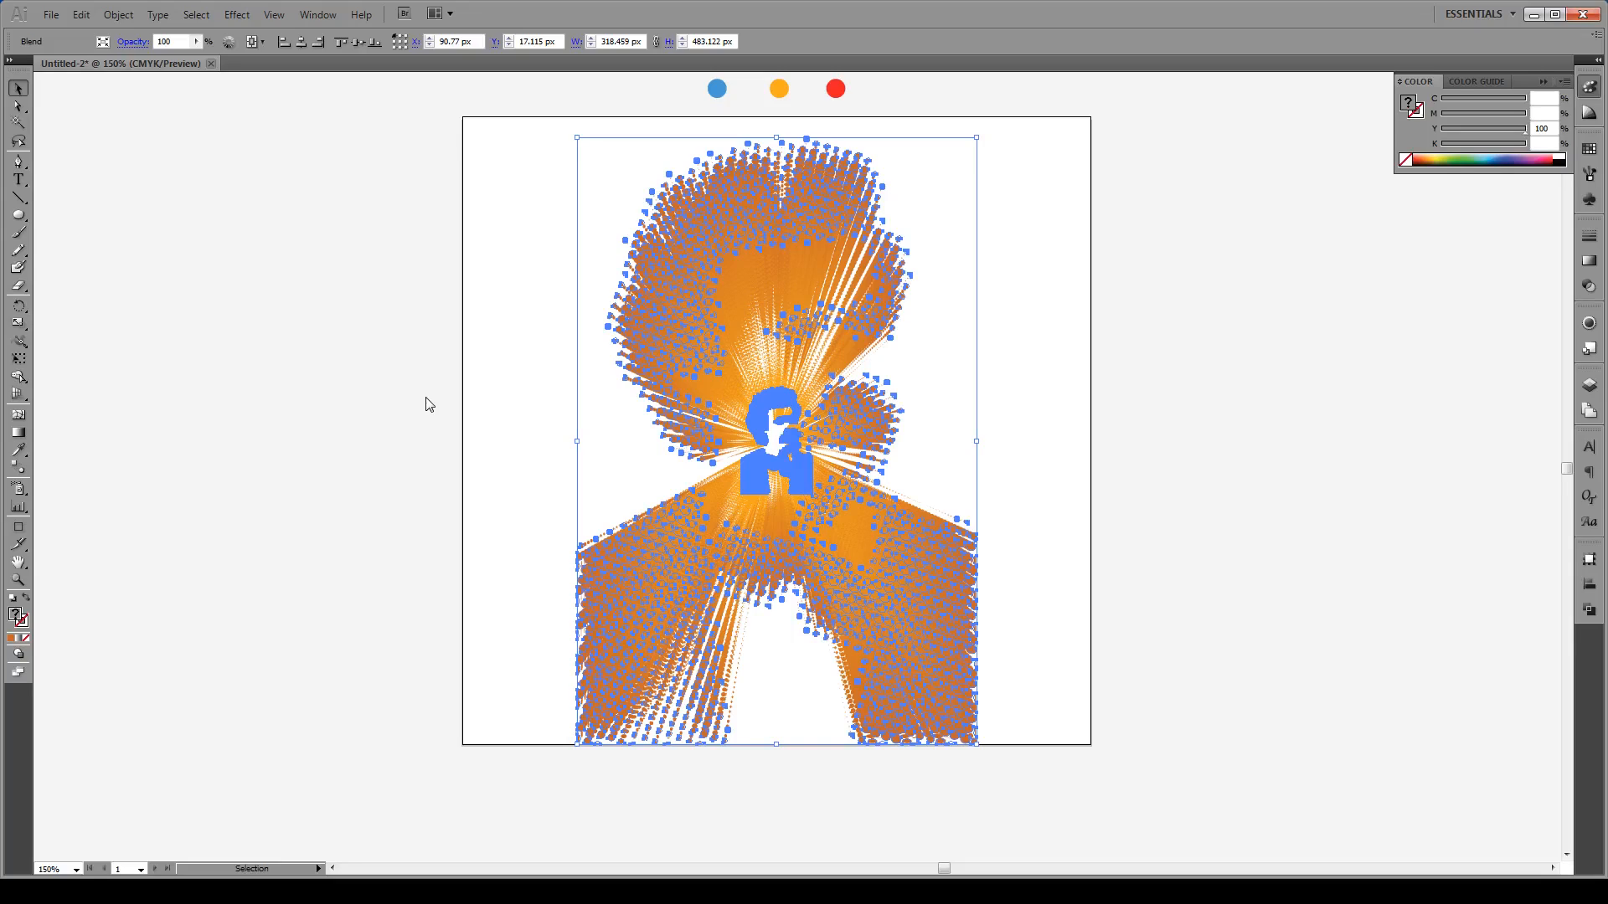
left_click(473, 385)
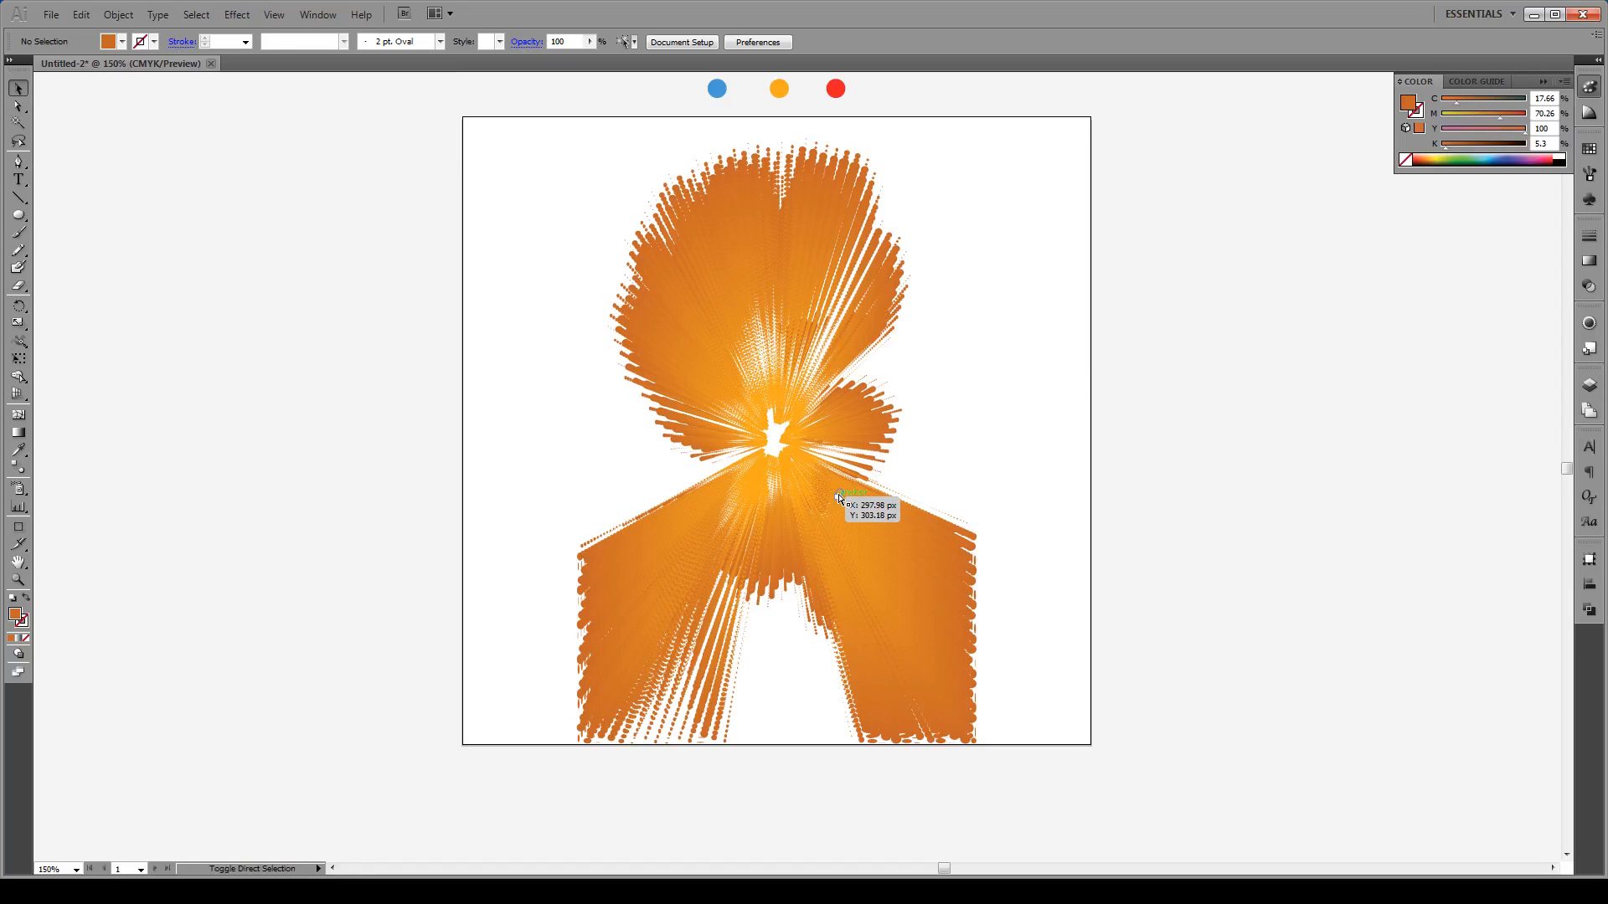
Step: Sample the red circle onto the selected blend so the large portrait's dots turn red
key("ctrl+a")
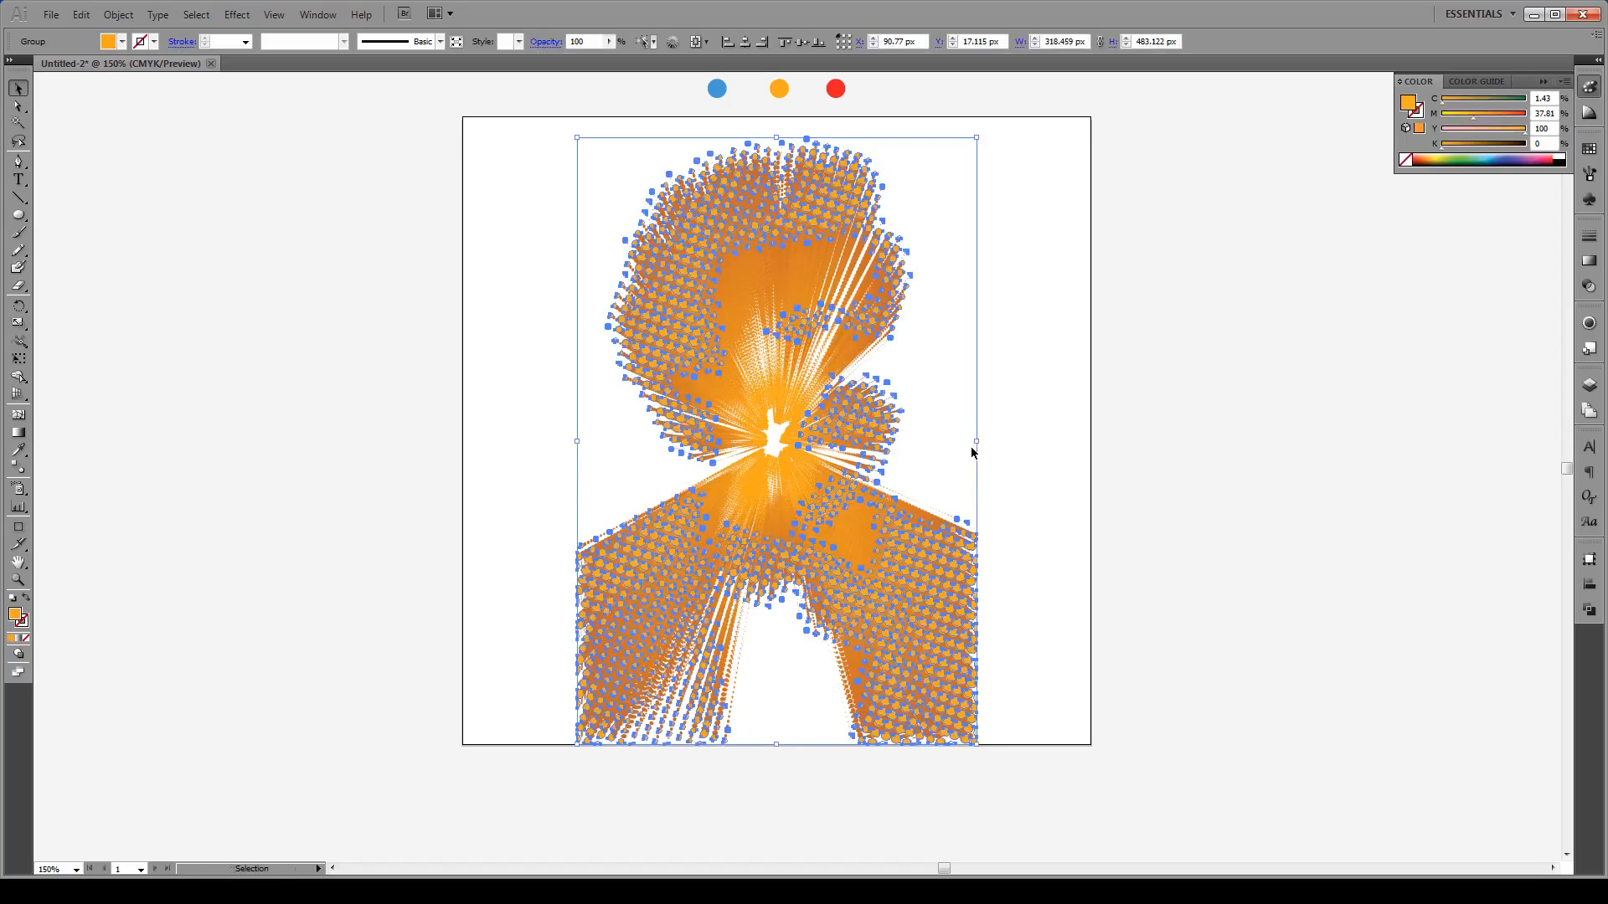
key("i")
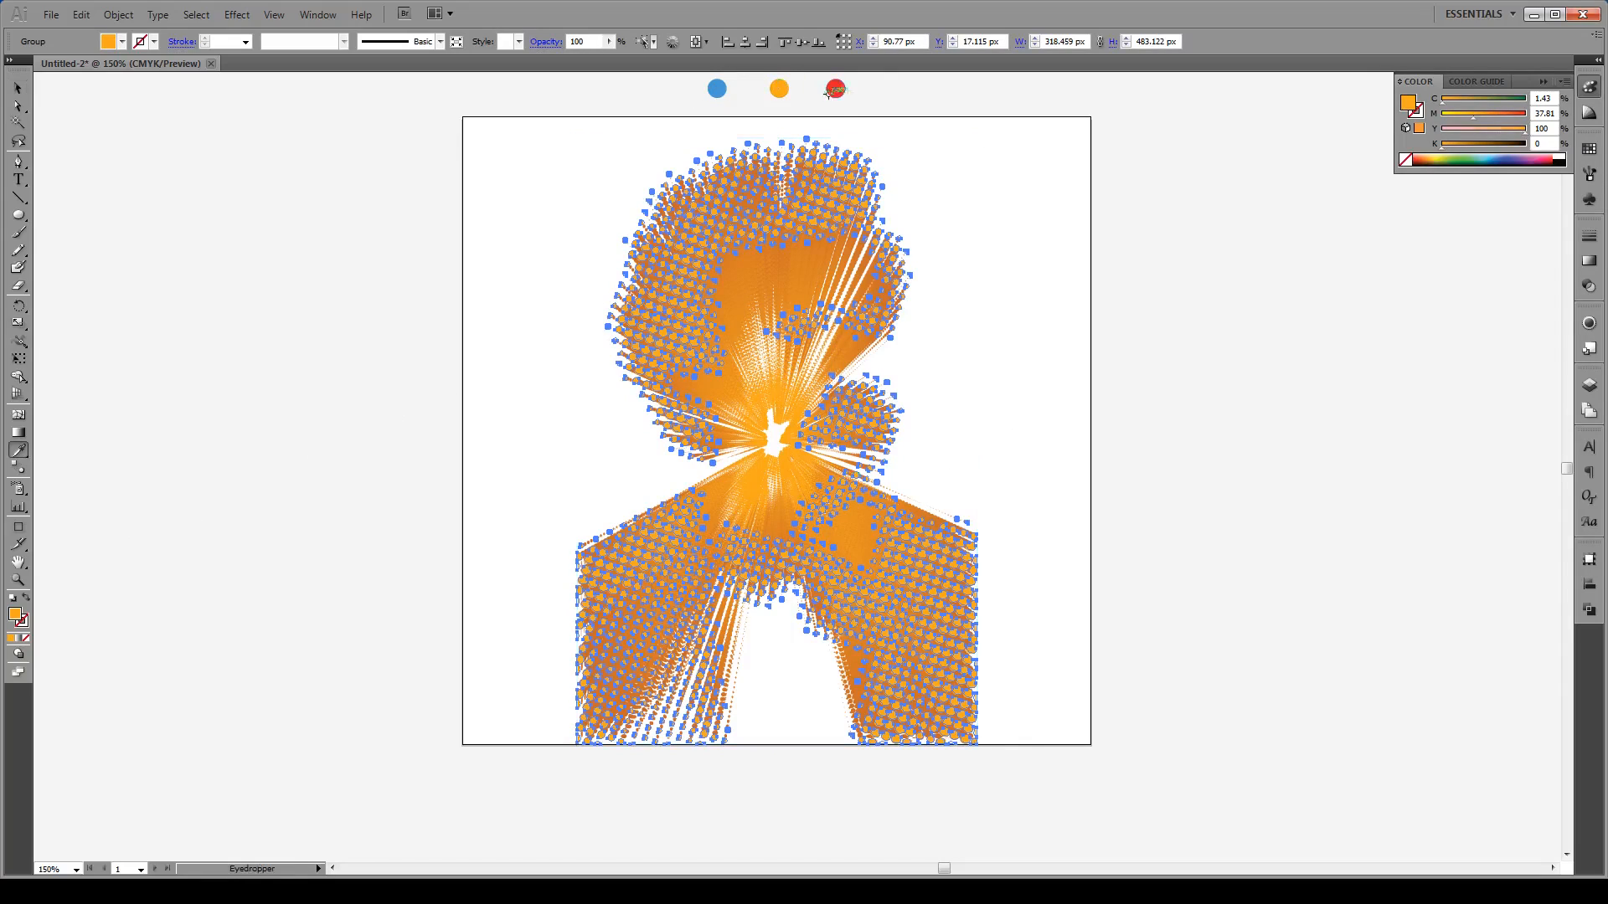
left_click(832, 90)
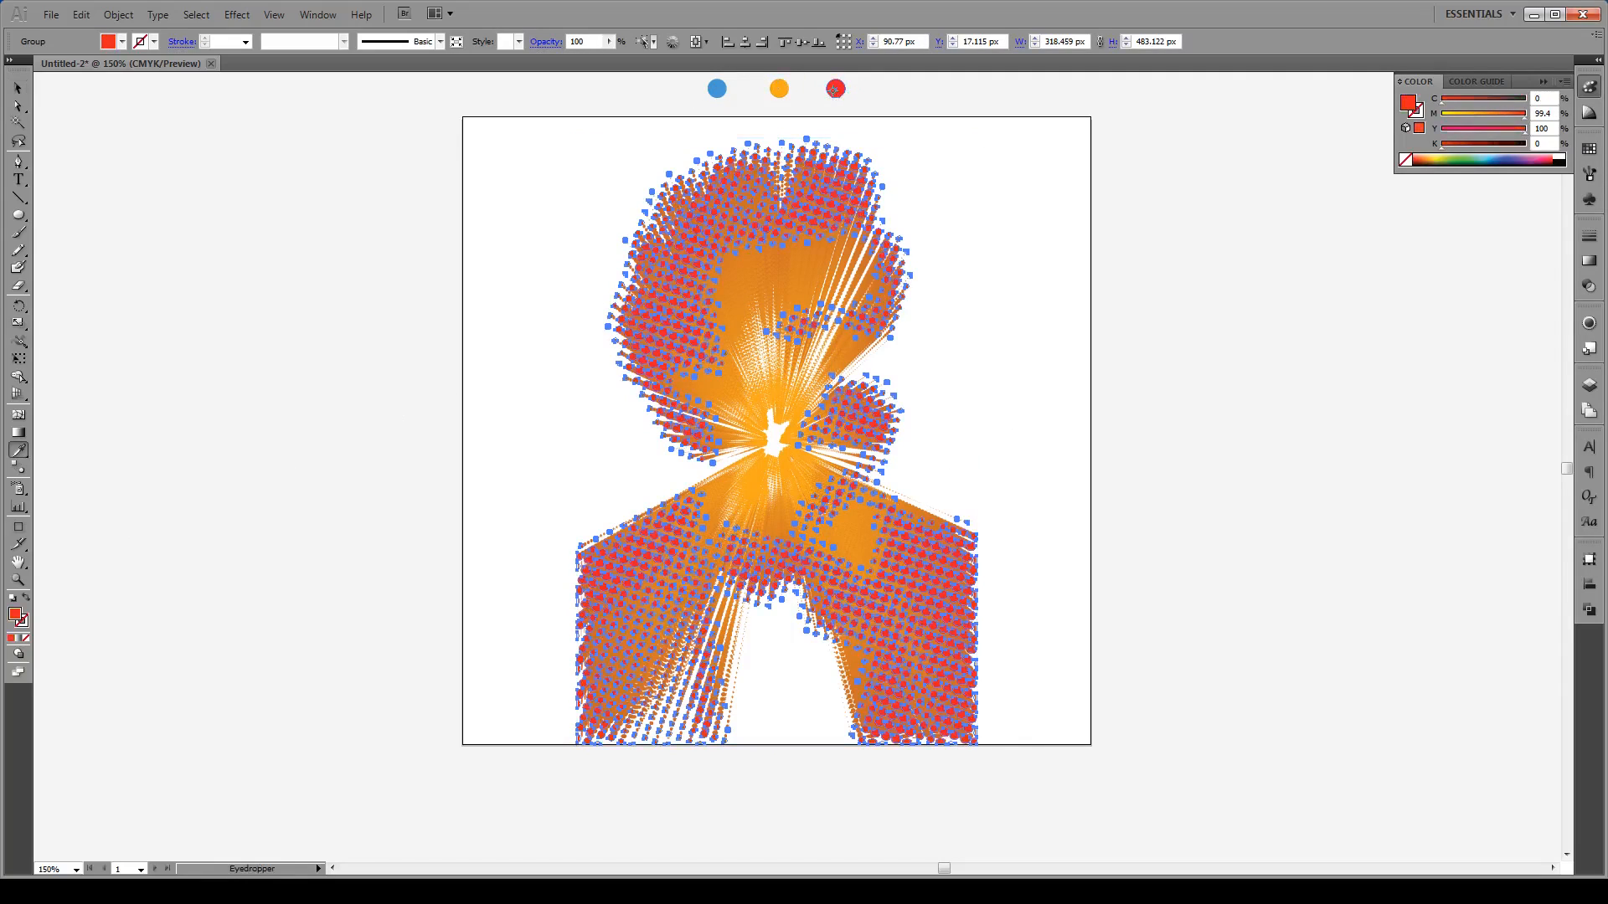
key("v")
left_click(1030, 249)
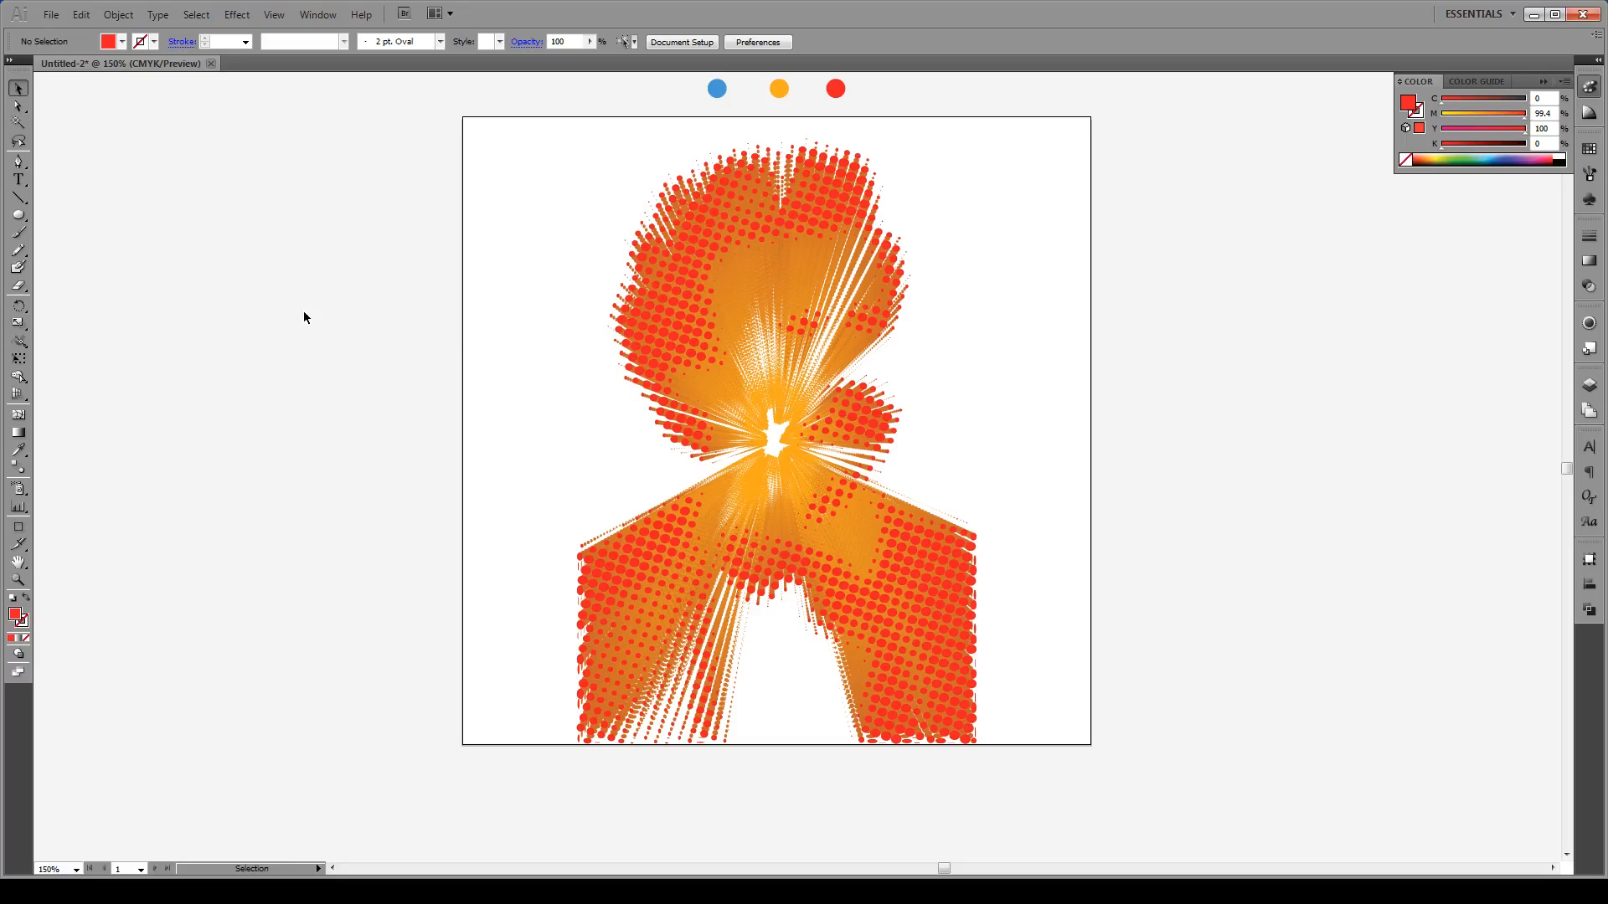
Step: Draw a 500 × 500 px rectangle over the artboard filled with the blue circle's colour
key("m")
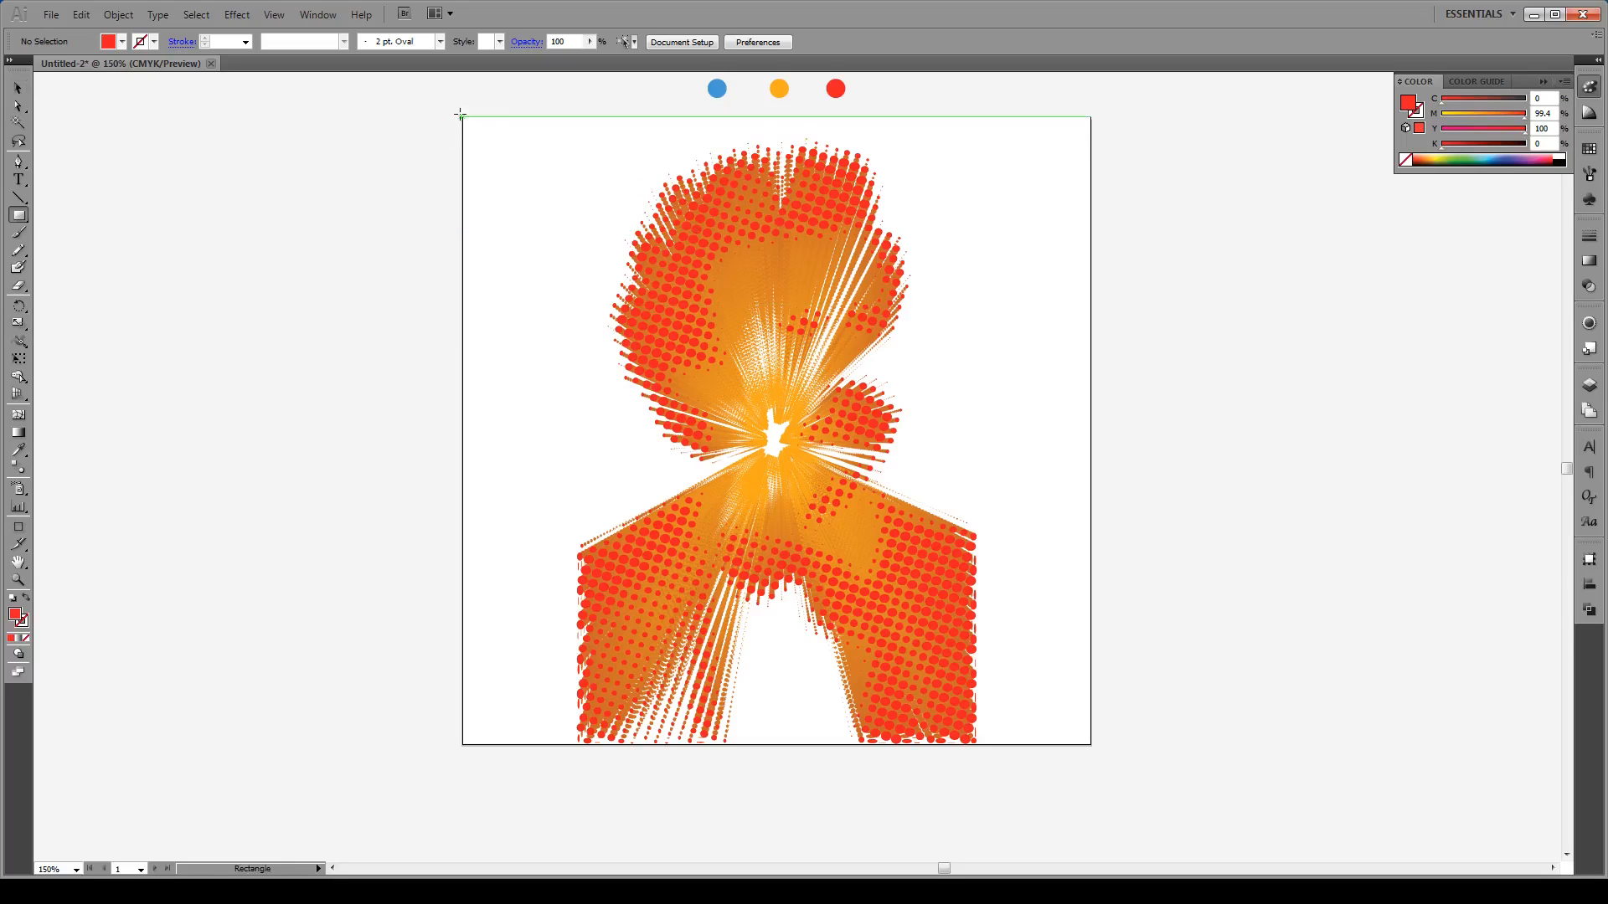
left_click_drag(461, 116, 1090, 744)
key("i")
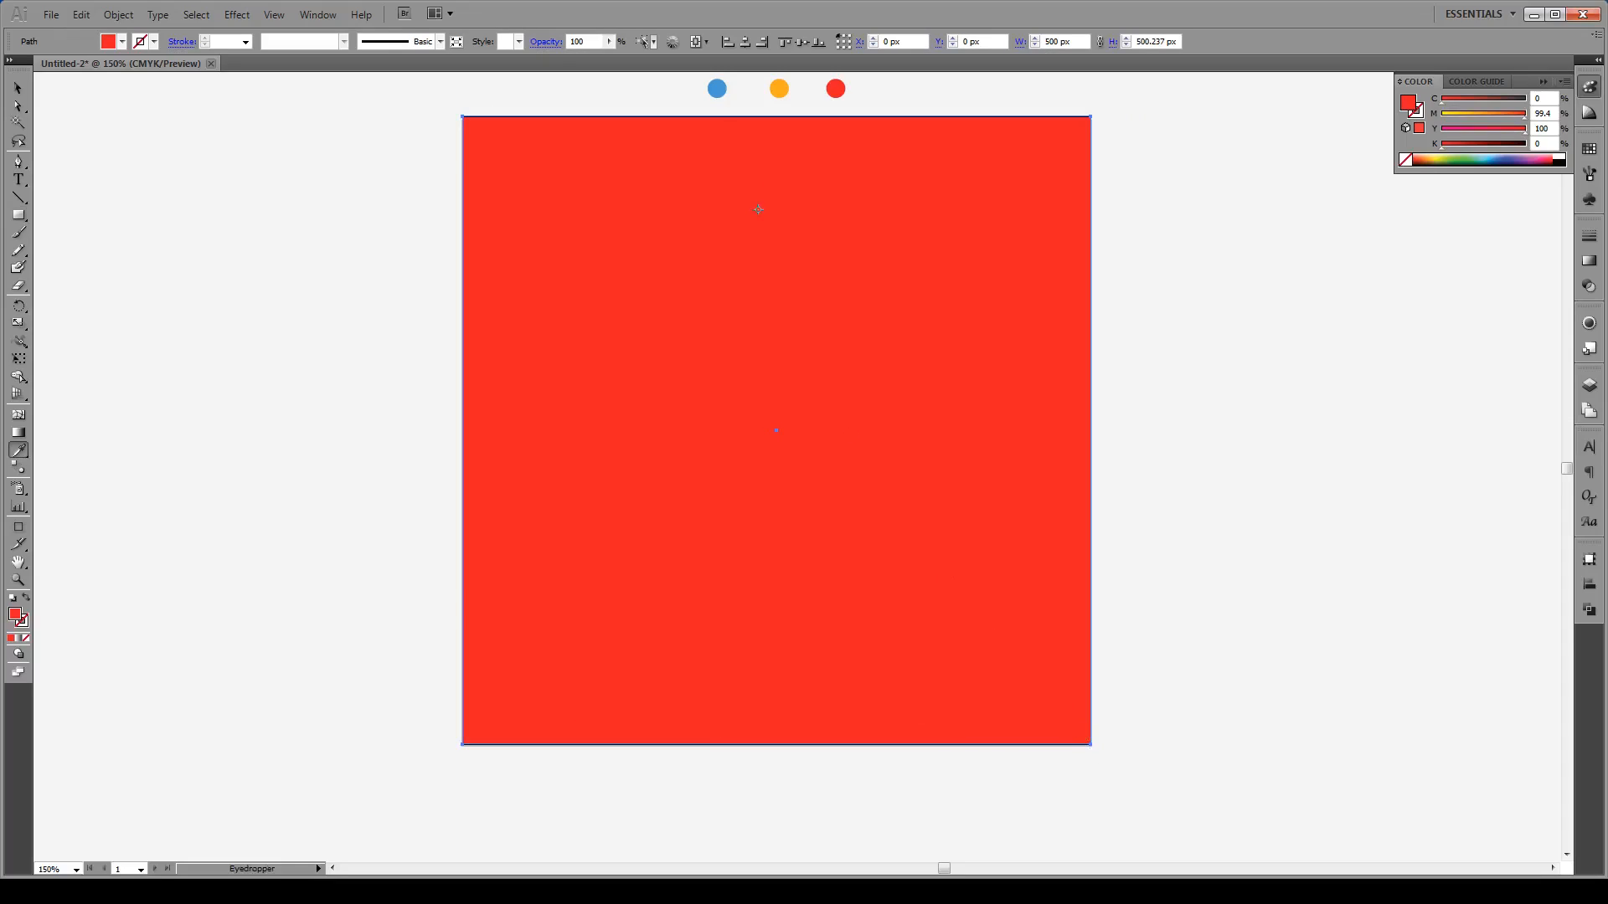
left_click(718, 89)
Step: Send the blue rectangle behind the portrait and deselect it
key("v")
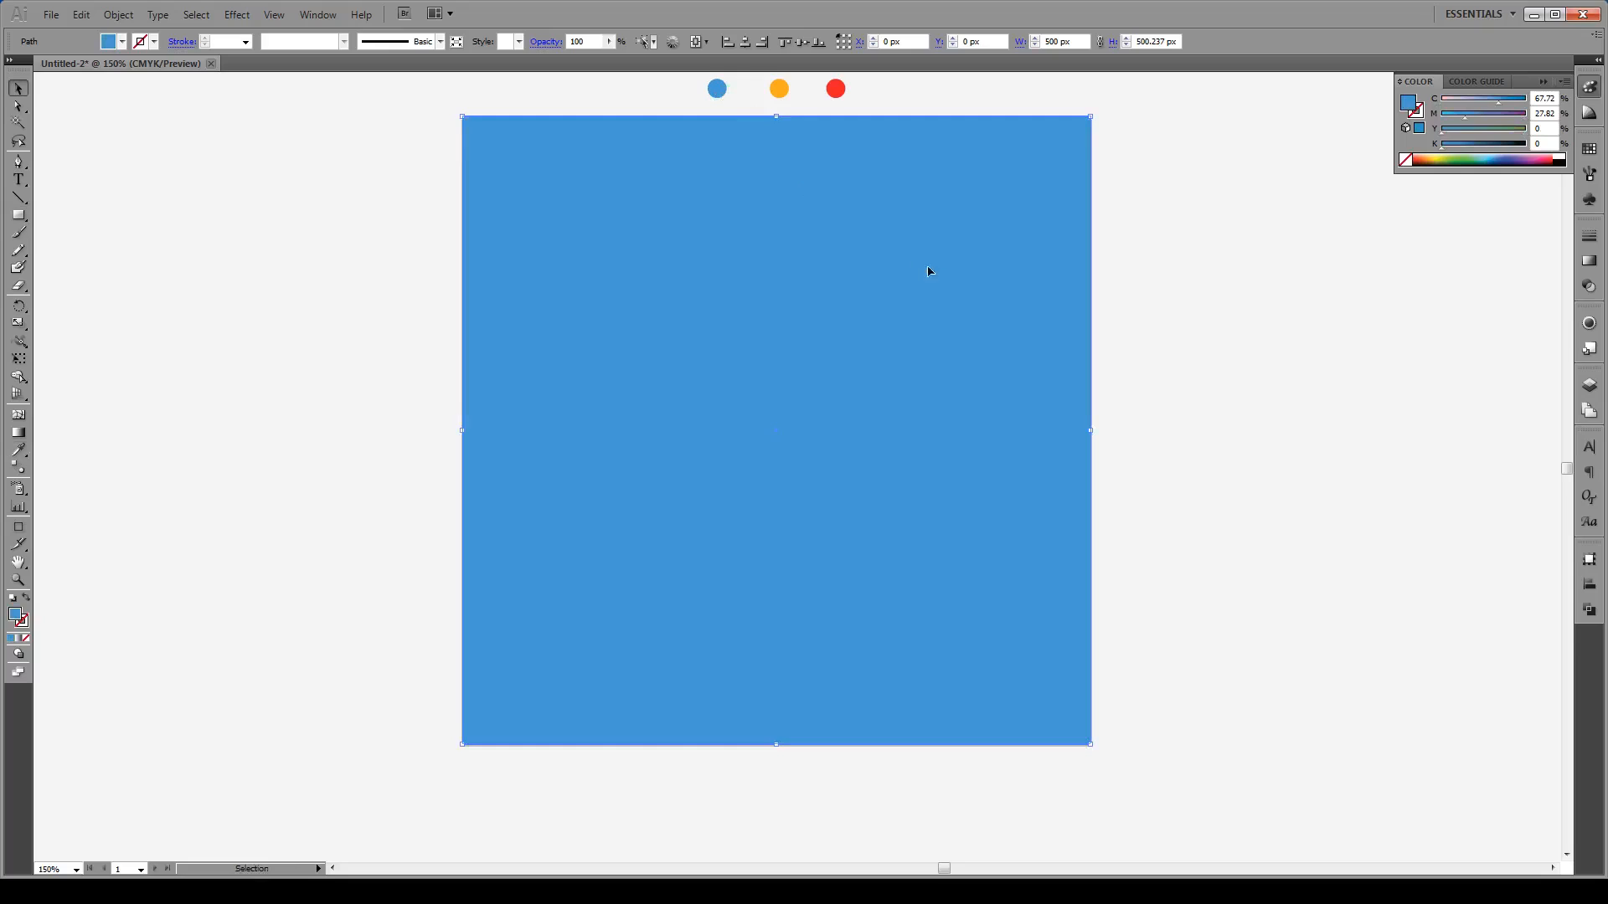
right_click(991, 265)
mouse_move(1065, 492)
left_click(1197, 549)
left_click(1241, 469)
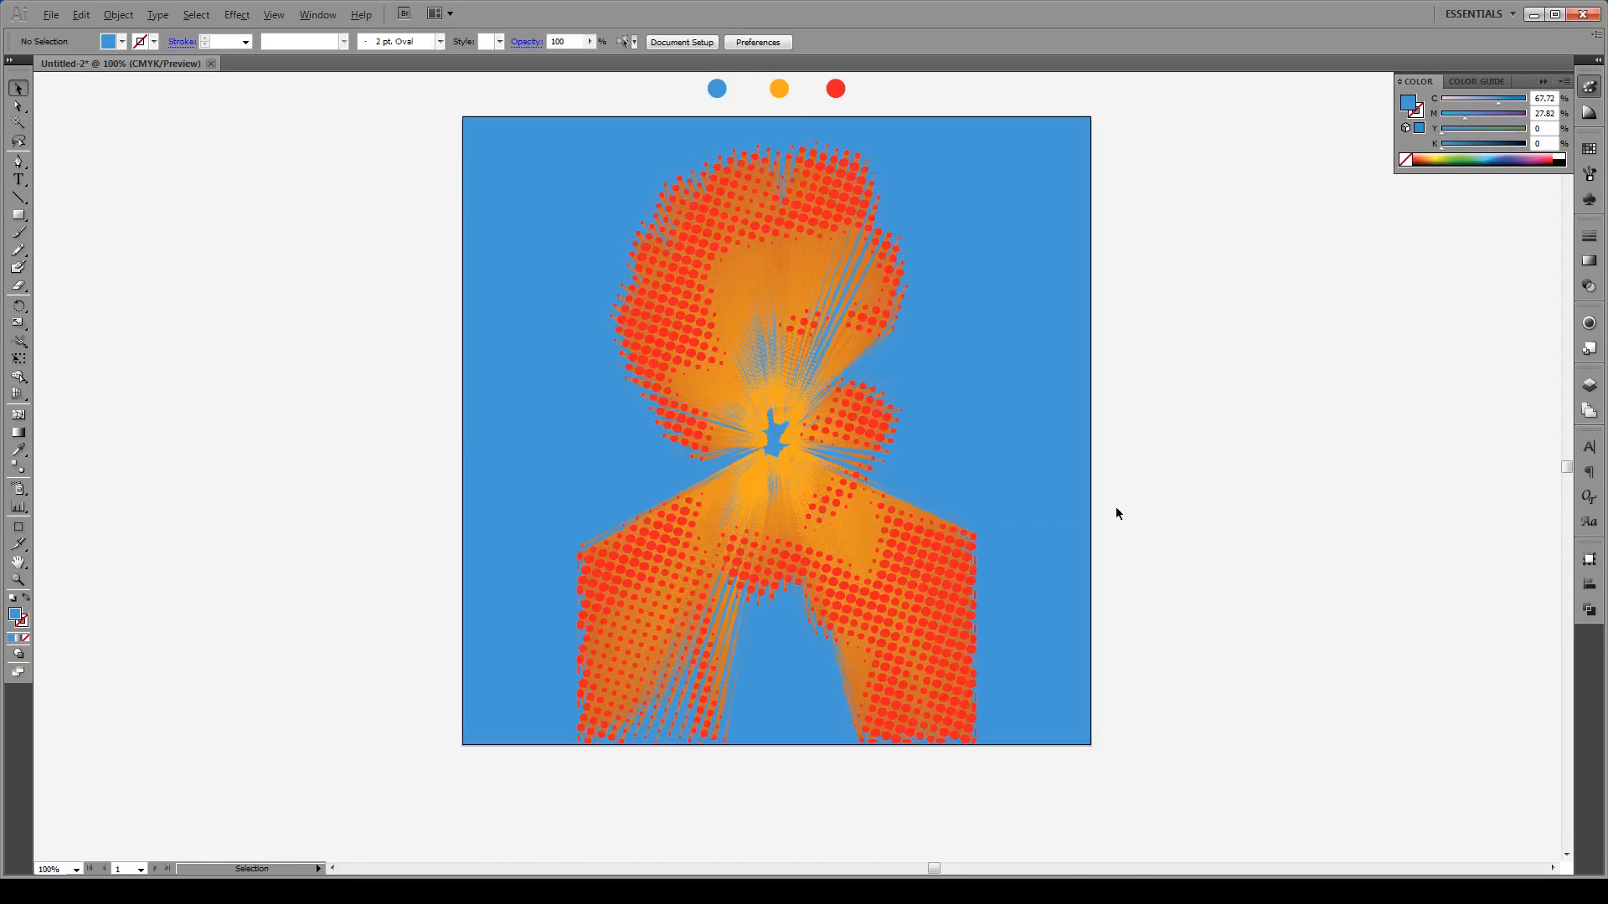
scroll(1126, 509, "down", 1)
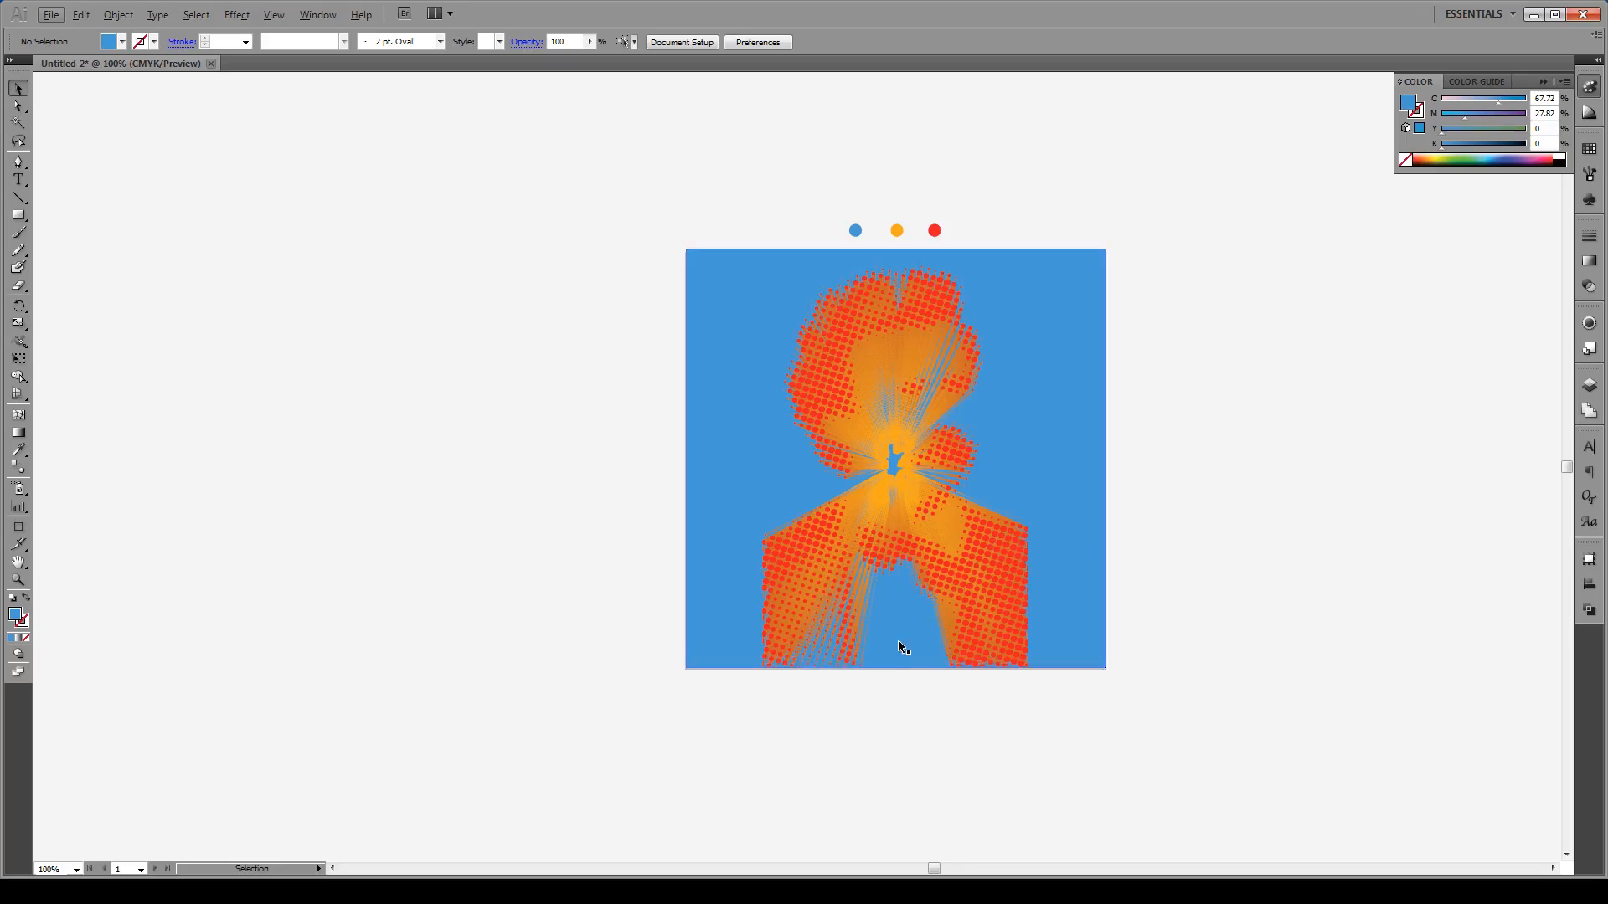
scroll(826, 660, "up", 2)
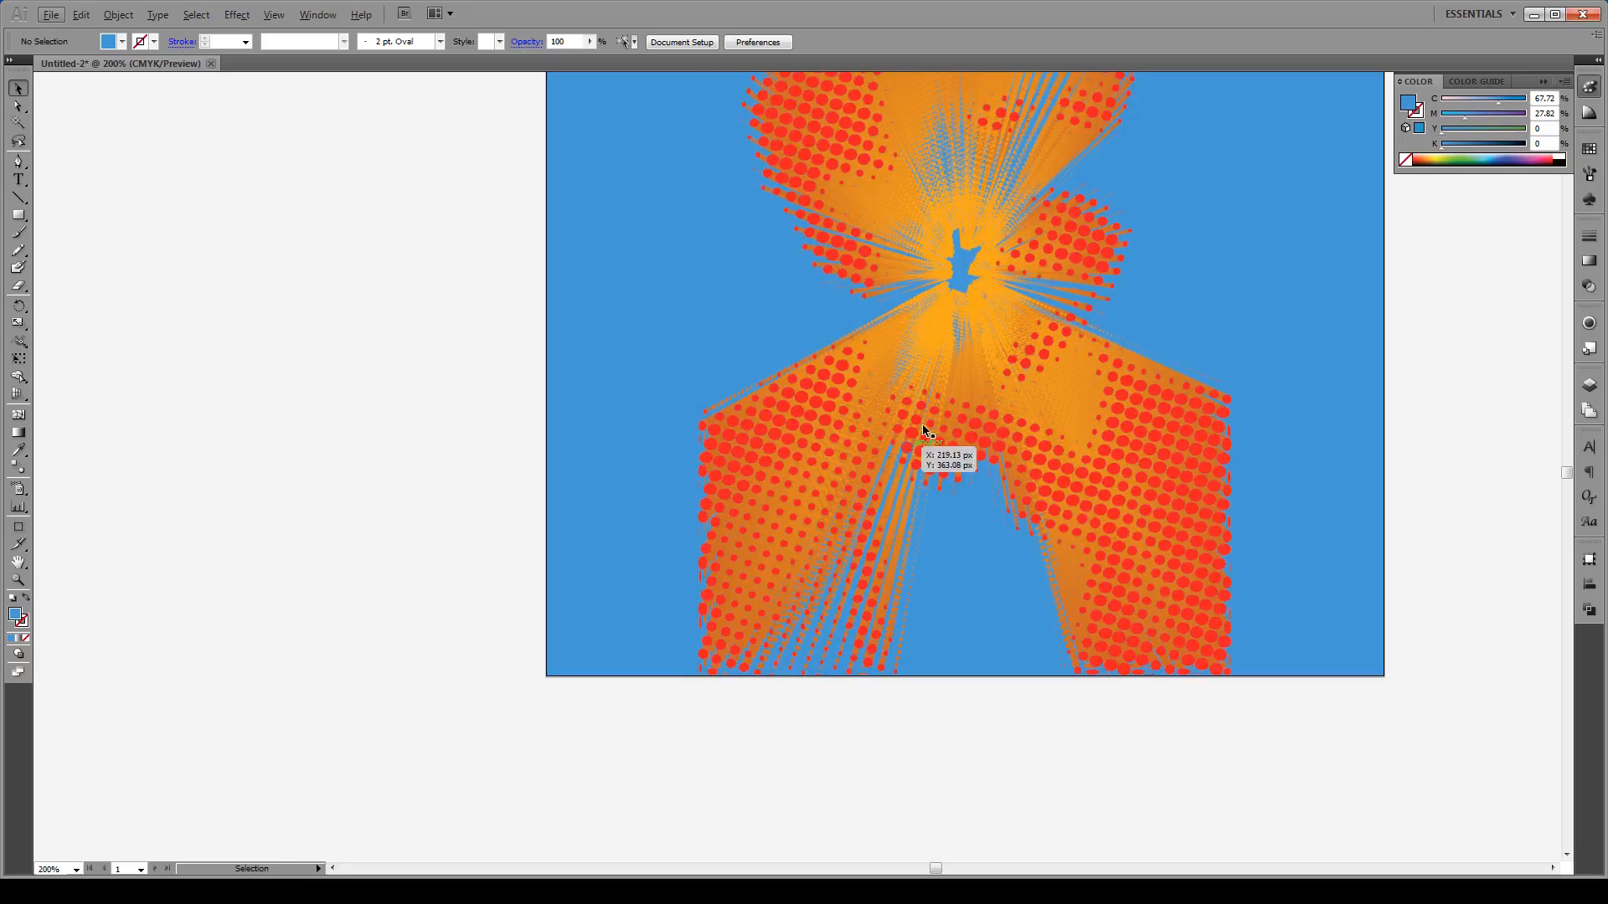
scroll(883, 599, "down", 2)
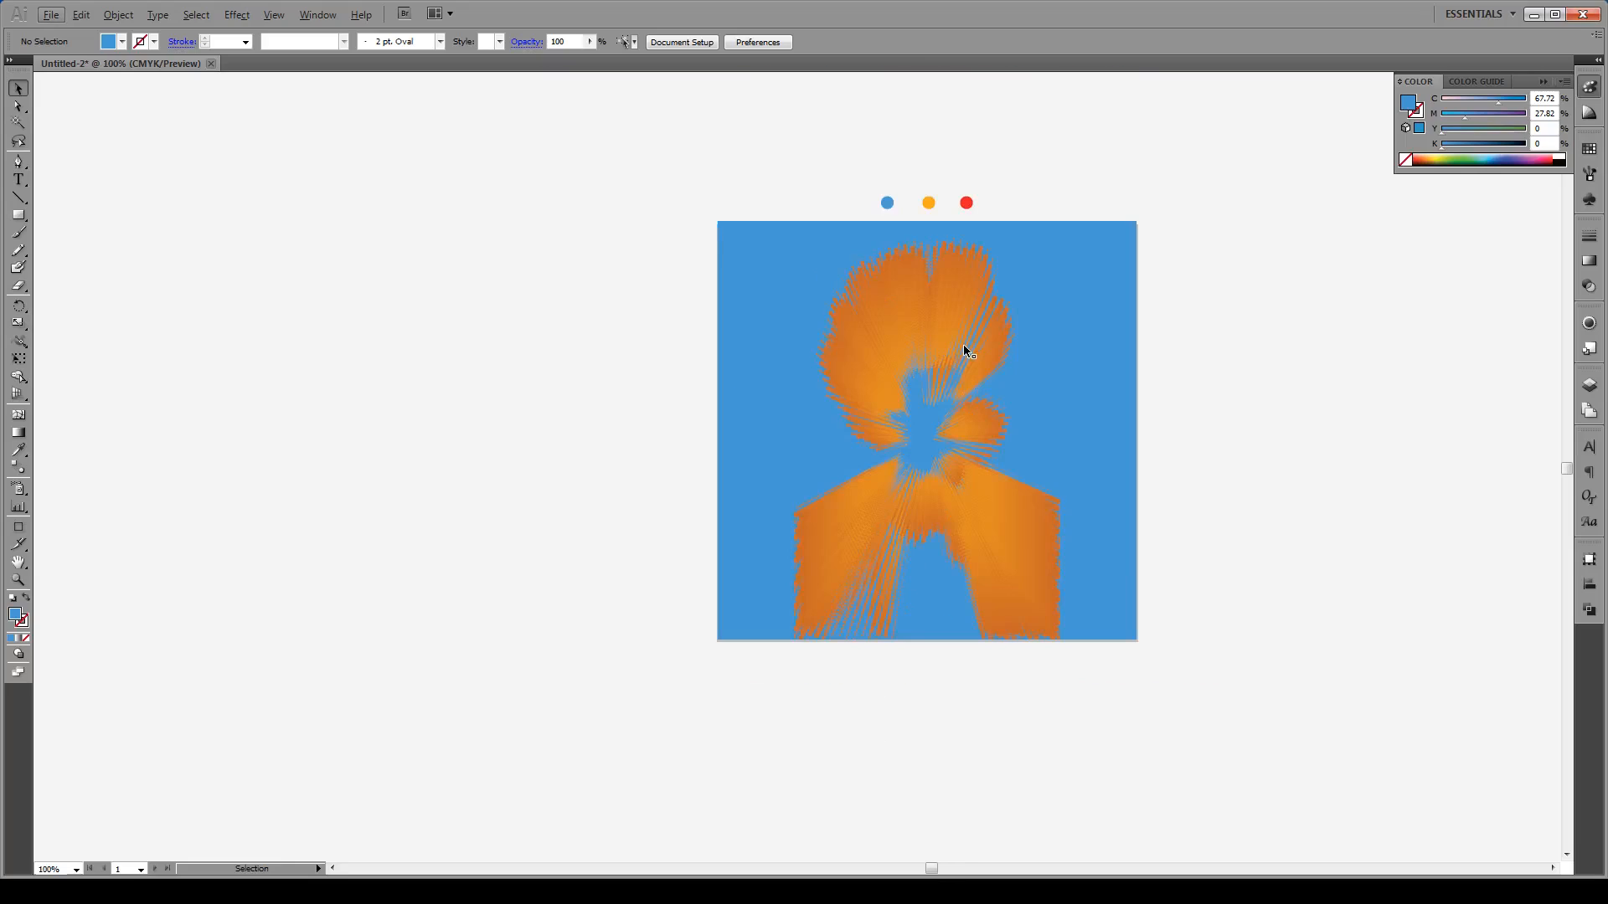